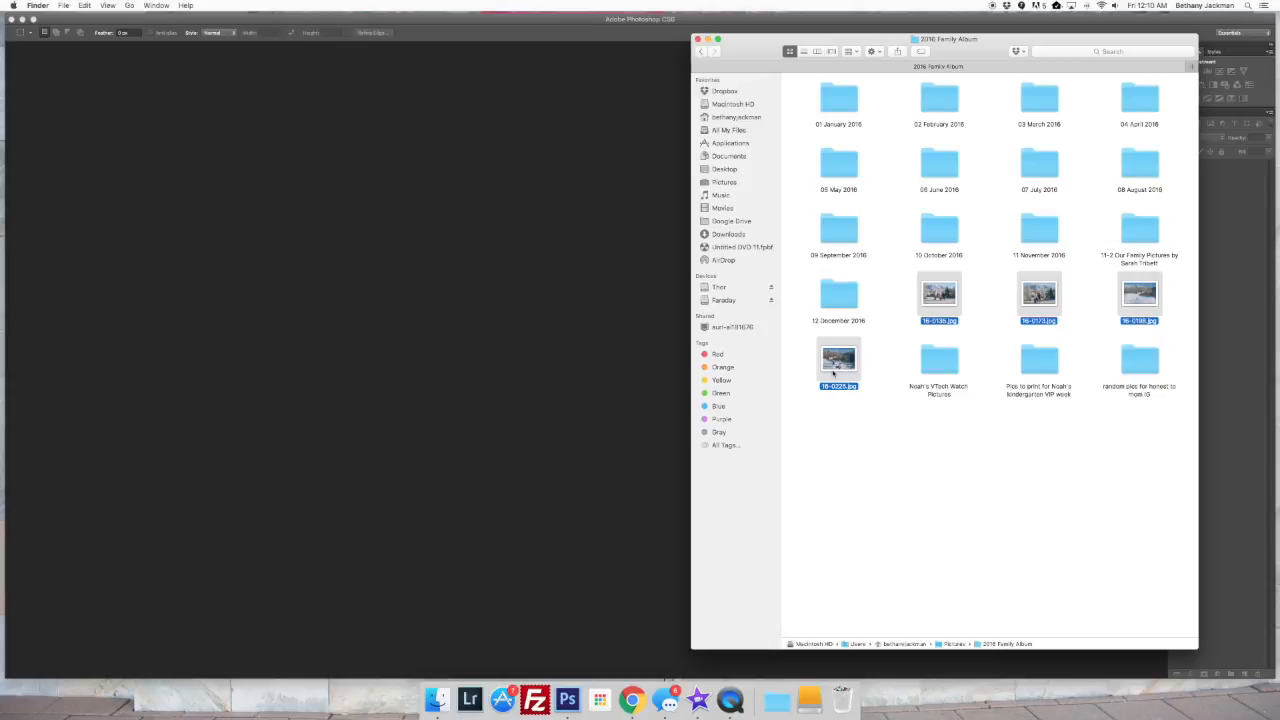
# Open the four selected photos from the 2016 Family Album folder in Photoshop
pyautogui.moveTo(833, 372); pyautogui.dragTo(567, 698)
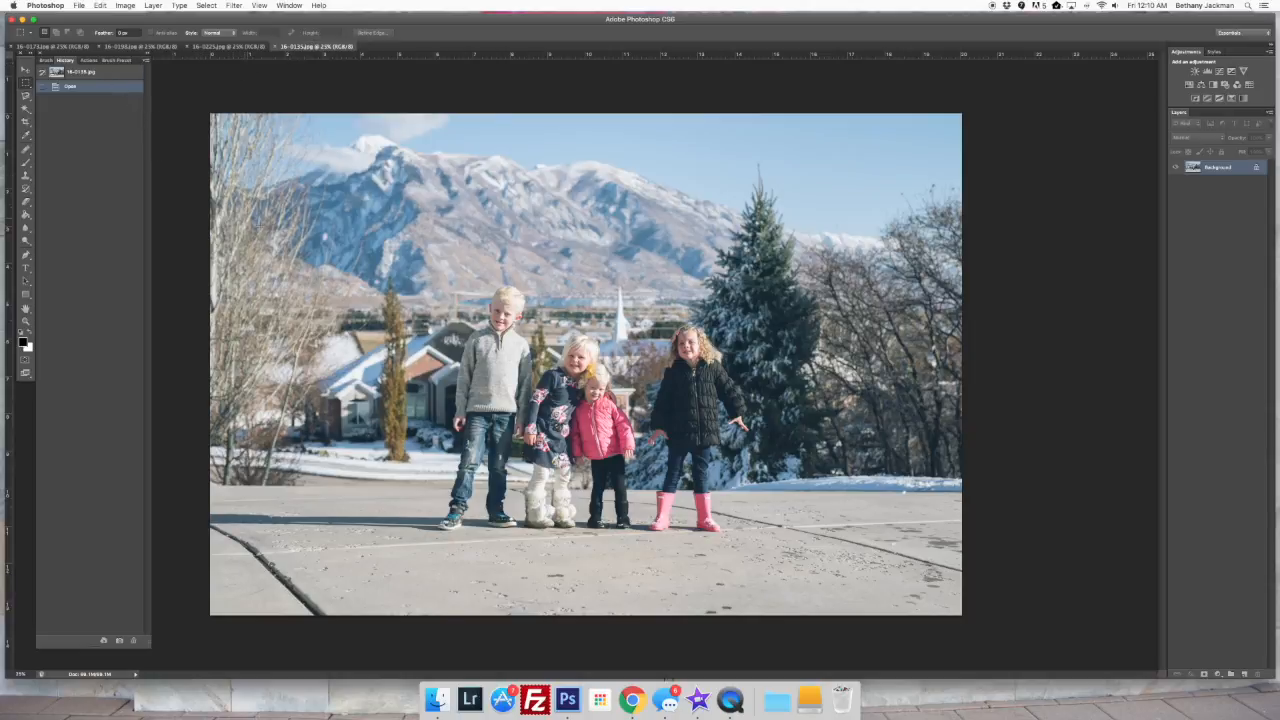
# Create a new blank document 3000 pixels wide and 3000 pixels high
pyautogui.click(78, 5)
pyautogui.click(86, 21)
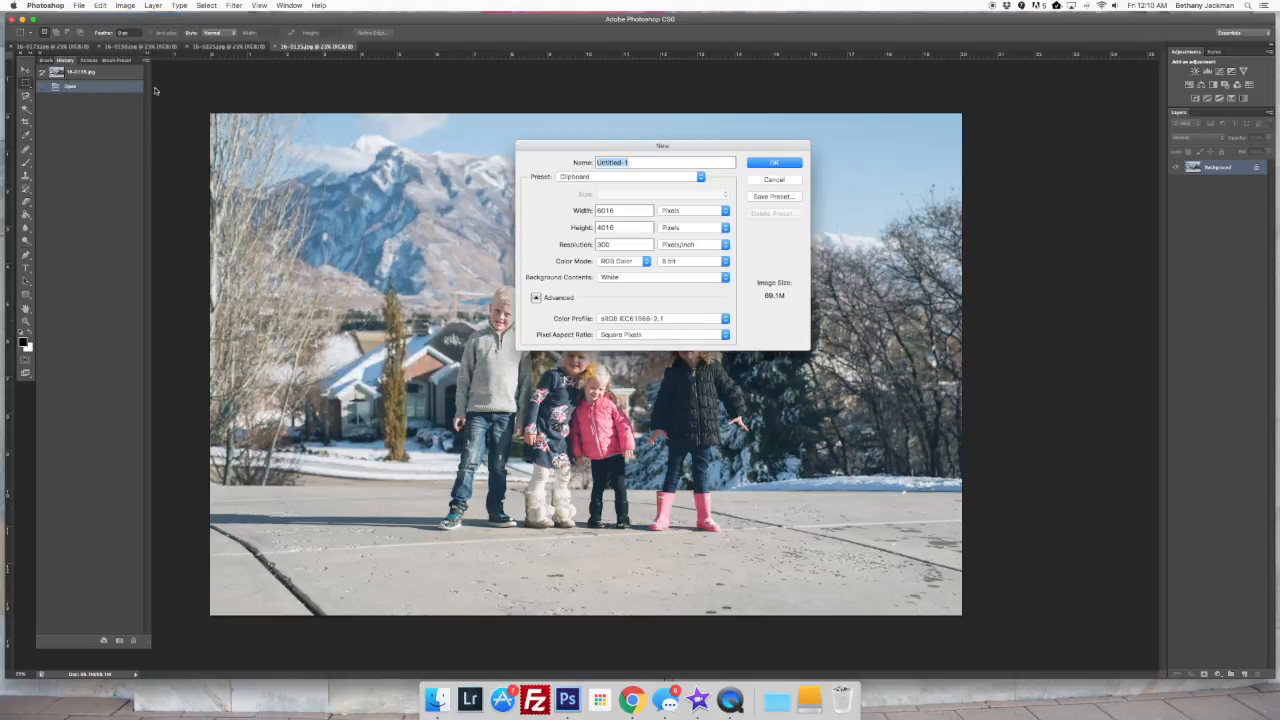
pyautogui.doubleClick(612, 210)
pyautogui.write('3000')
pyautogui.doubleClick(617, 228)
pyautogui.write('3000')
pyautogui.click(774, 166)
pyautogui.click(774, 164)
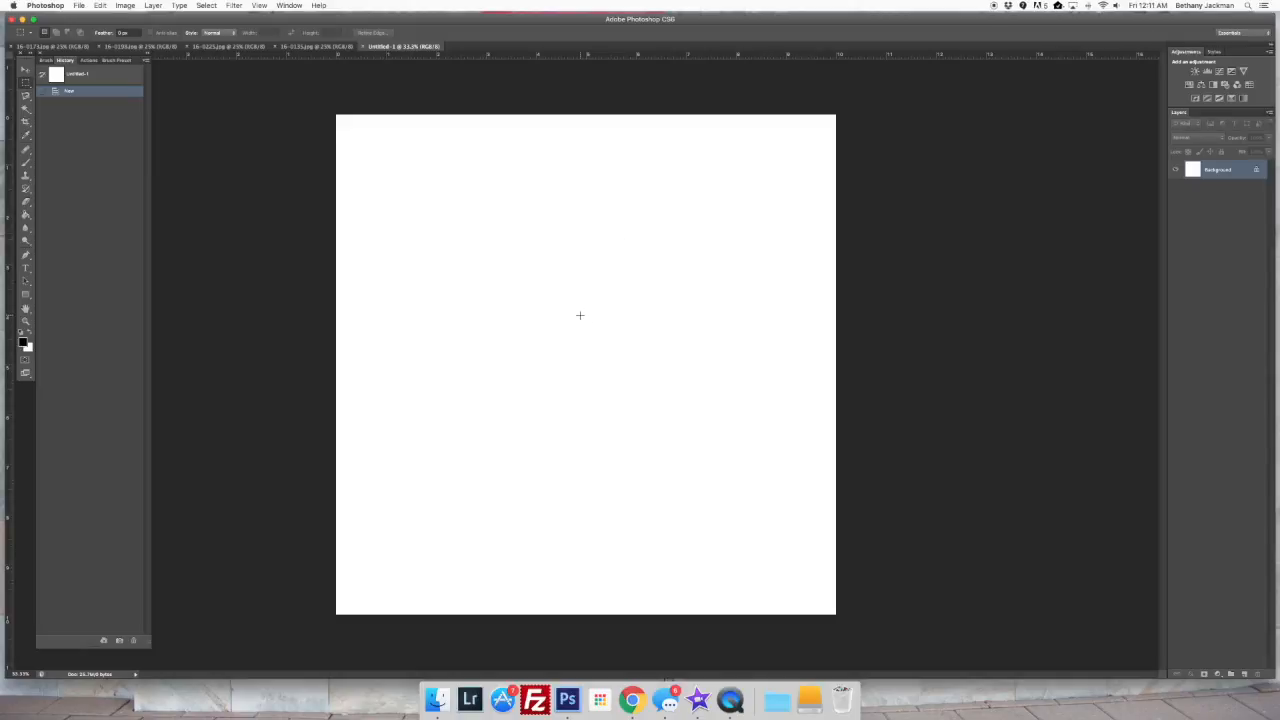
# Save the blank document in Photoshop format as "001 Thanksgiving 2017" in the 2011 FINAL TEMPLATES folder
pyautogui.press('super+s')
pyautogui.scroll(-10, 600, 322)
pyautogui.scroll(-10, 622, 328)
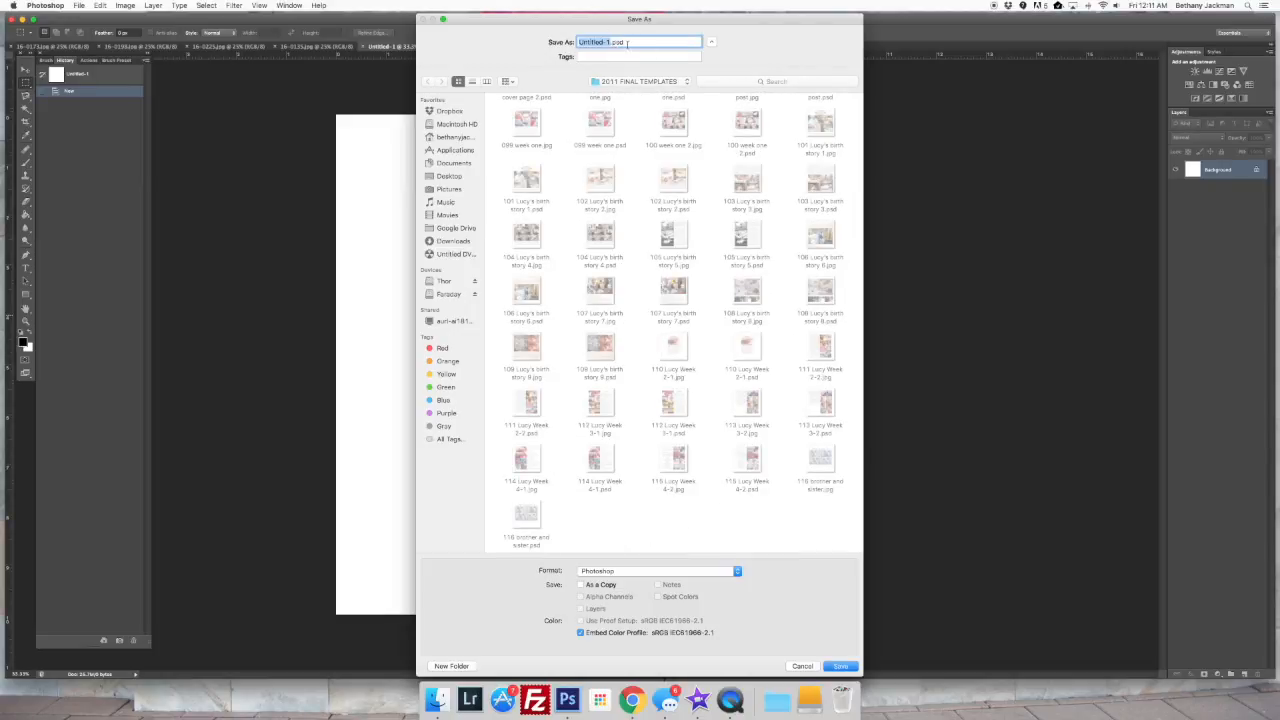
pyautogui.write('001 Thanksgiving 2017')
pyautogui.press('Return')
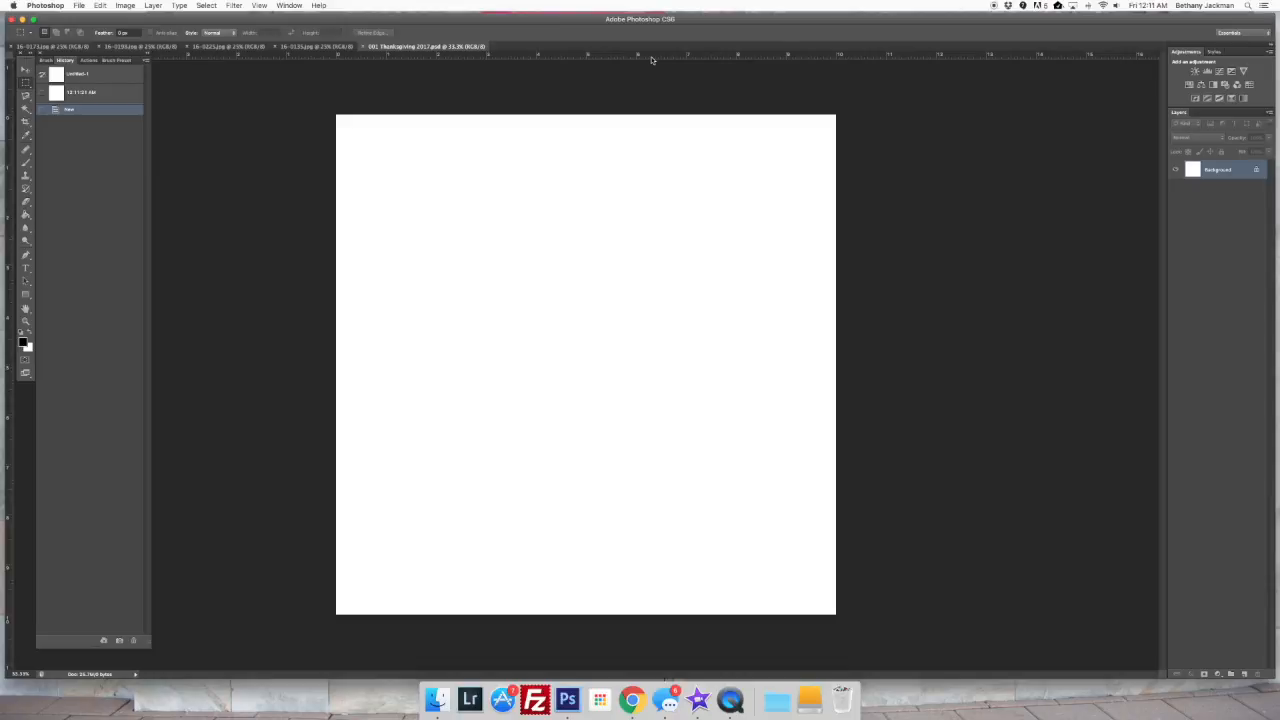
# Show the grid over the blank canvas
pyautogui.press('super+apostrophe')
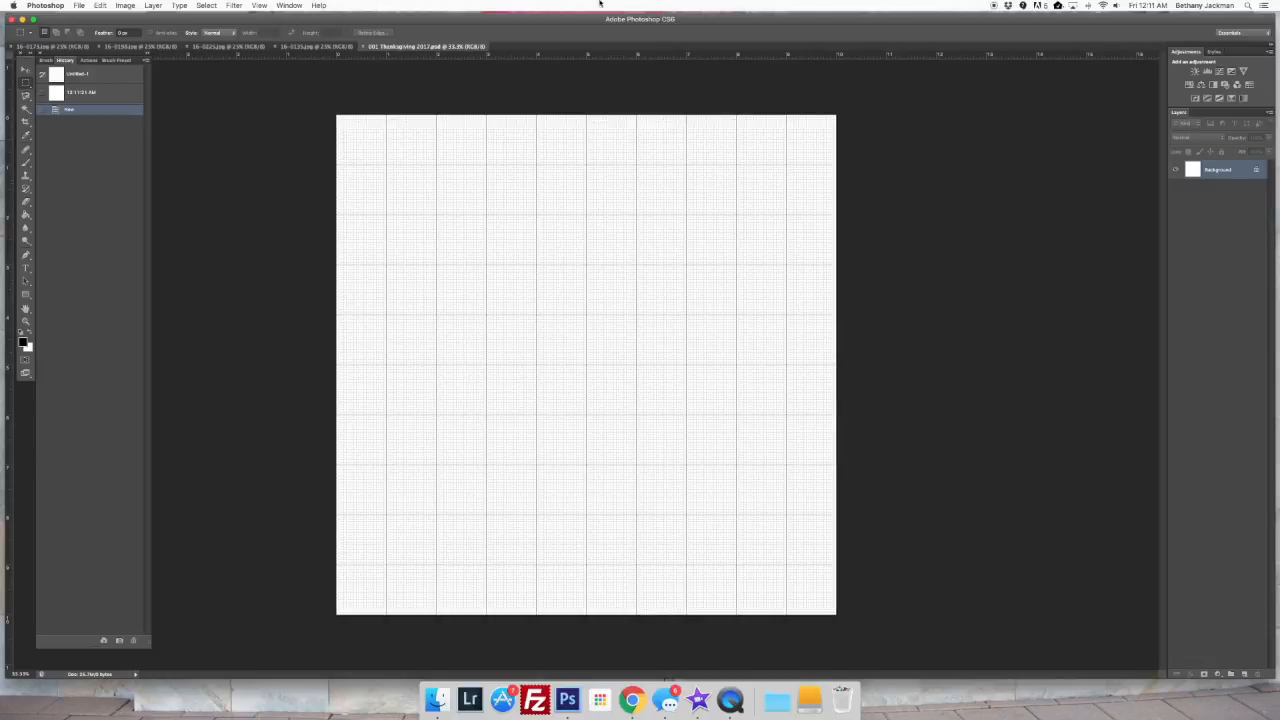
pyautogui.click(262, 6)
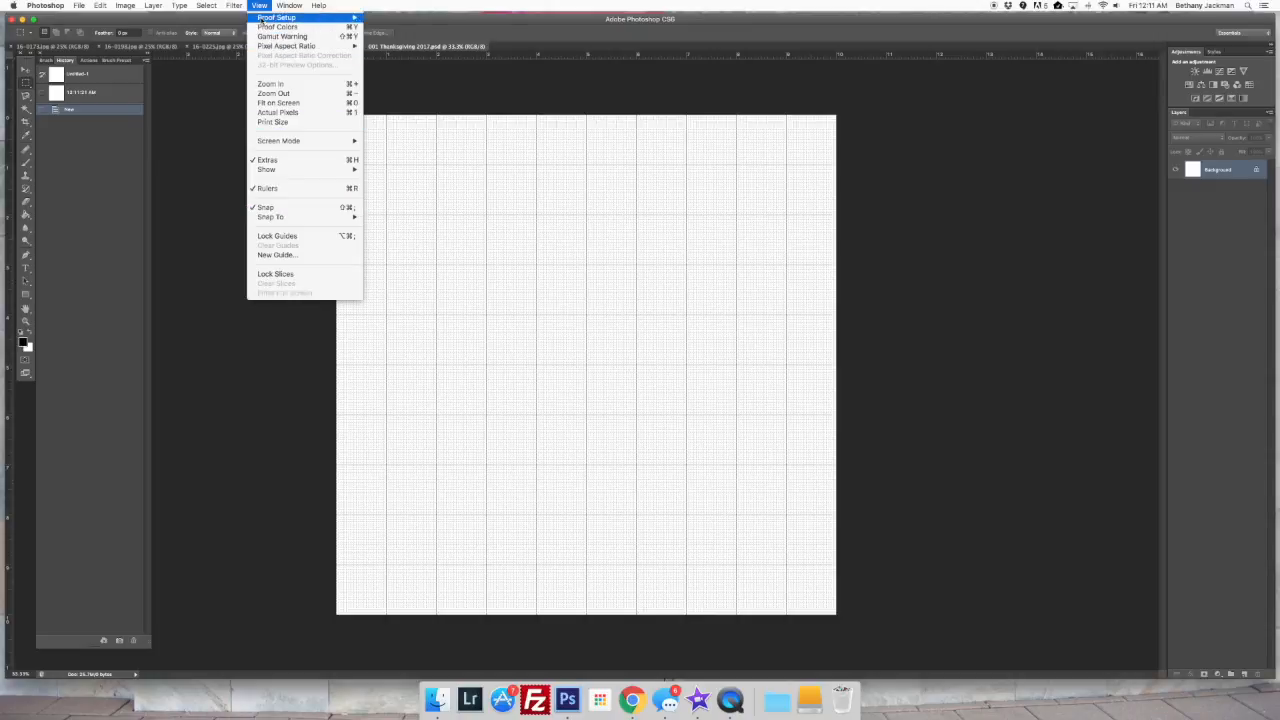
pyautogui.click(252, 8)
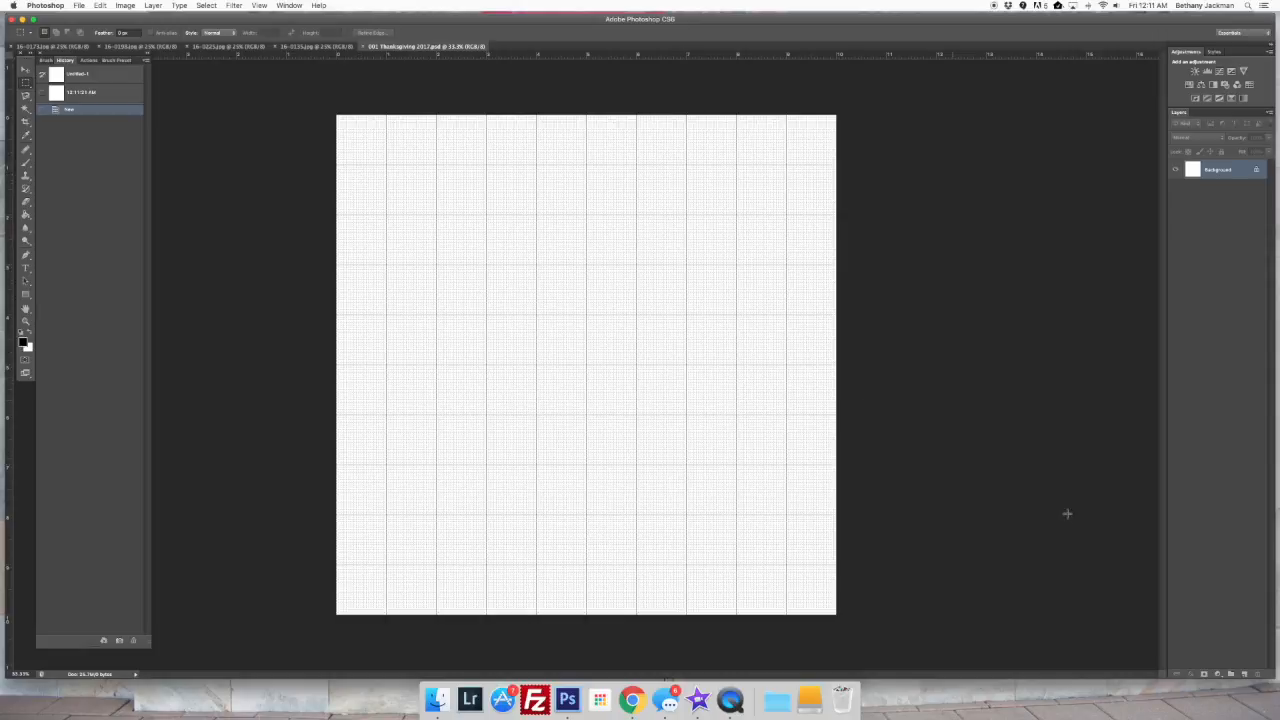
# Add a new layer and marquee a rectangle about 3.9 by 2.6 inches, starting 1 inch across and 2 inches down
pyautogui.click(1244, 676)
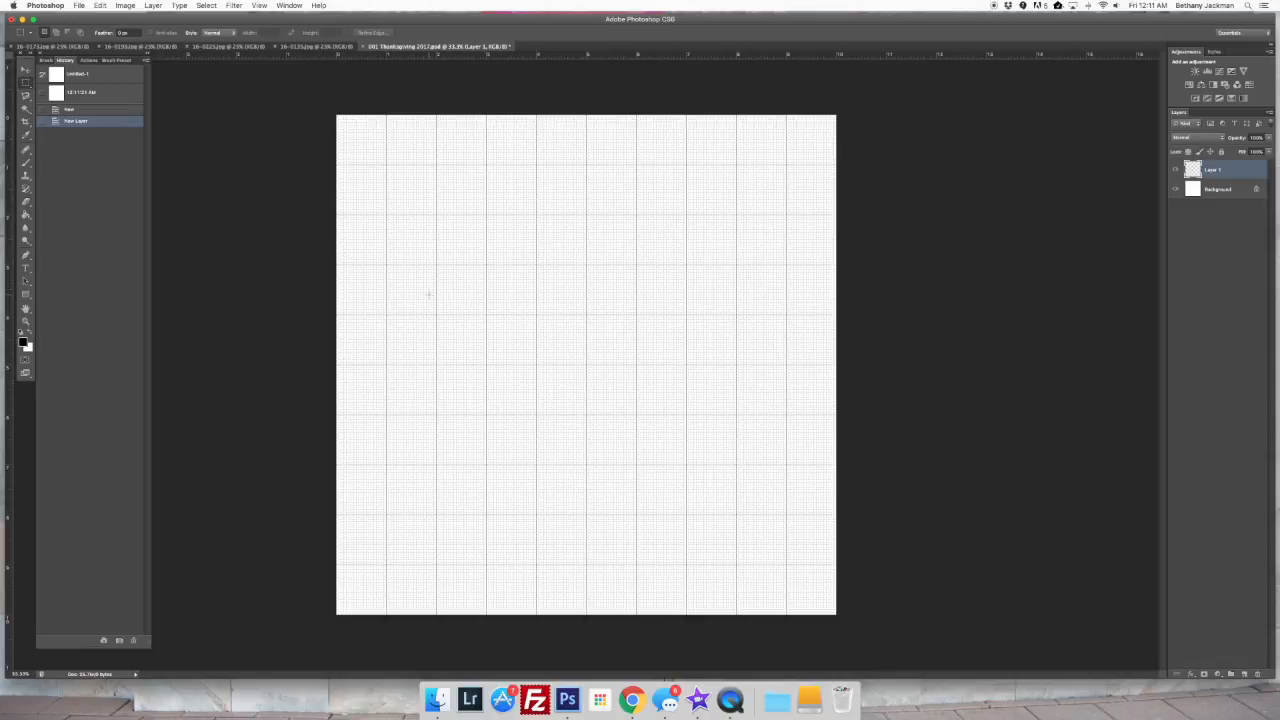
pyautogui.click(28, 86)
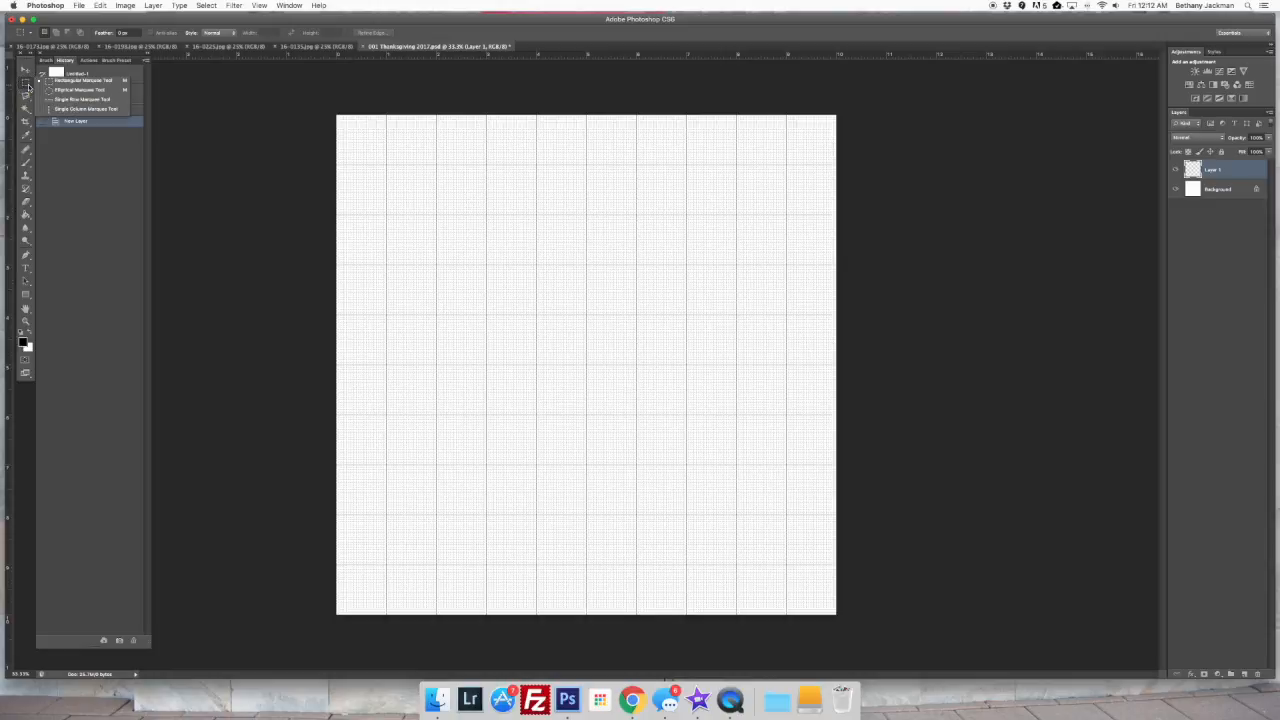
pyautogui.click(58, 81)
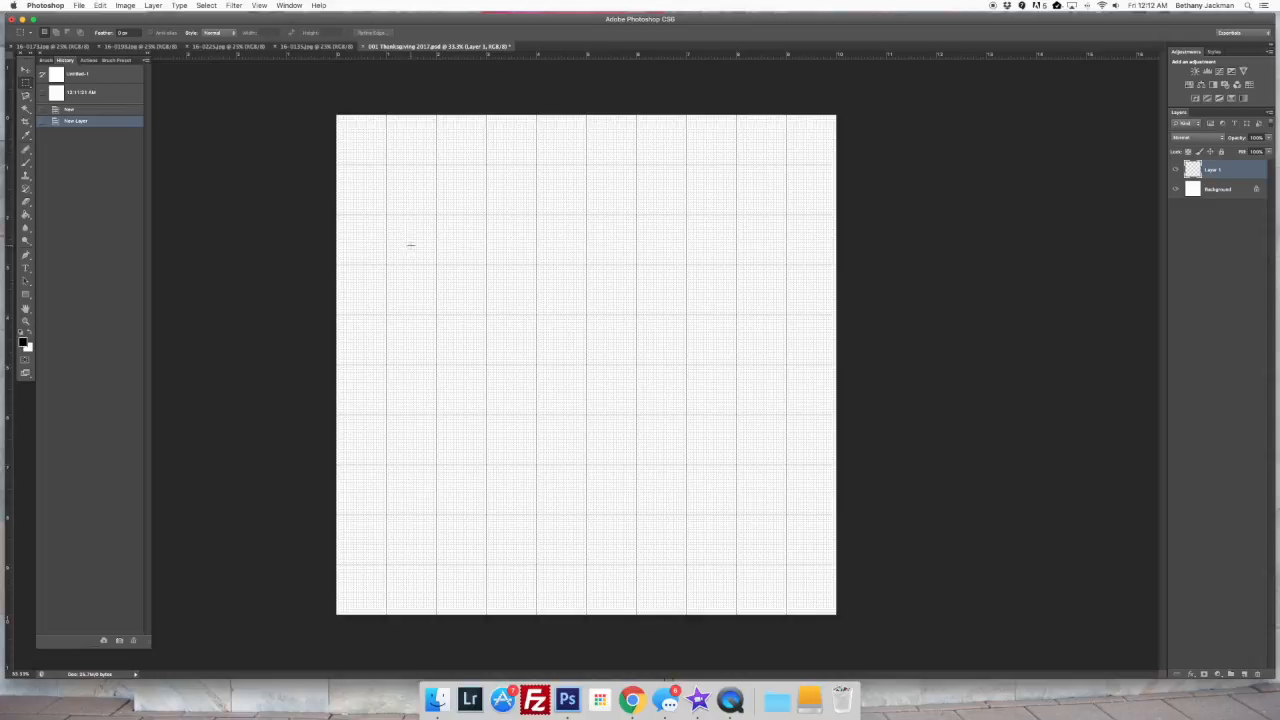
pyautogui.moveTo(386, 215); pyautogui.dragTo(583, 345)
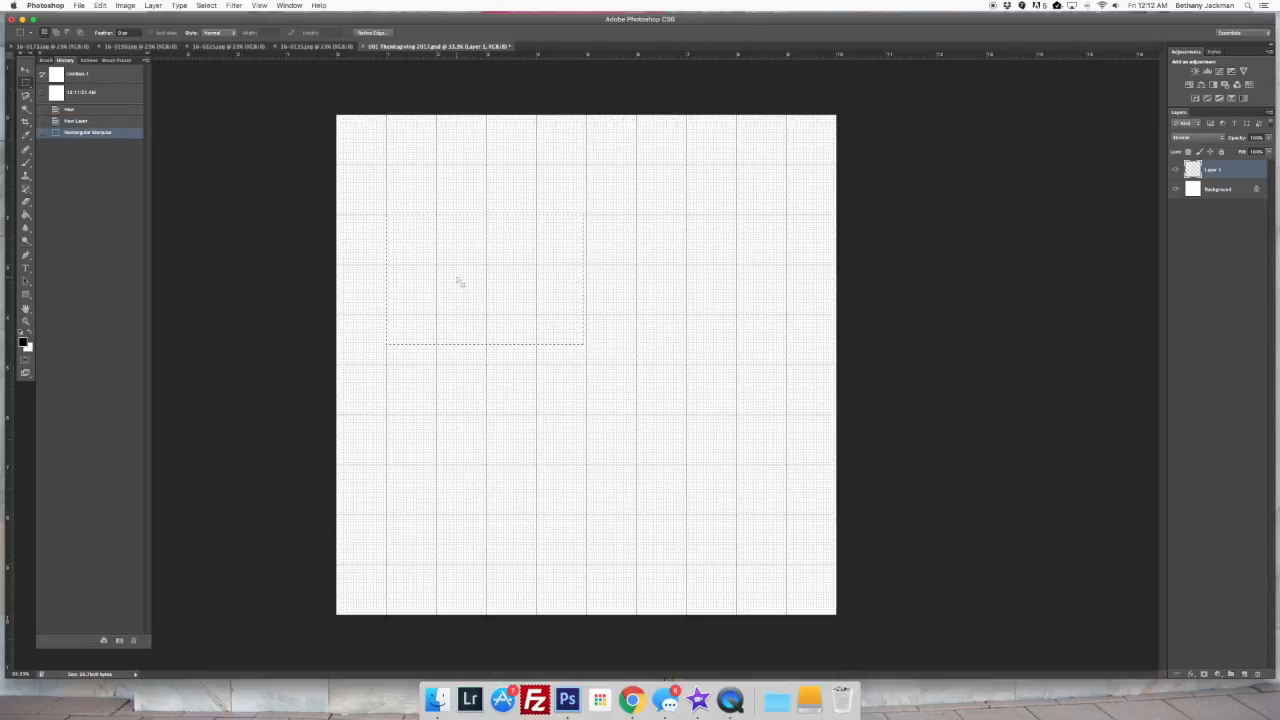
# Set the foreground colour to grey 9c9c9c, fill the rectangular selection with the Paint Bucket, and deselect it
pyautogui.click(24, 343)
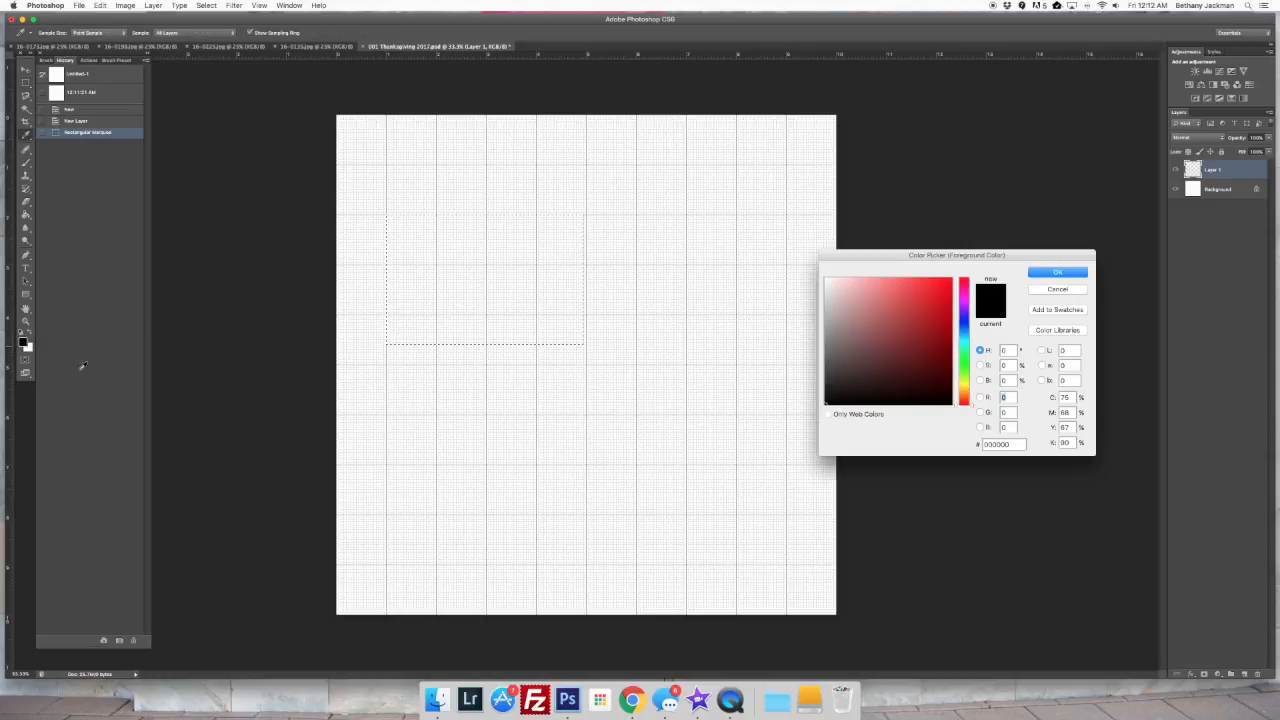
pyautogui.moveTo(824, 381); pyautogui.dragTo(806, 328)
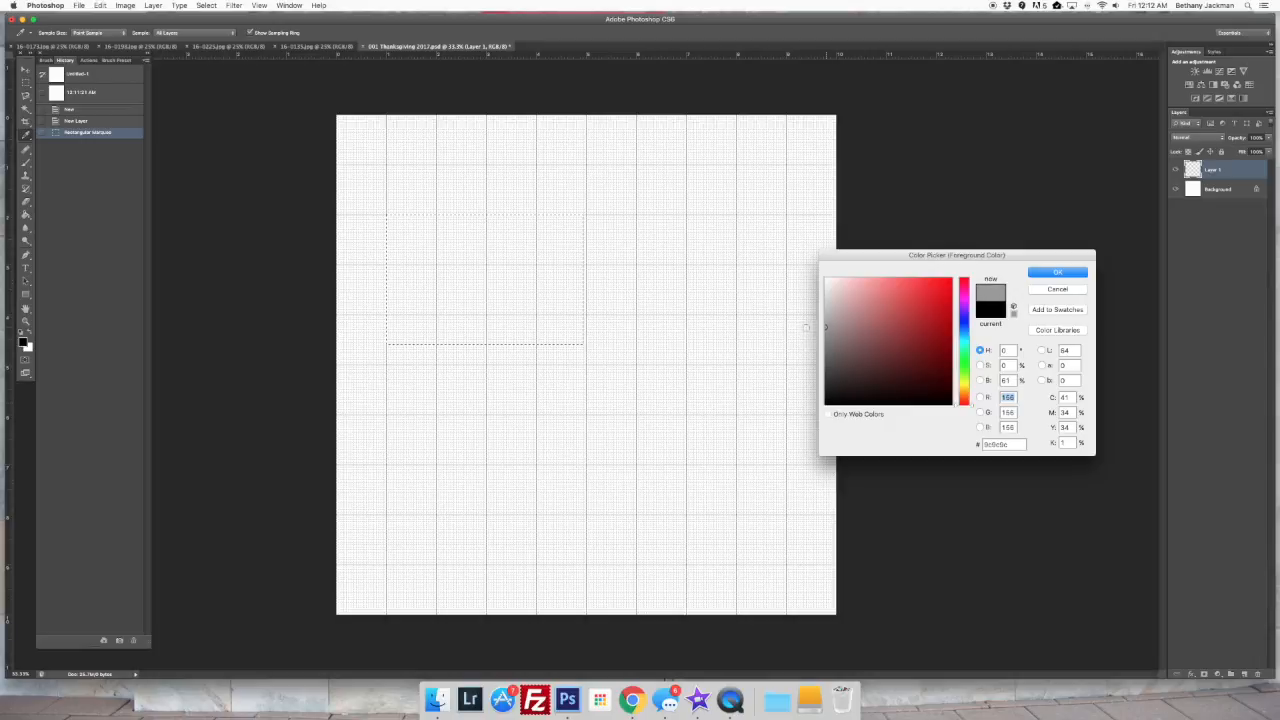
pyautogui.click(1055, 275)
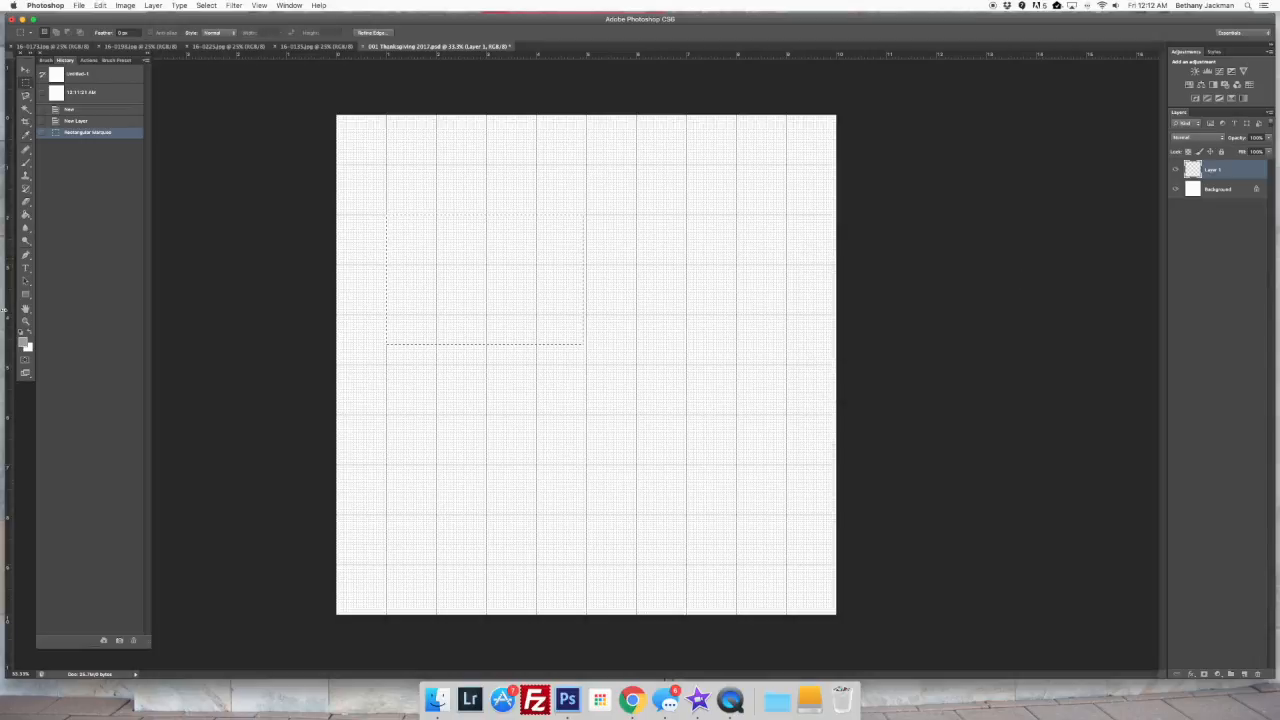
pyautogui.click(26, 214)
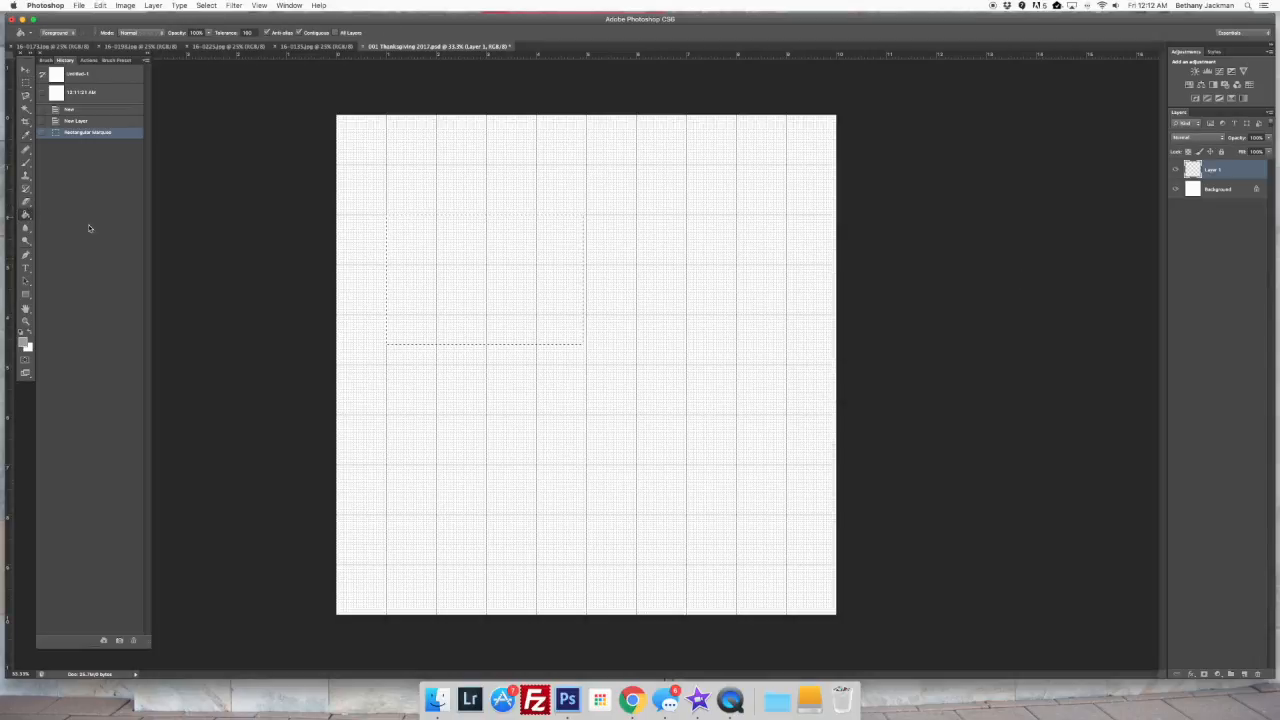
pyautogui.click(422, 281)
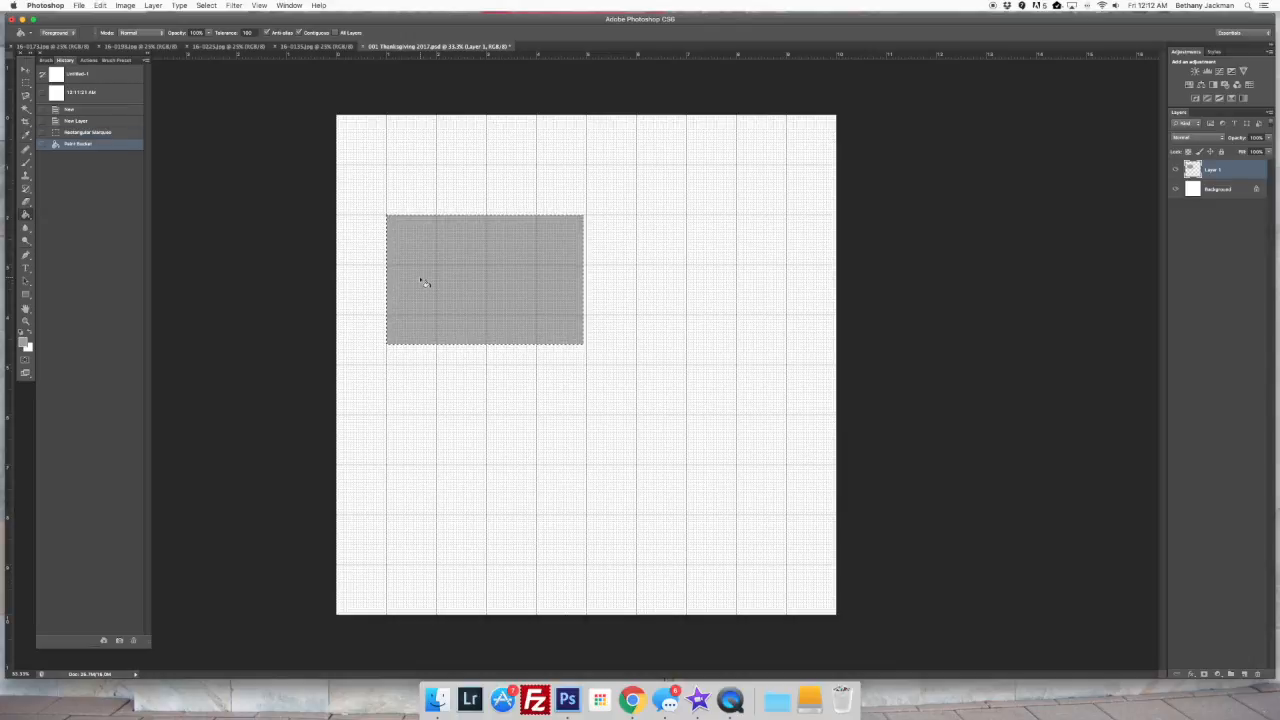
pyautogui.press('super+d')
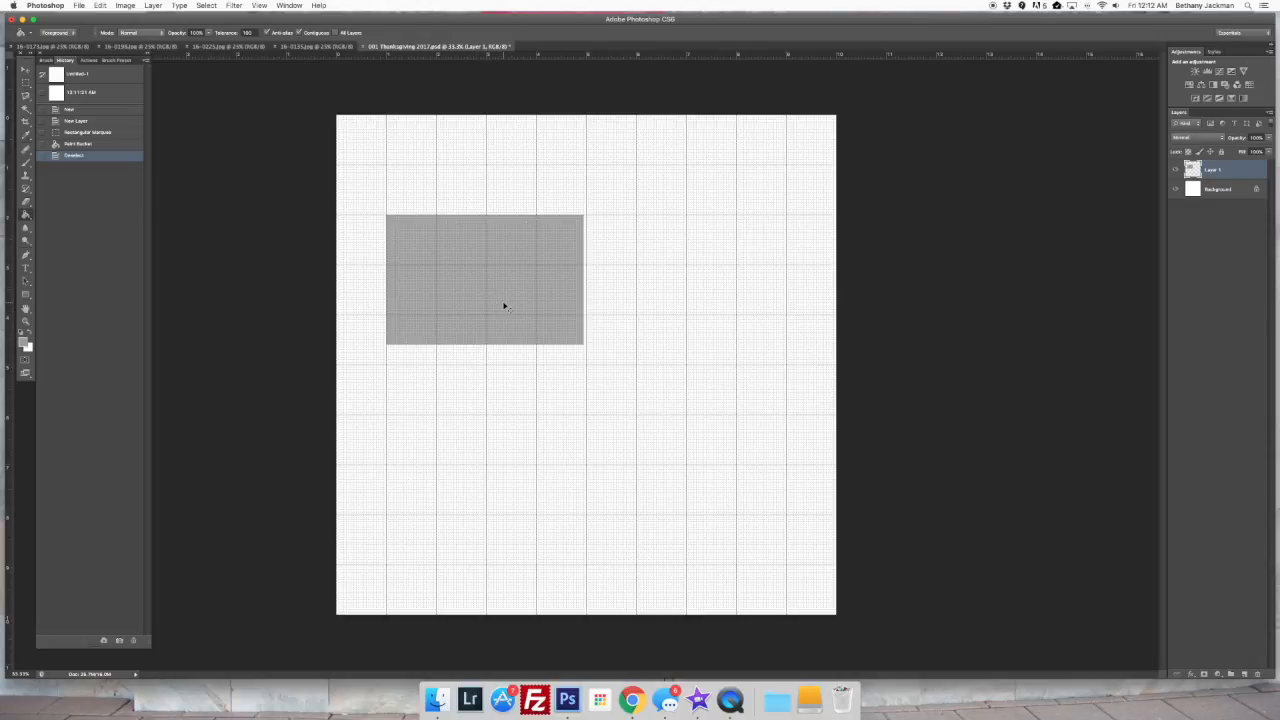
# Fine-tune the right and bottom edges of the grey rectangle against the grid with Free Transform
pyautogui.press('super+t')
pyautogui.moveTo(584, 281); pyautogui.dragTo(584, 281)
pyautogui.moveTo(484, 345); pyautogui.dragTo(485, 346)
pyautogui.press('Return')
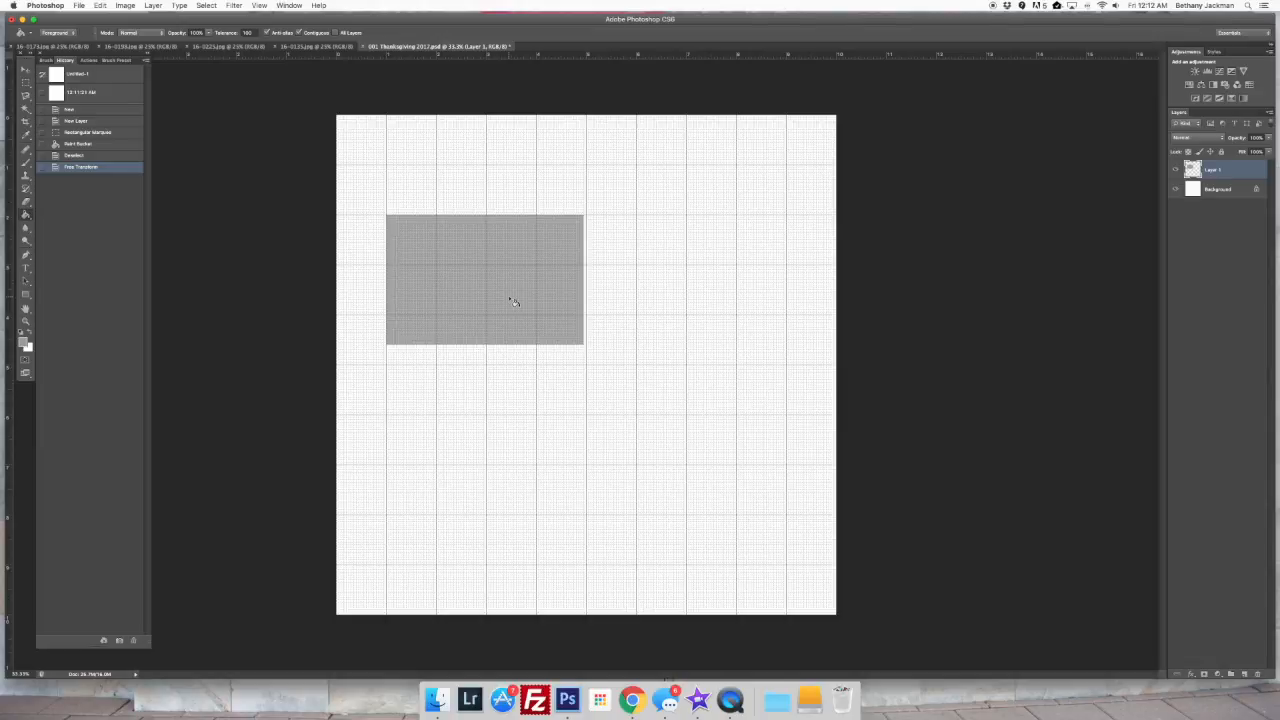
# Duplicate the grey rectangle's layer and move the copy to the right of the original, leaving a narrow gap
pyautogui.rightClick(1238, 170)
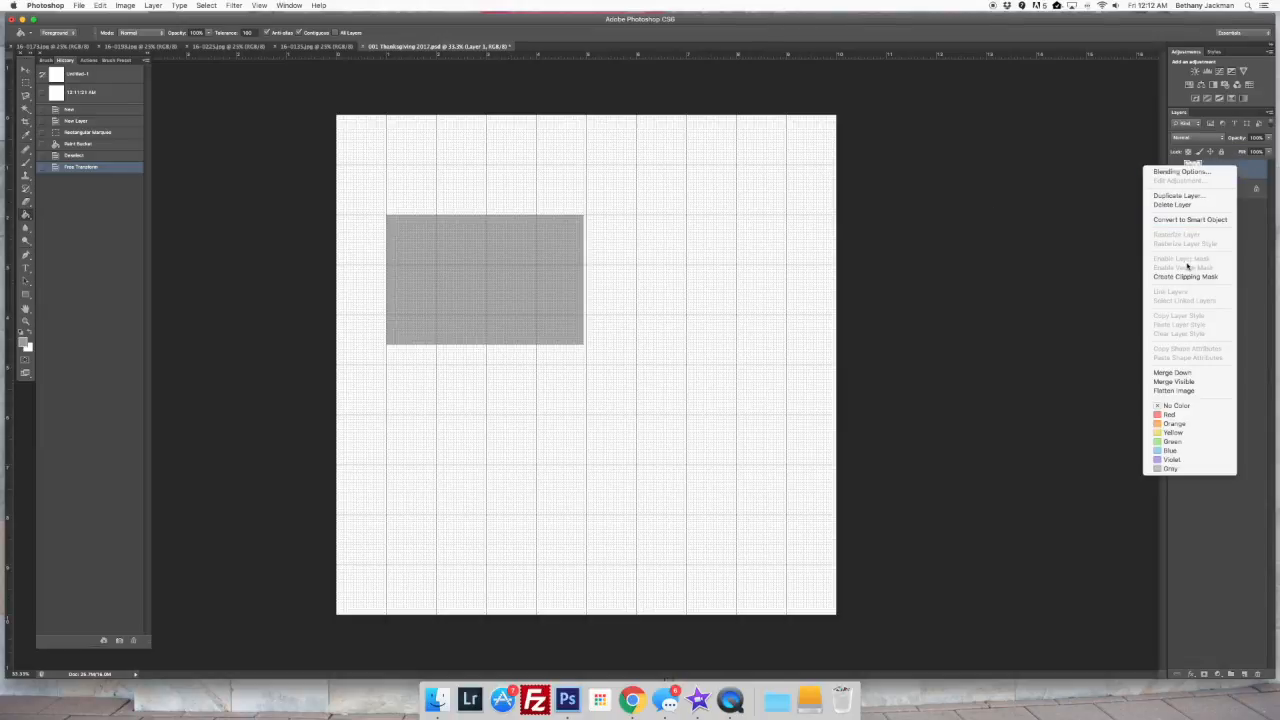
pyautogui.click(1178, 197)
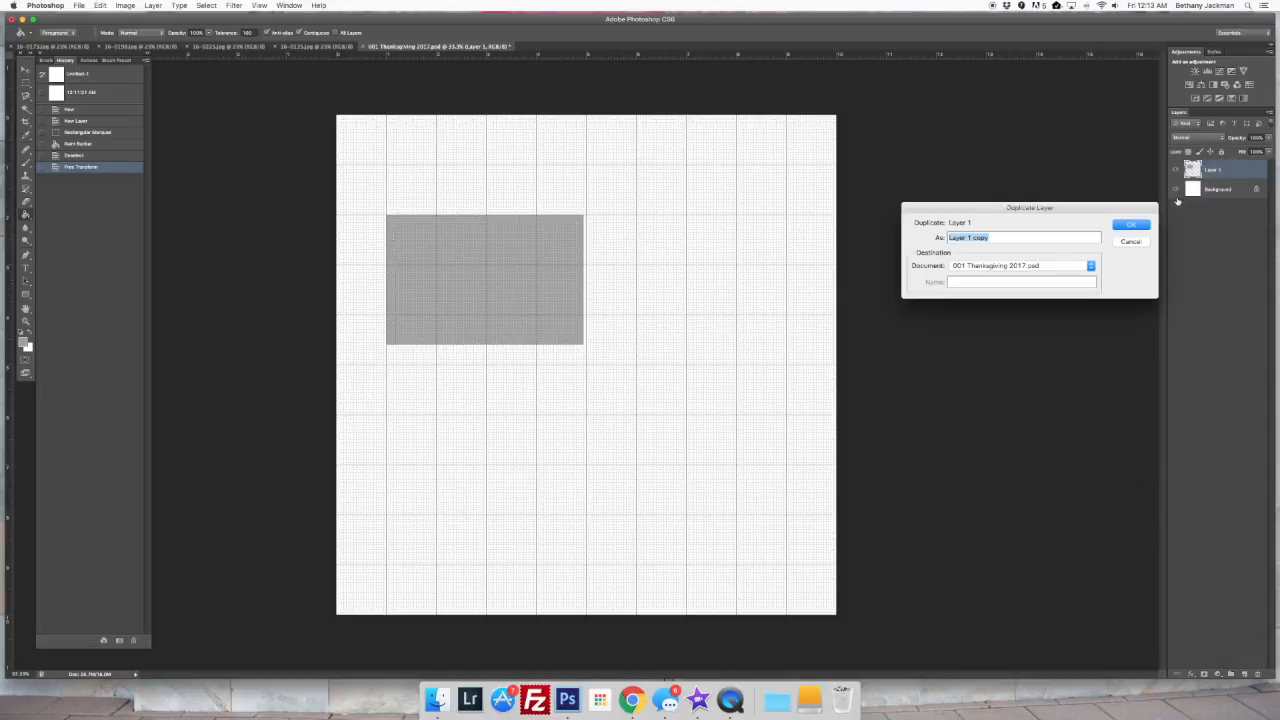
pyautogui.press('Return')
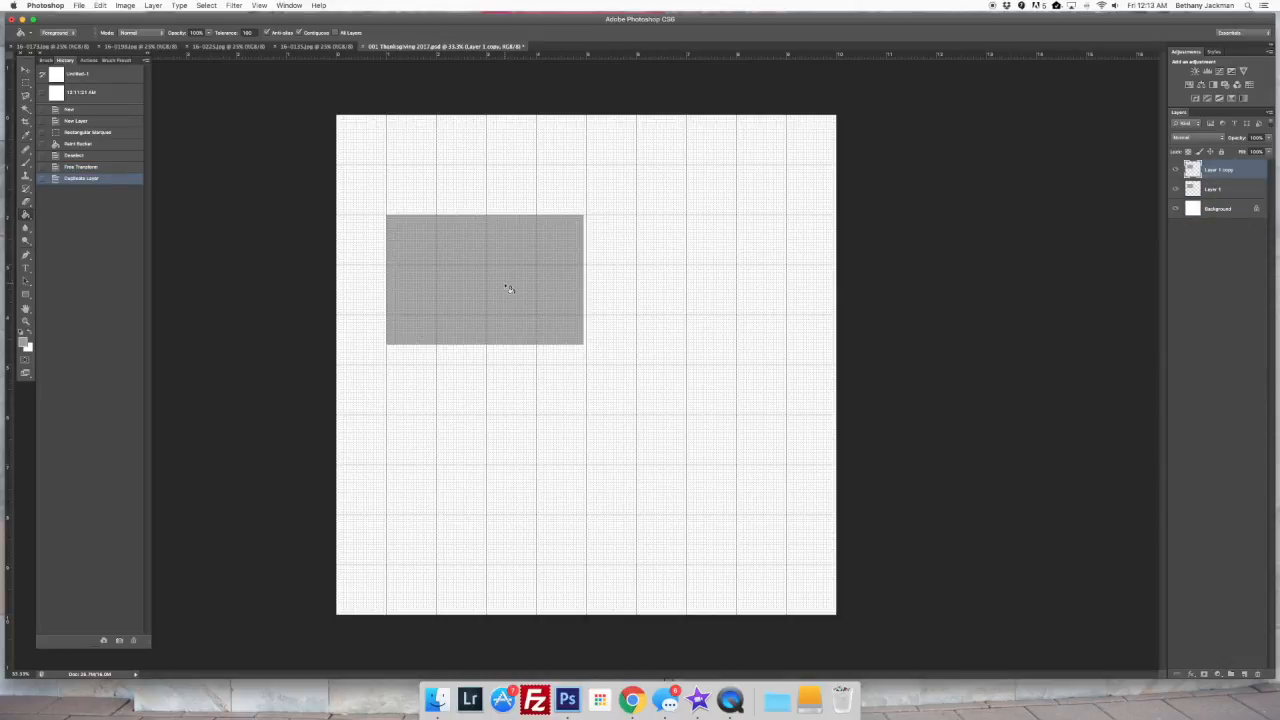
pyautogui.press('v')
pyautogui.moveTo(507, 288); pyautogui.dragTo(705, 285)
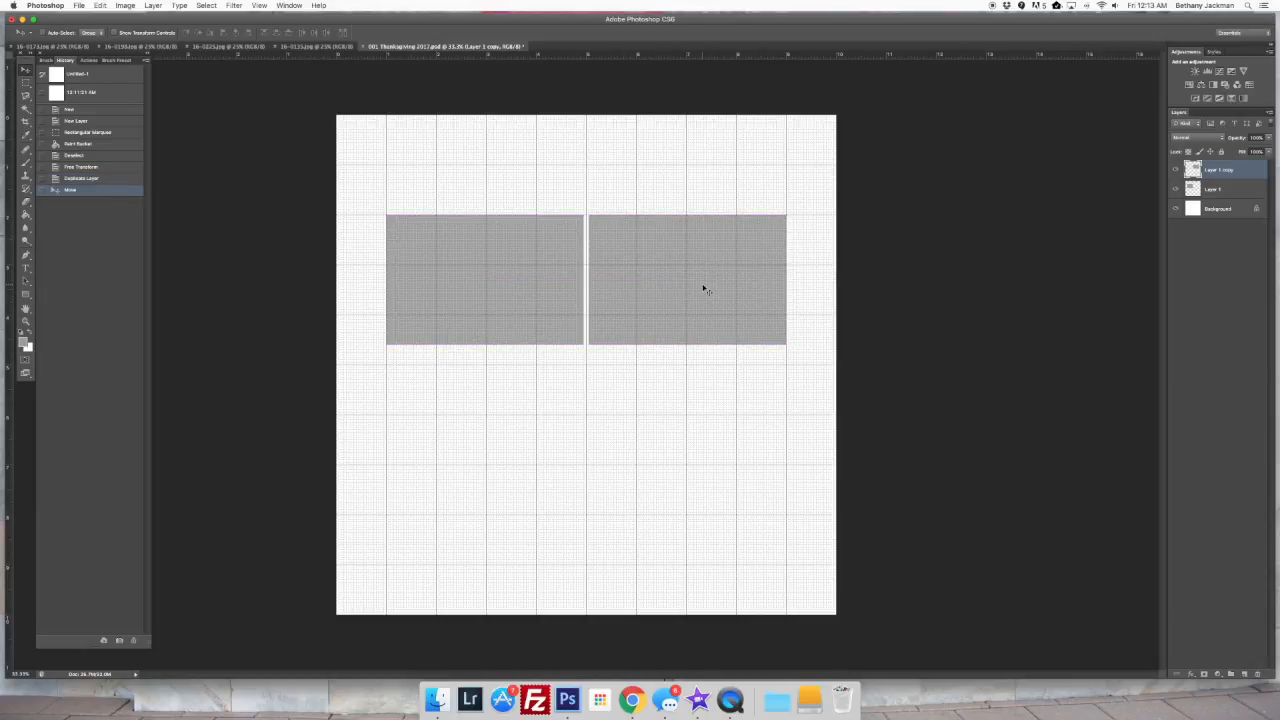
# Duplicate both grey rectangle layers together and move the copies below the originals with a narrow gap, forming a two-by-two layout
pyautogui.click(1245, 193)
pyautogui.keyDown('shift'); pyautogui.click(1239, 173); pyautogui.keyUp('shift')
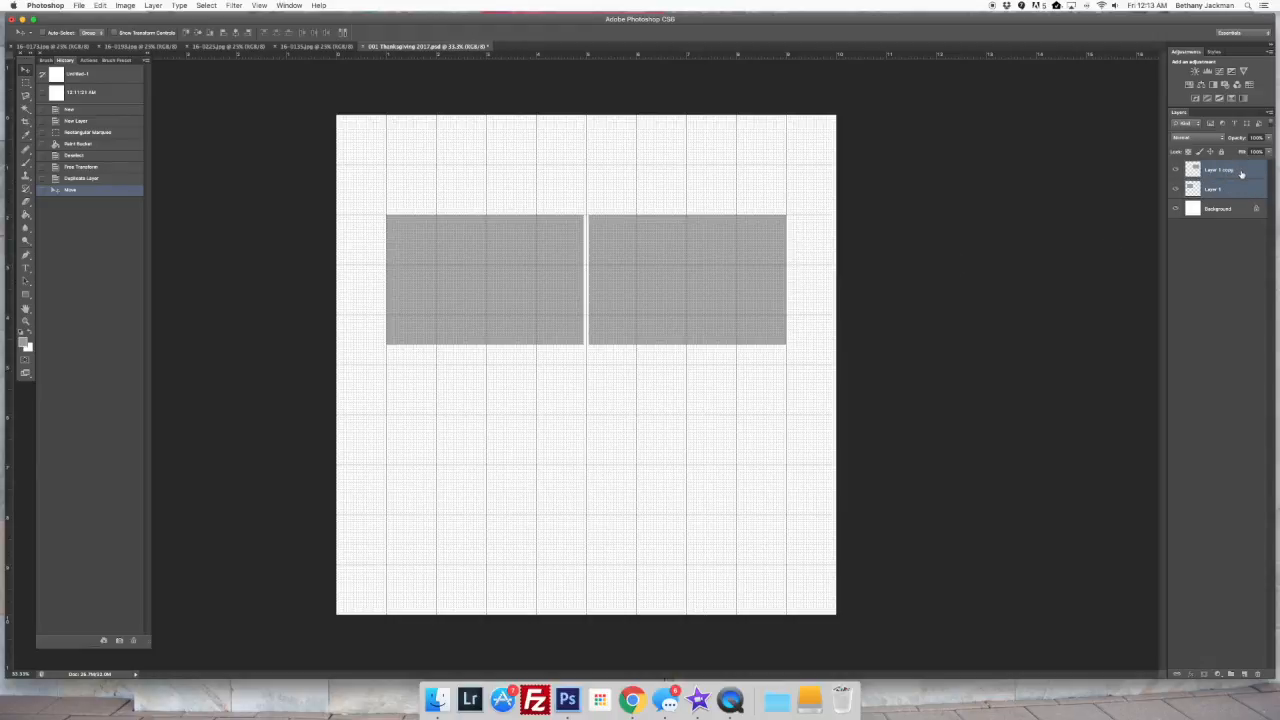
pyautogui.rightClick(1243, 173)
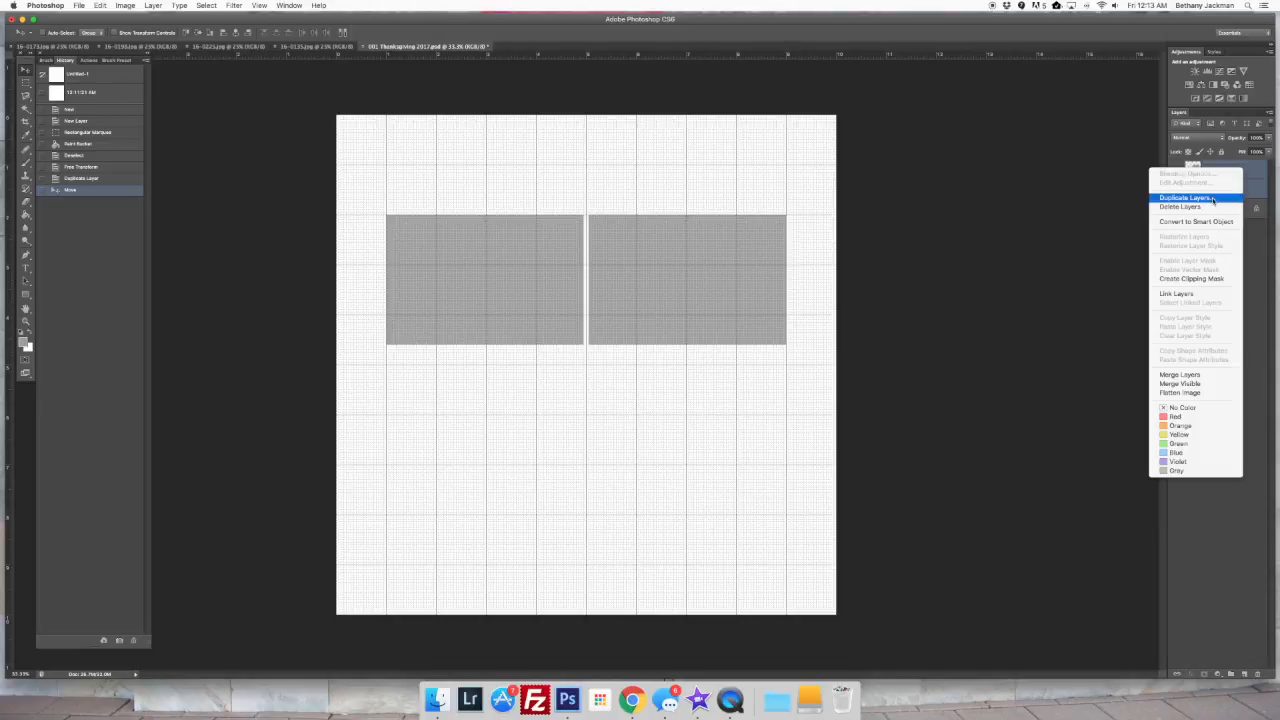
pyautogui.click(1213, 196)
pyautogui.press('Return')
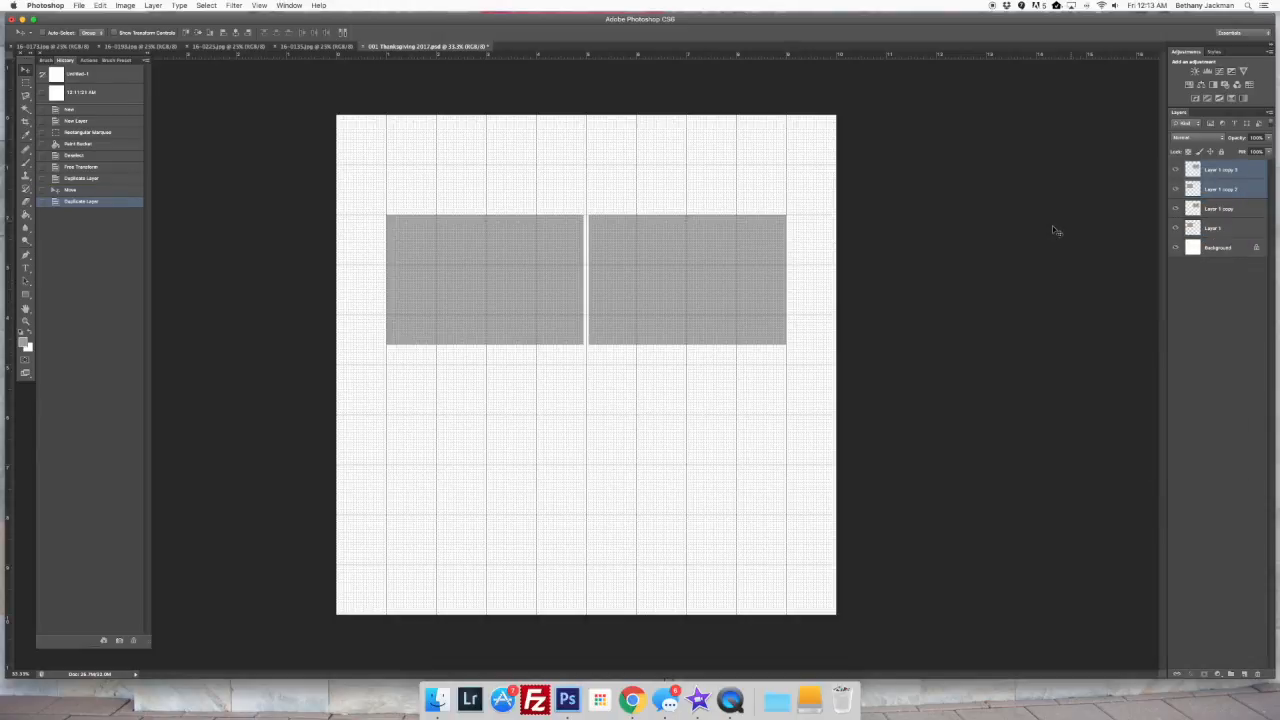
pyautogui.moveTo(674, 303); pyautogui.dragTo(674, 440)
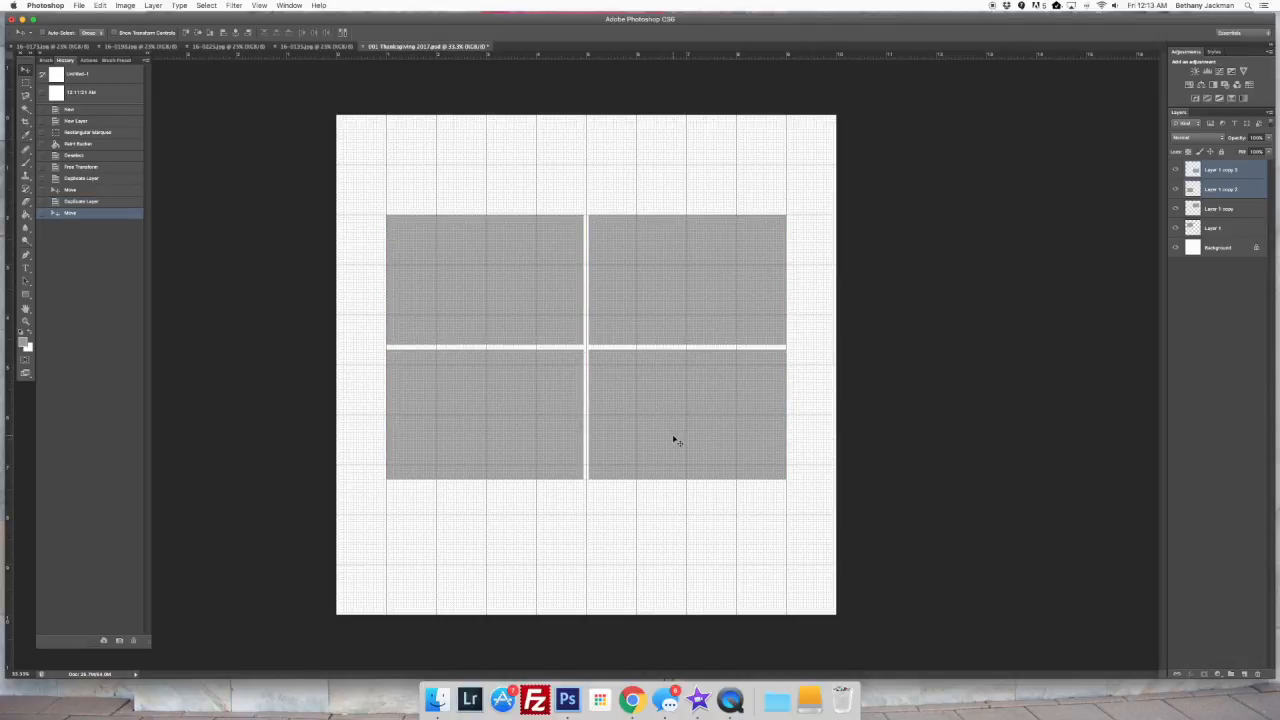
# Switch to the photo 16-0173.jpg, shift the floating panels clear of the document tabs, and copy the entire image
pyautogui.click(1211, 250)
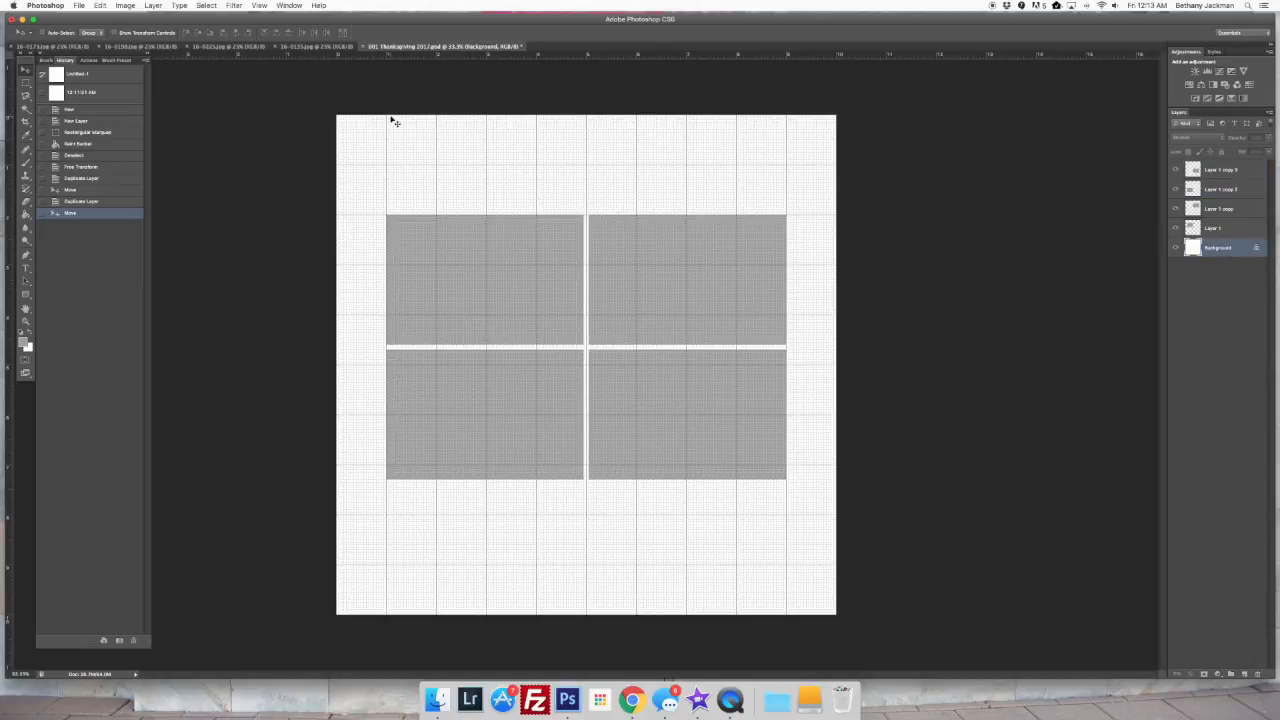
pyautogui.click(56, 47)
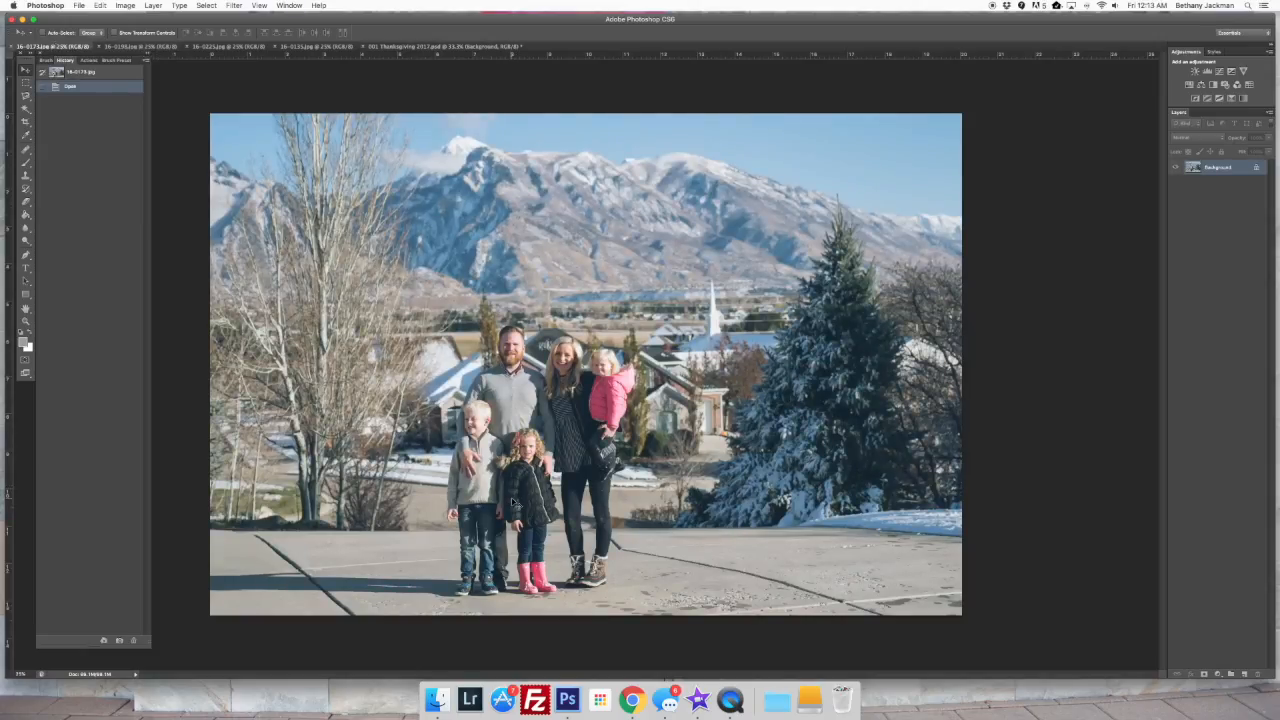
pyautogui.moveTo(63, 60); pyautogui.dragTo(74, 73)
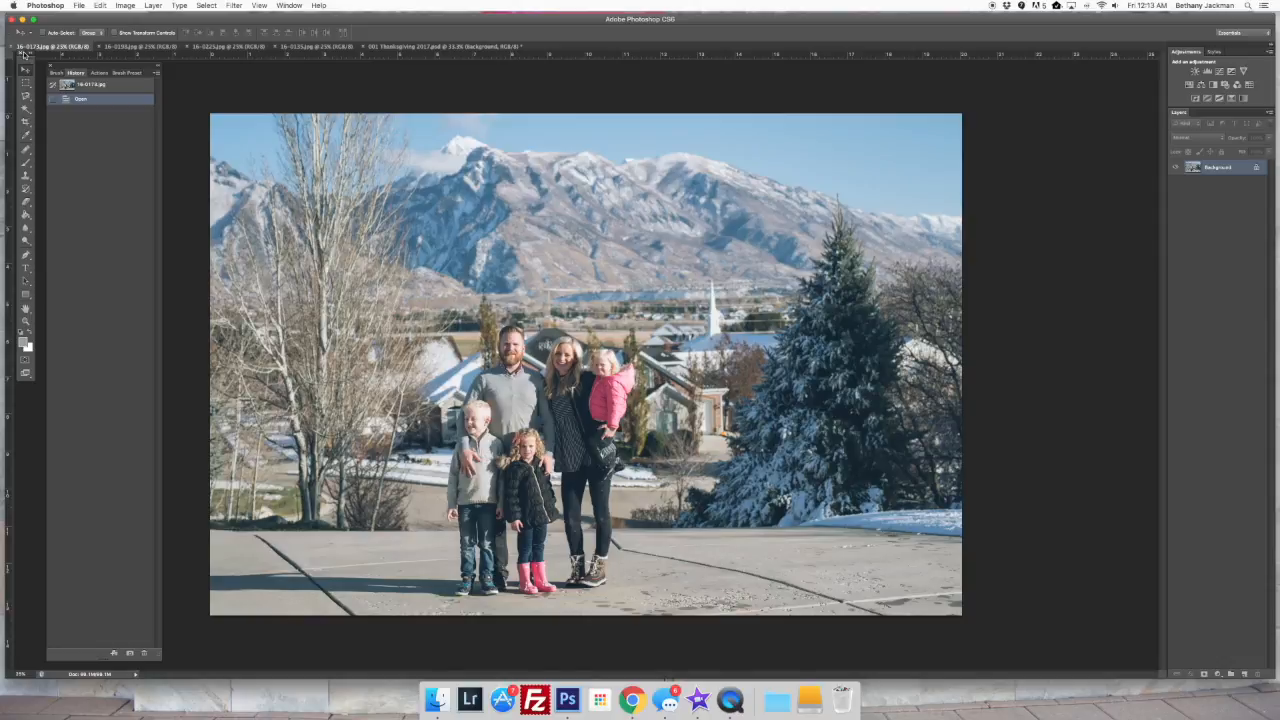
pyautogui.moveTo(26, 55); pyautogui.dragTo(28, 67)
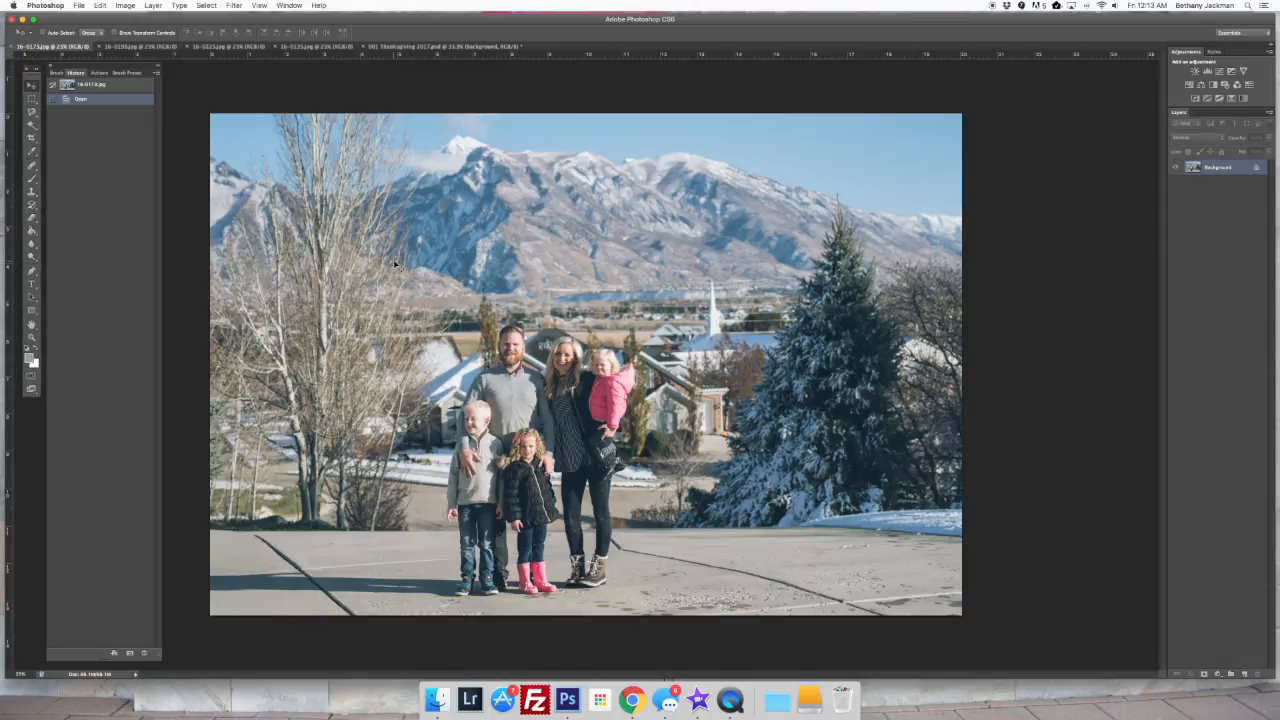
pyautogui.press('super+a')
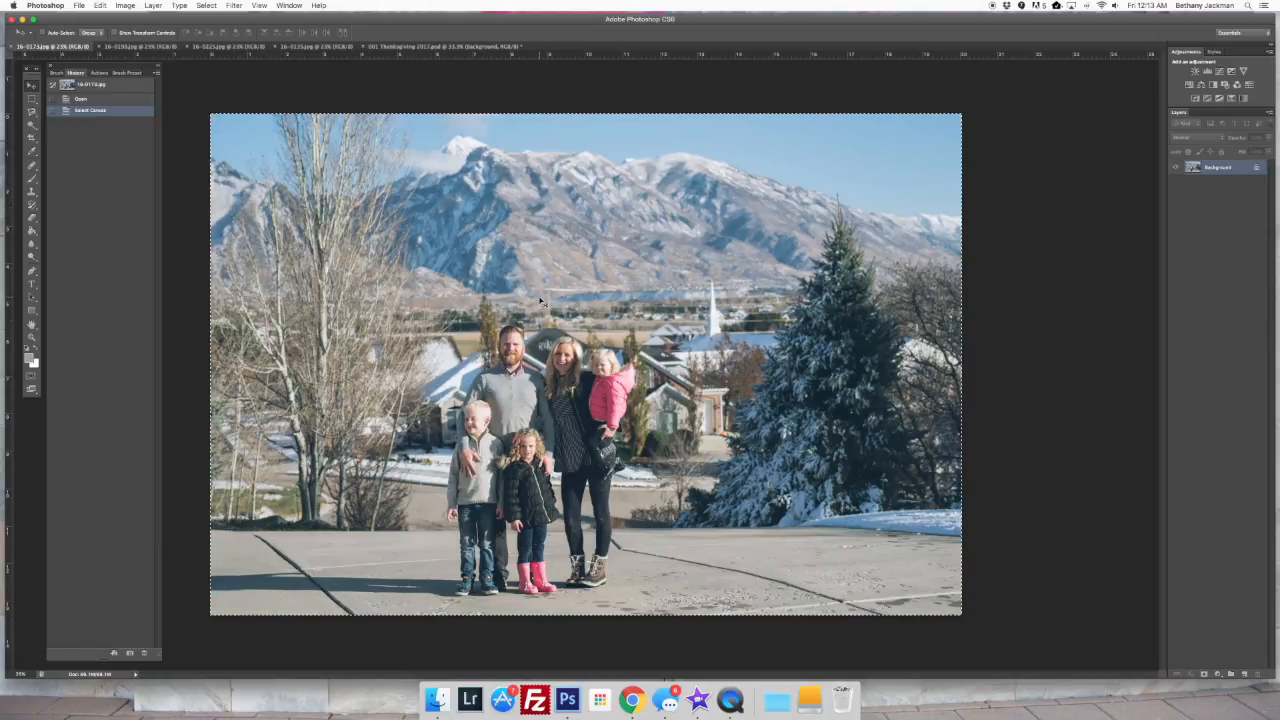
pyautogui.press('super+c')
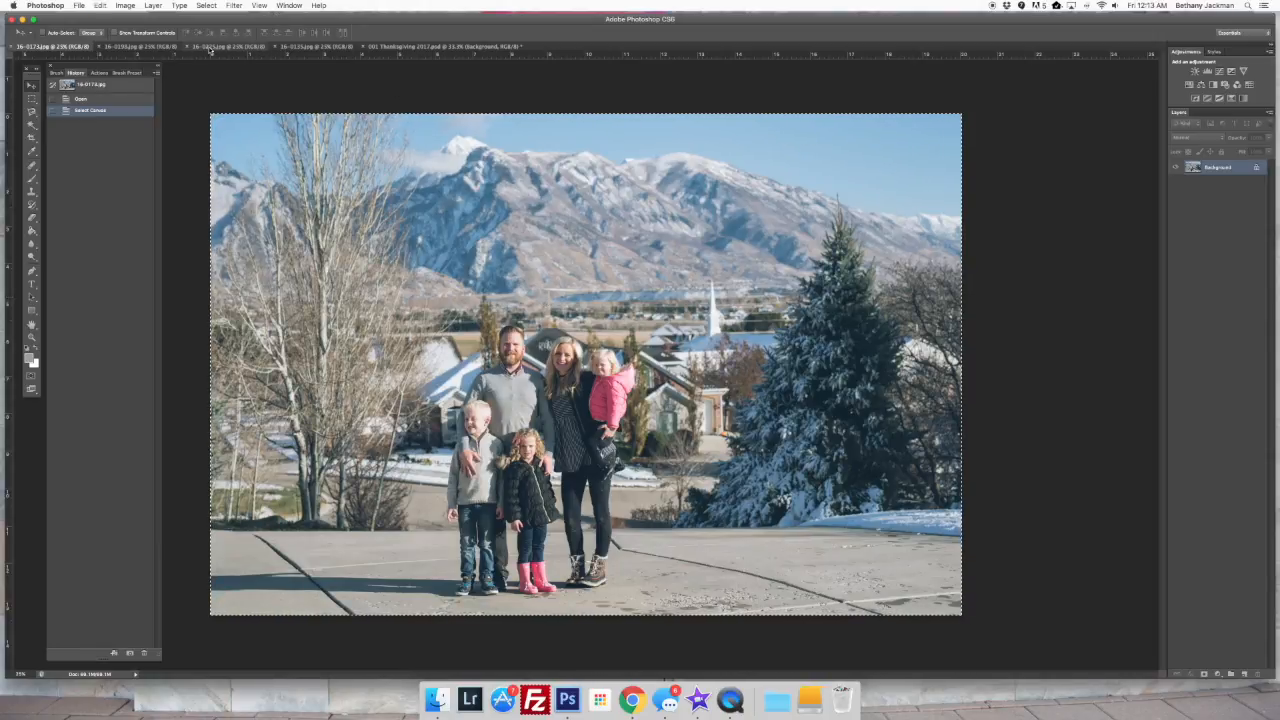
# Paste the copied family photo into 001 Thanksgiving 2017.psd above Layer 1 and clip it to the upper-left grey frame
pyautogui.click(452, 47)
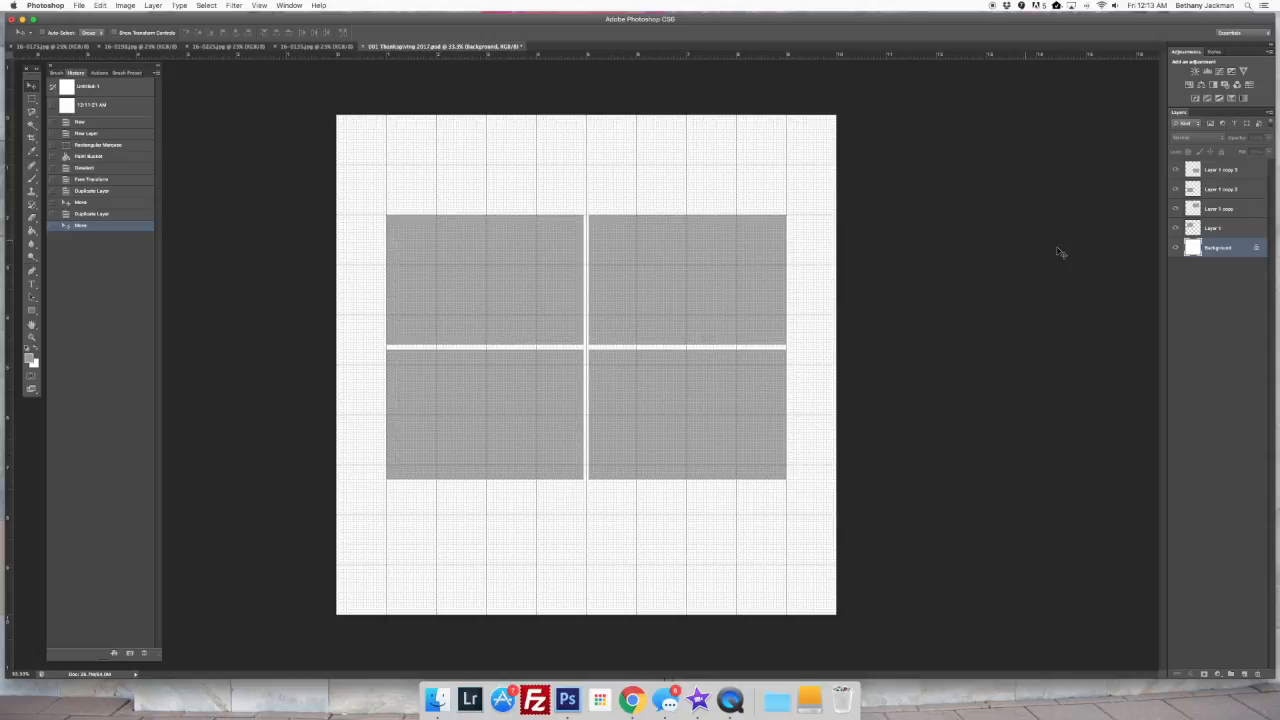
pyautogui.click(1222, 231)
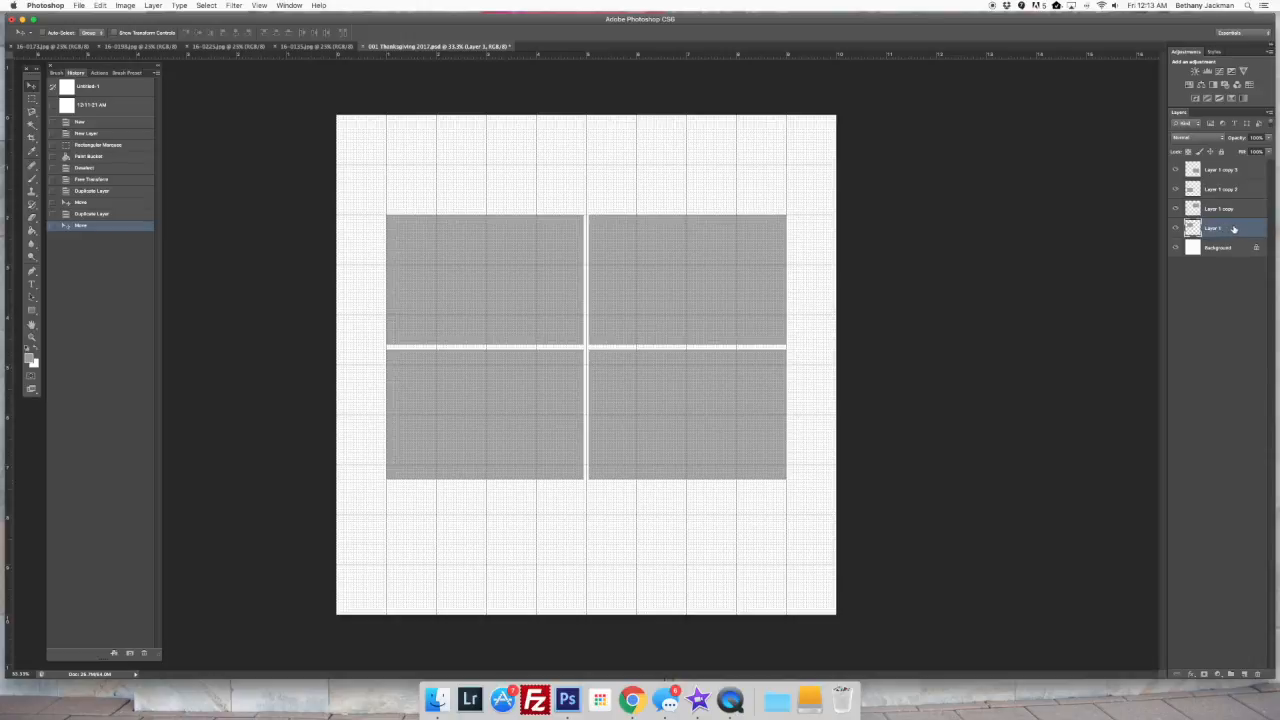
pyautogui.press('super+v')
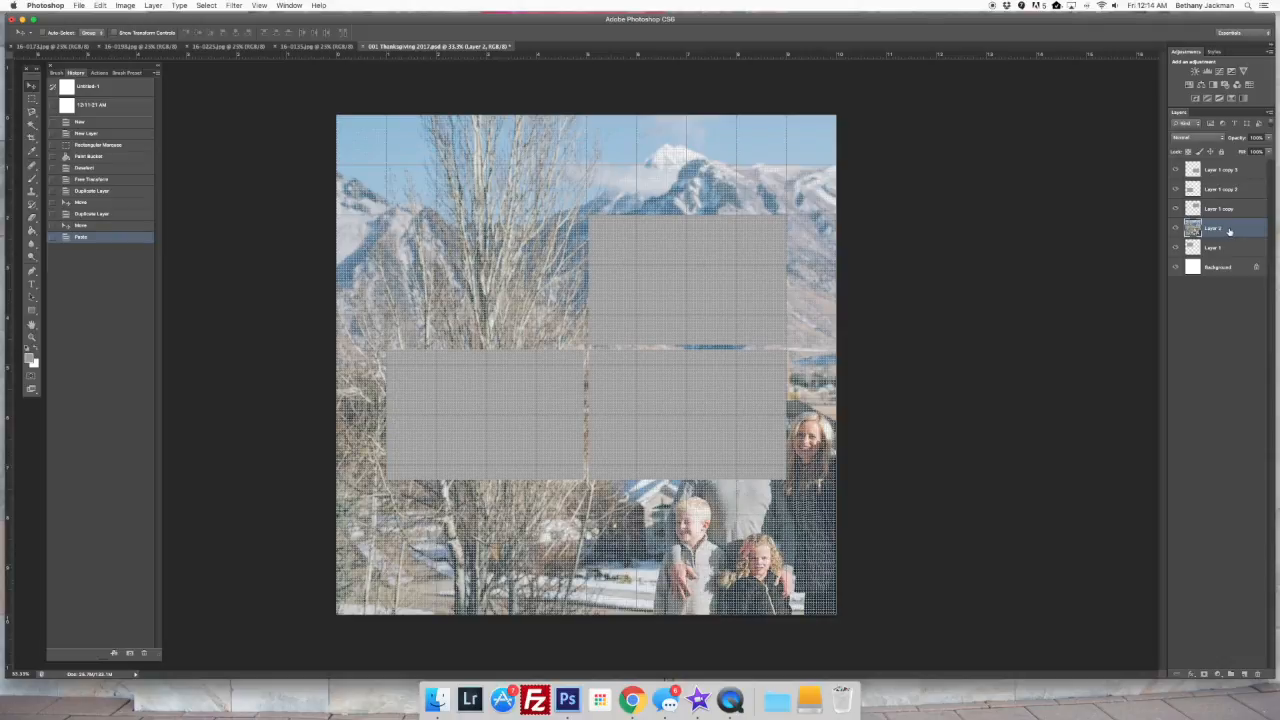
pyautogui.rightClick(1229, 231)
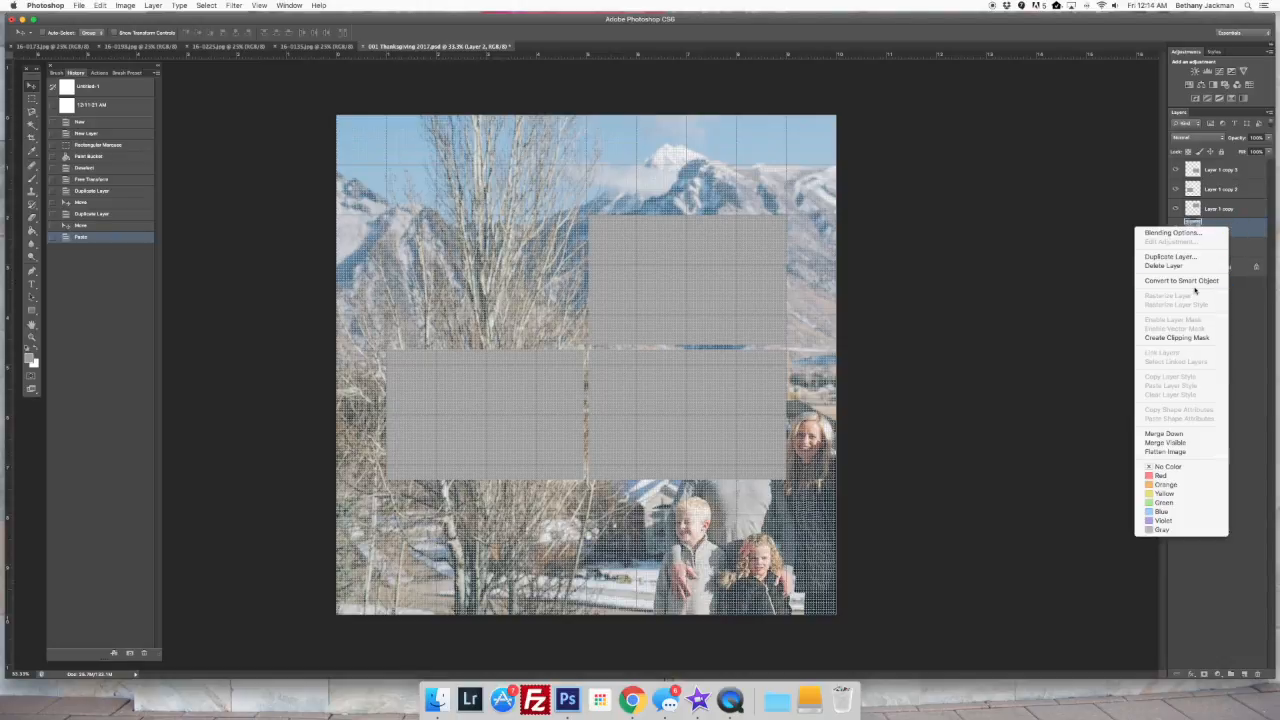
pyautogui.click(1240, 228)
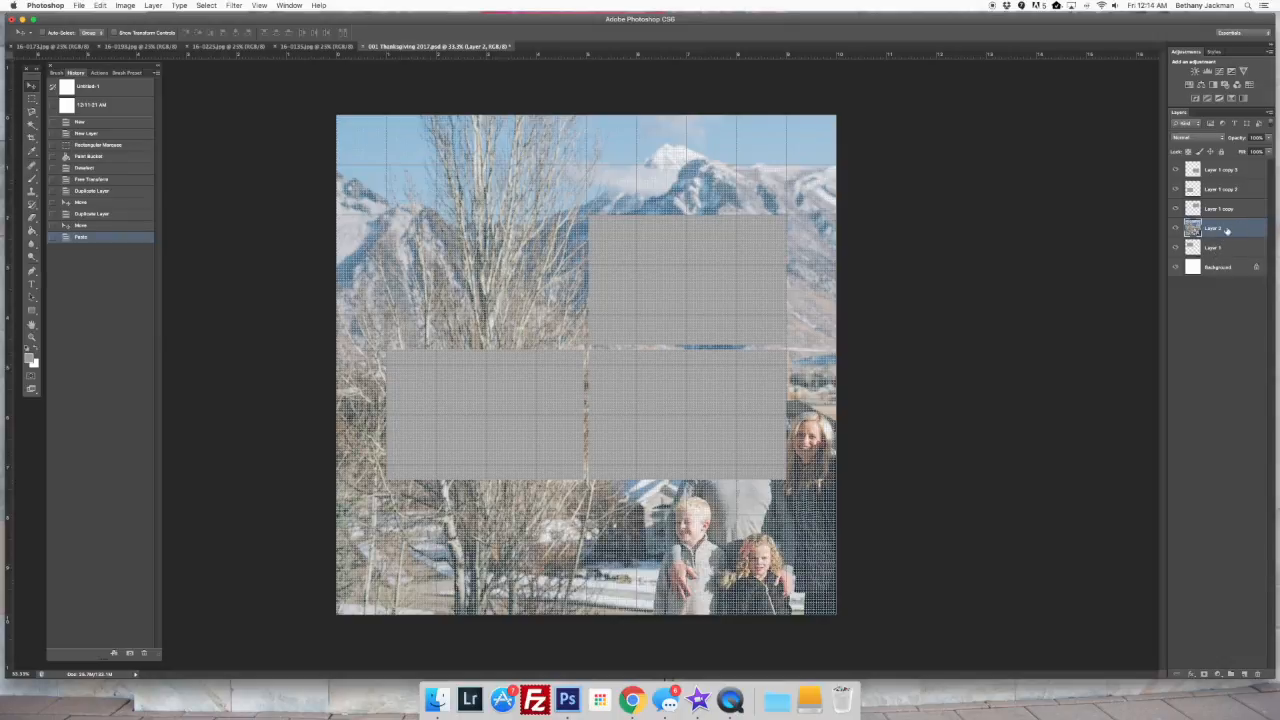
pyautogui.rightClick(1241, 227)
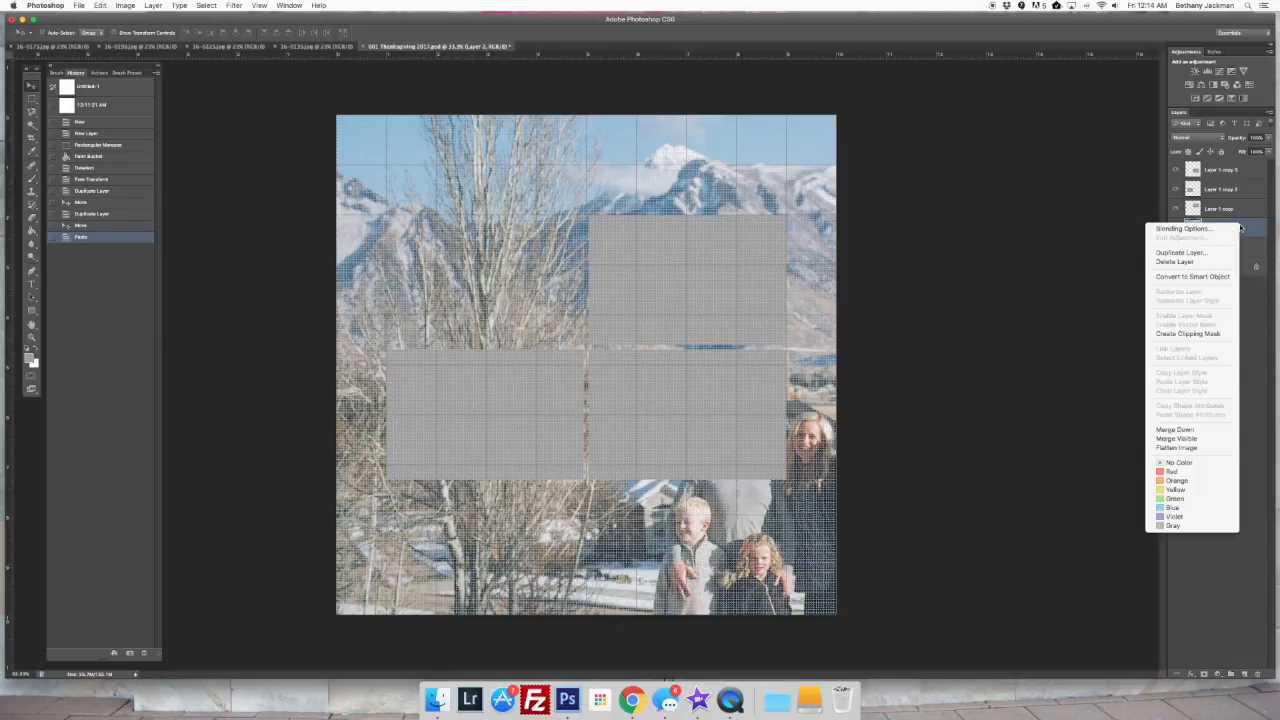
pyautogui.click(1208, 334)
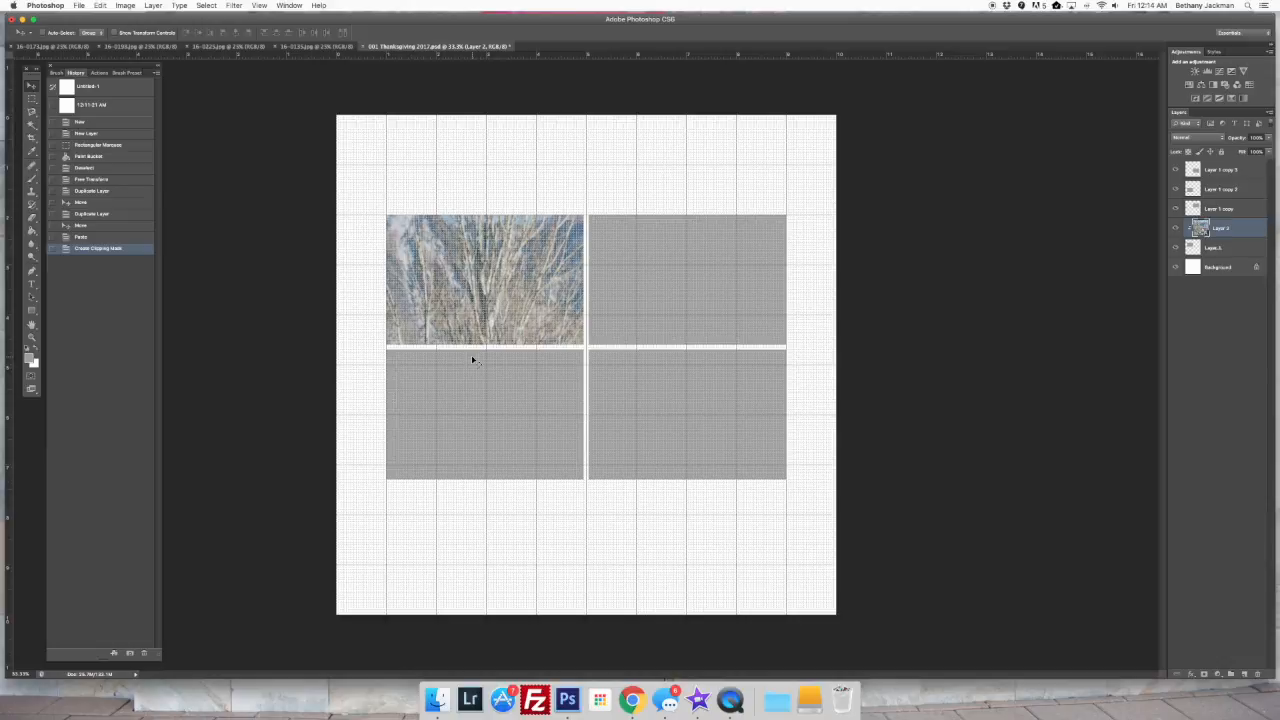
# Scale and position the clipped family photo with Free Transform so the whole picture fills the upper-left frame
pyautogui.press('super+t')
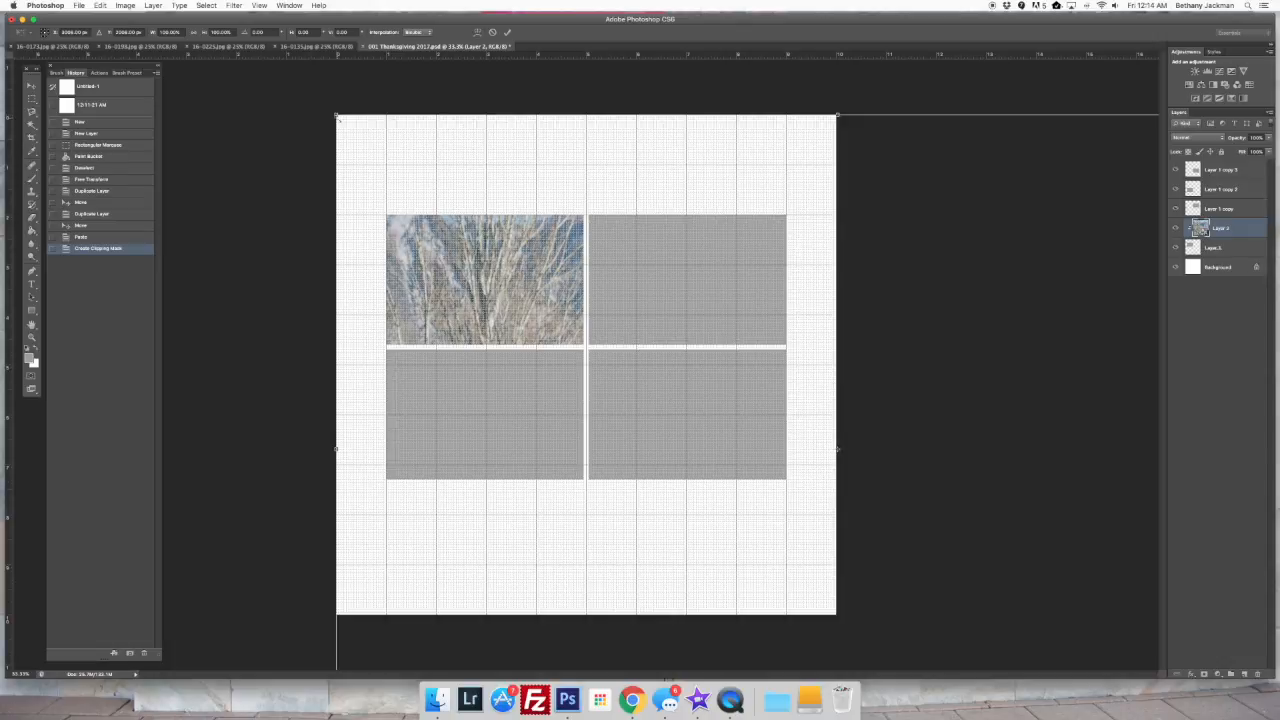
pyautogui.moveTo(336, 116); pyautogui.dragTo(392, 207)
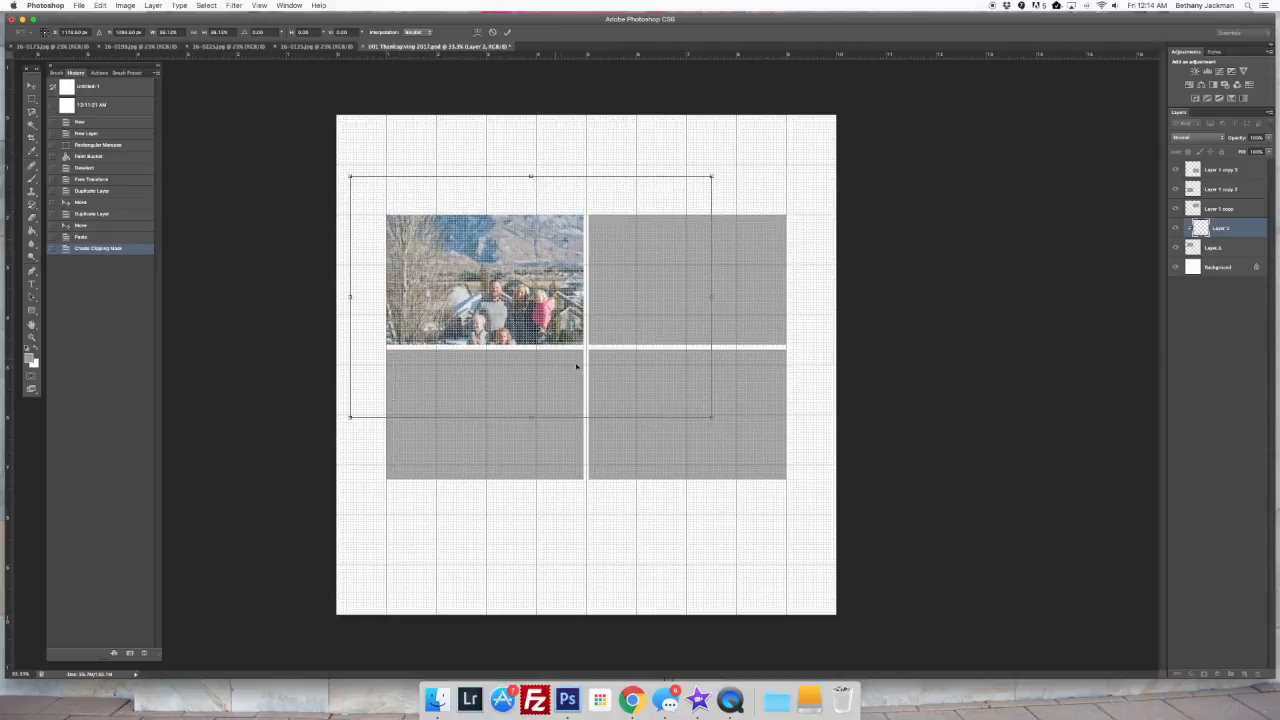
pyautogui.moveTo(709, 415); pyautogui.dragTo(594, 338)
pyautogui.moveTo(350, 178); pyautogui.dragTo(380, 198)
pyautogui.moveTo(490, 227); pyautogui.dragTo(490, 239)
pyautogui.moveTo(593, 208); pyautogui.dragTo(590, 212)
pyautogui.moveTo(590, 350); pyautogui.dragTo(586, 347)
pyautogui.moveTo(383, 347); pyautogui.dragTo(382, 346)
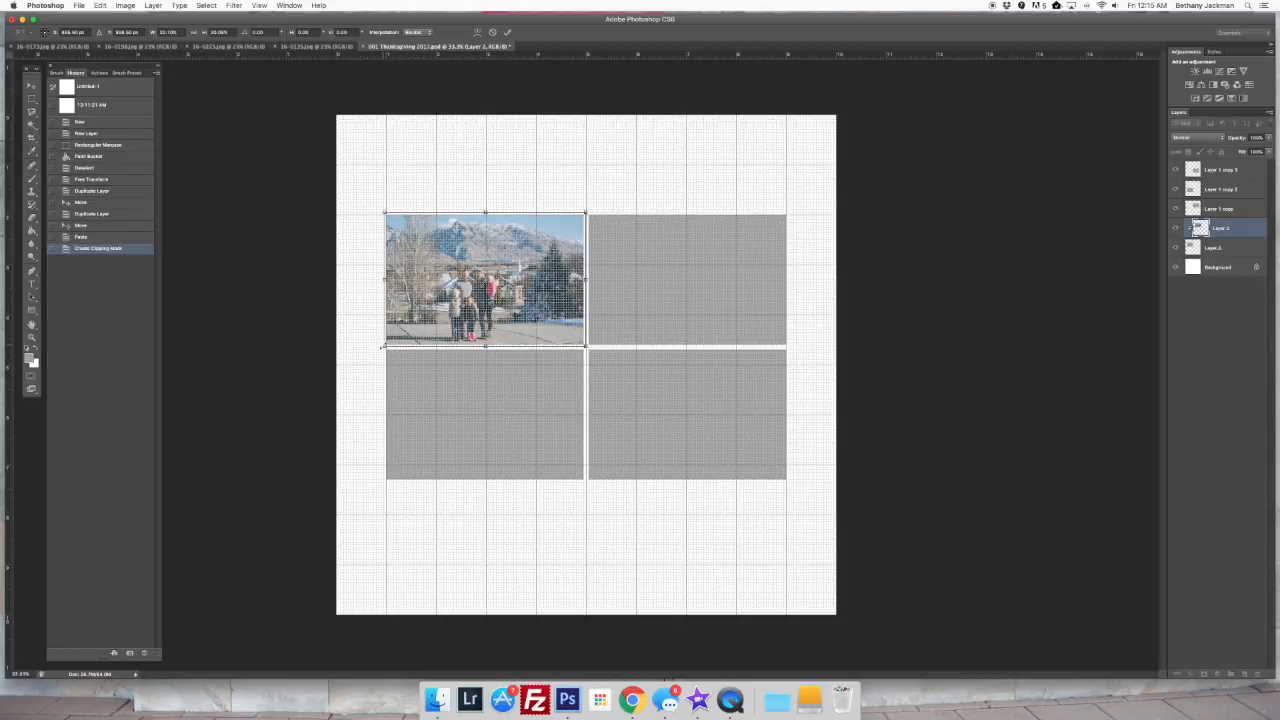
pyautogui.press('Return')
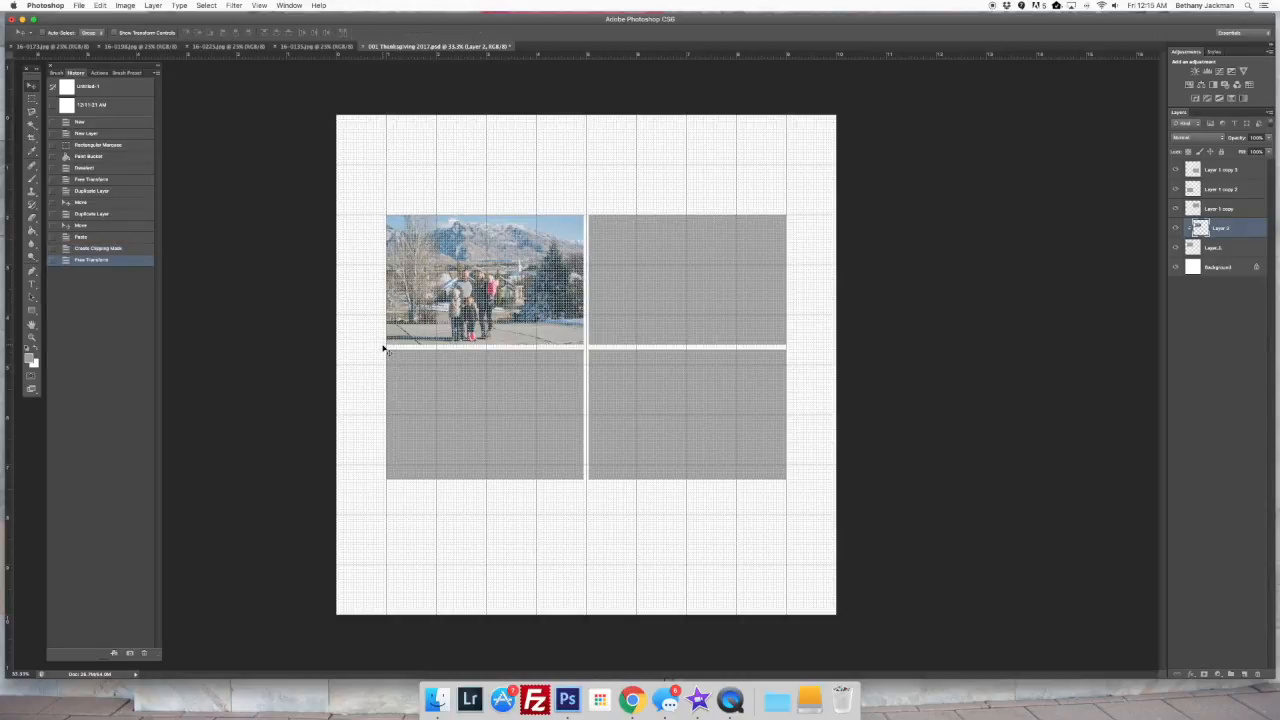
# Preview the page without the grid and turn the grid back on
pyautogui.press('super+apostrophe')
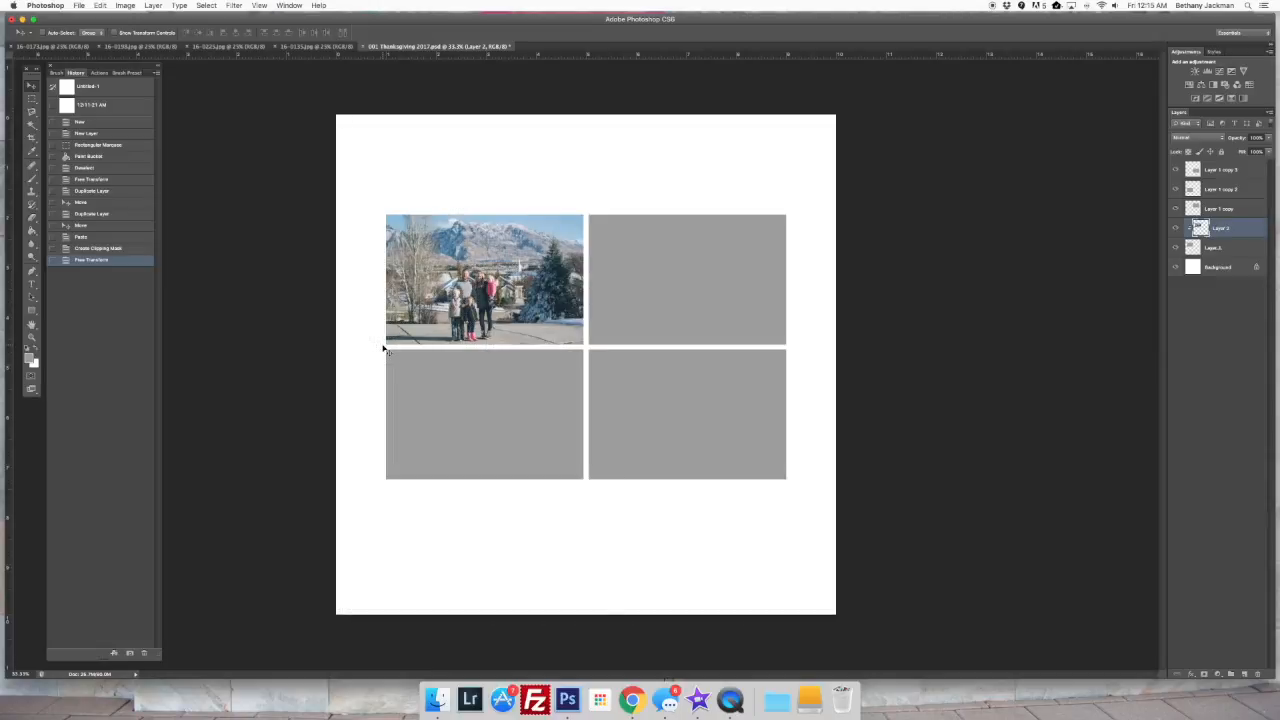
pyautogui.press('super+apostrophe')
pyautogui.press('super+apostrophe')
pyautogui.press('super+apostrophe')
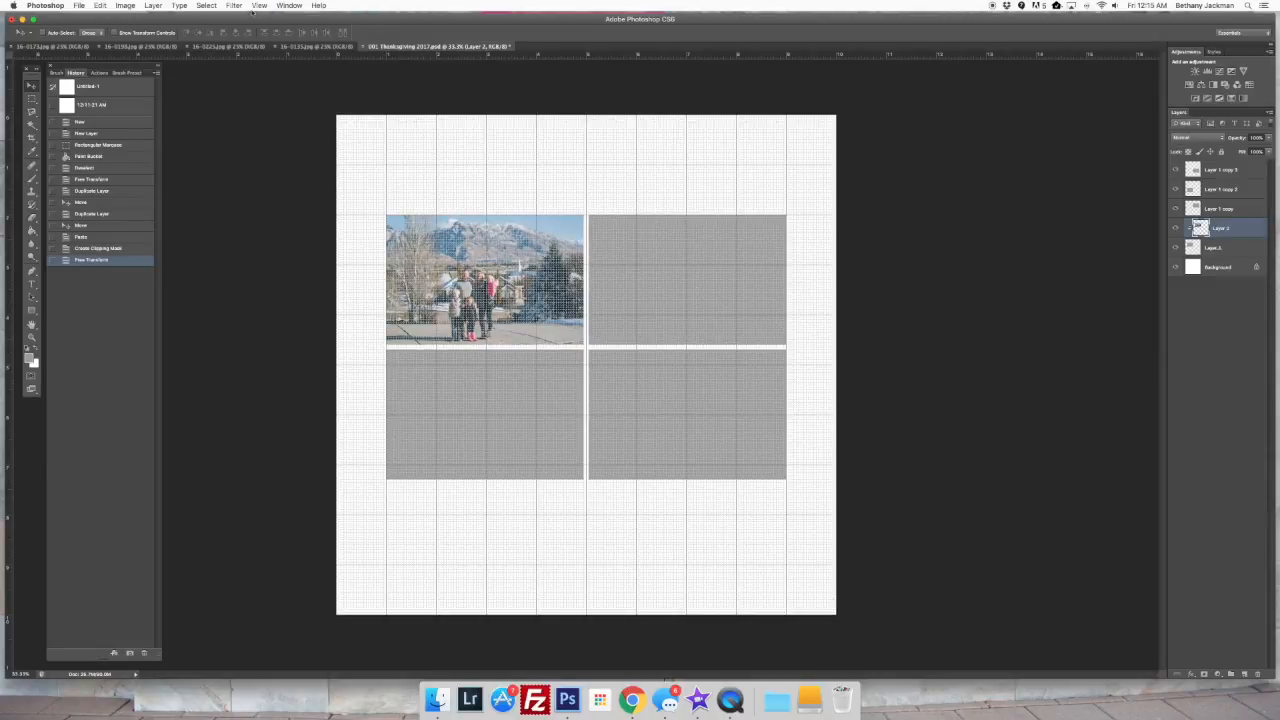
# Look through the open photos and copy the entire image of the four children standing on the driveway
pyautogui.click(136, 47)
pyautogui.click(231, 47)
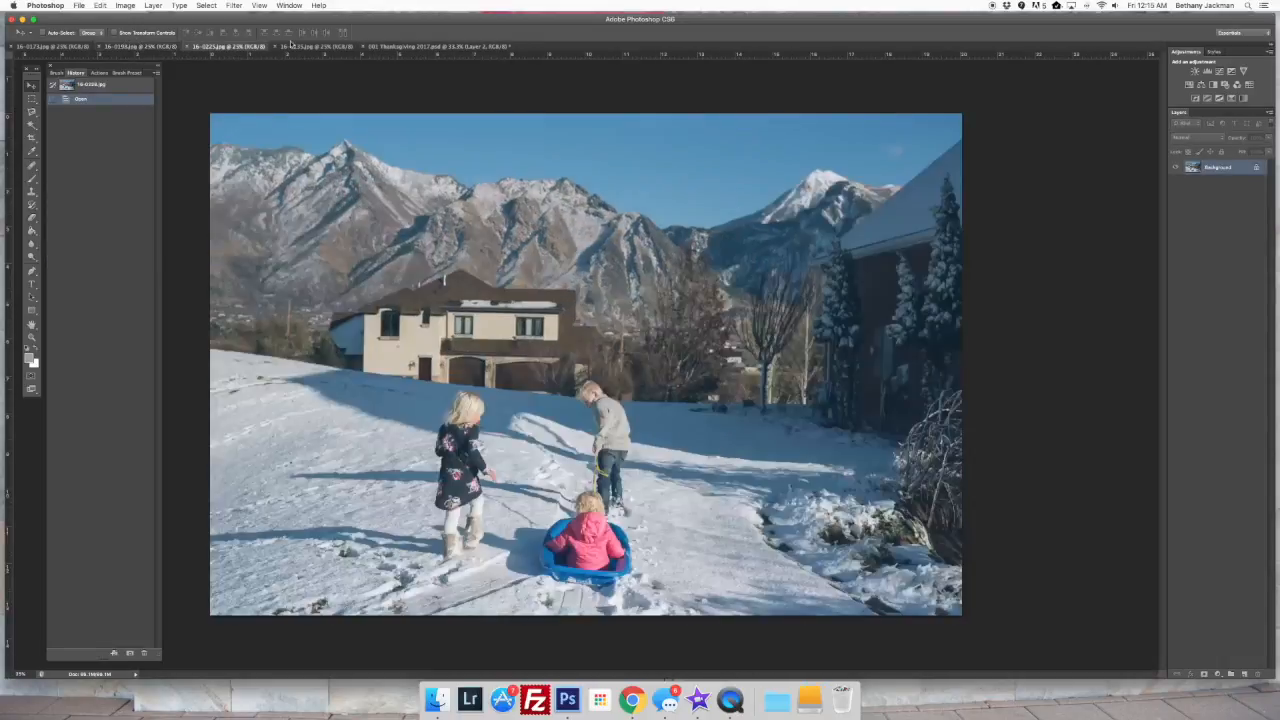
pyautogui.click(316, 47)
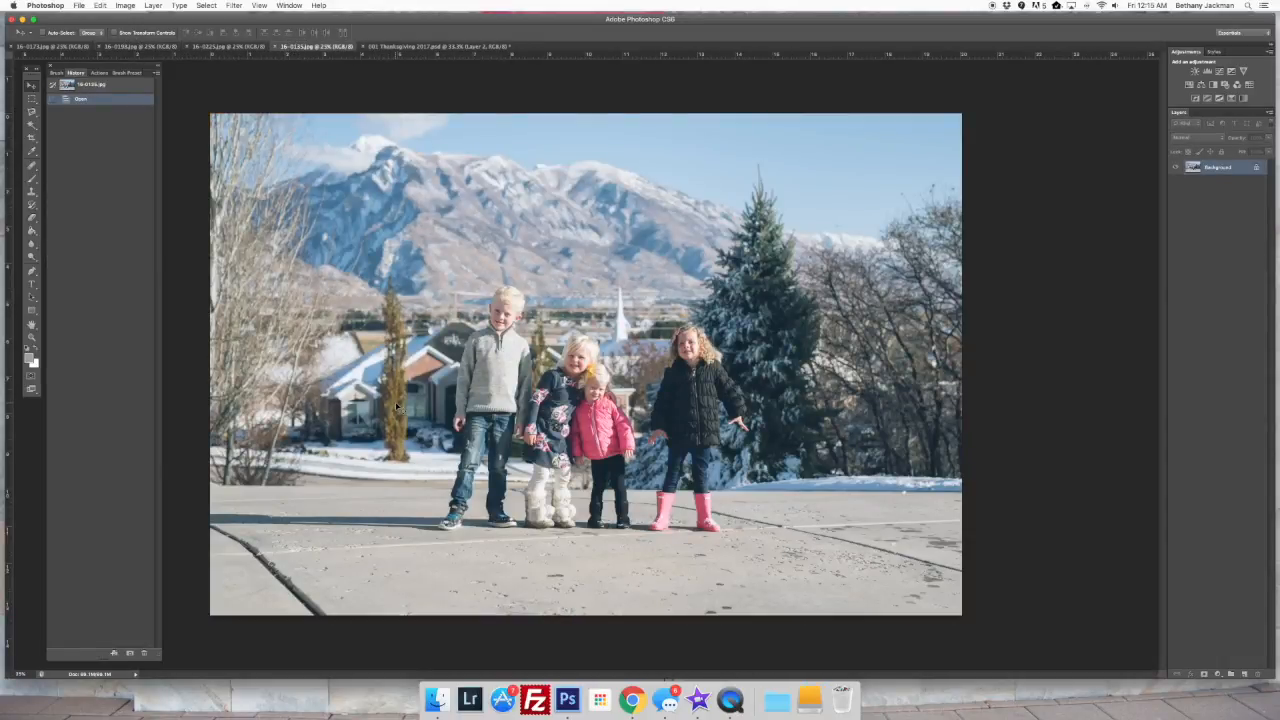
pyautogui.press('super+a')
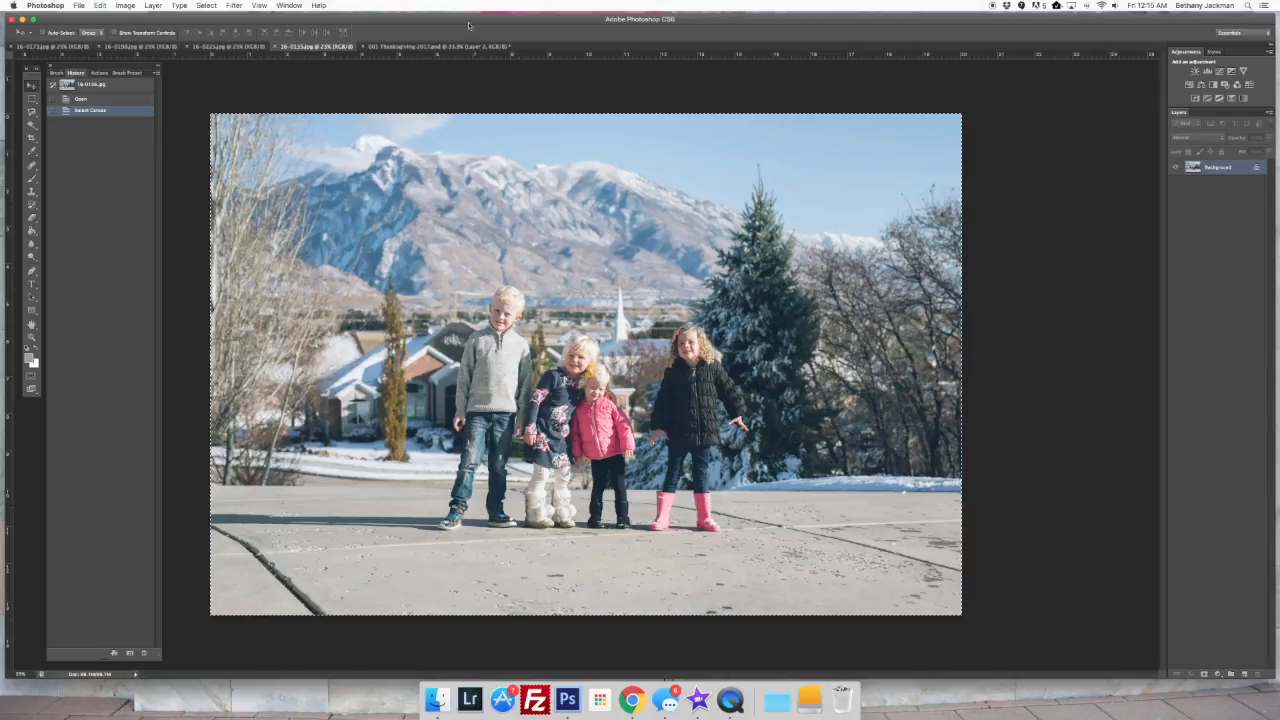
# Paste the four-children photo into the template above Layer 1 copy and clip it to the upper-right grey frame
pyautogui.click(447, 48)
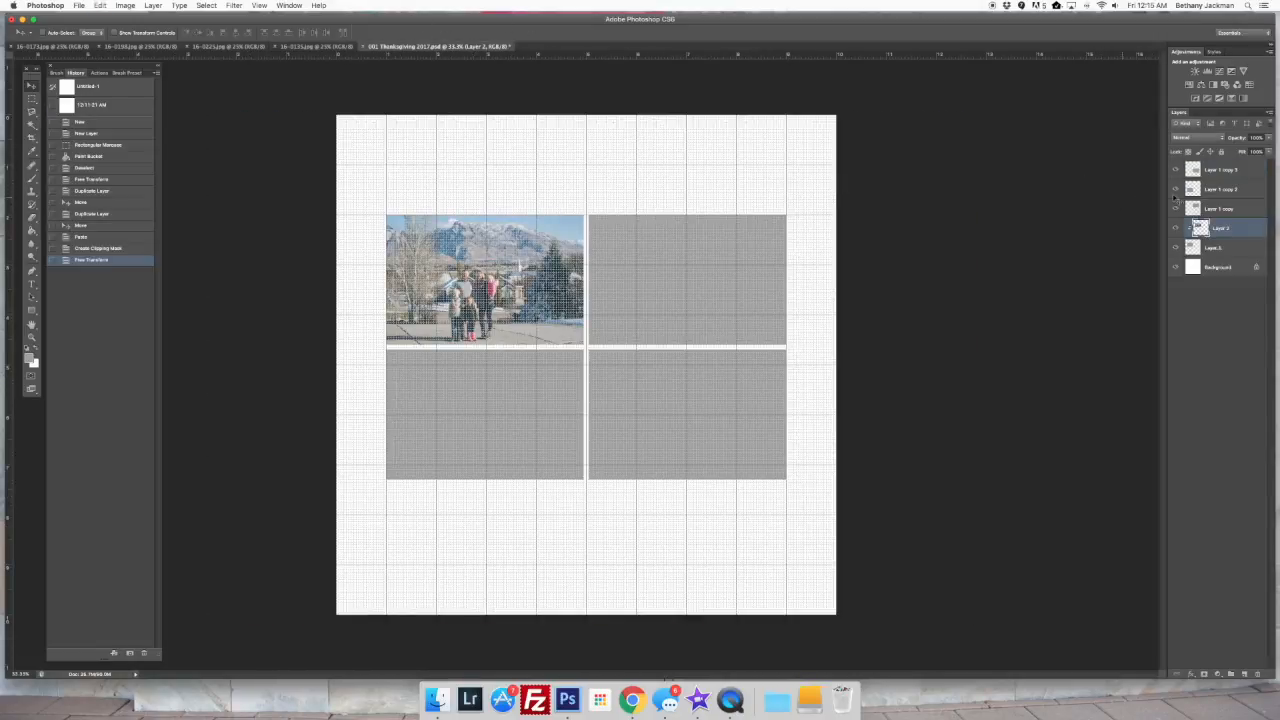
pyautogui.click(1236, 209)
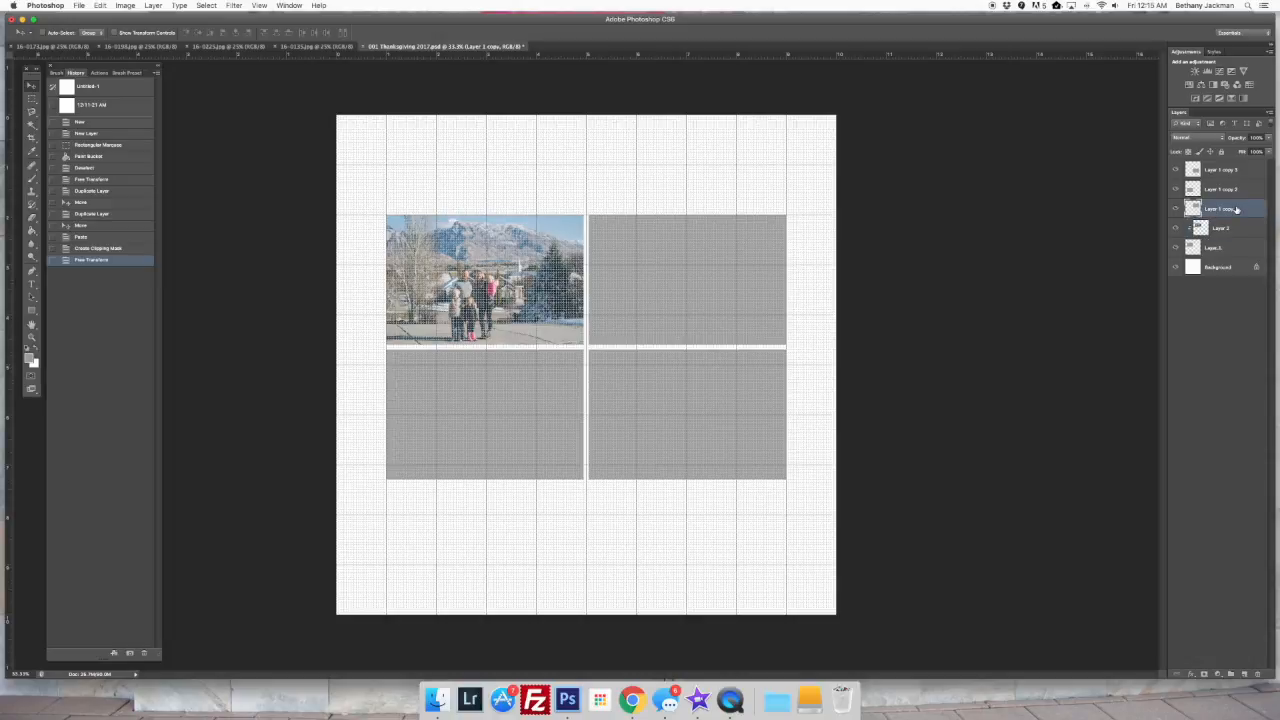
pyautogui.press('super+v')
pyautogui.rightClick(1236, 209)
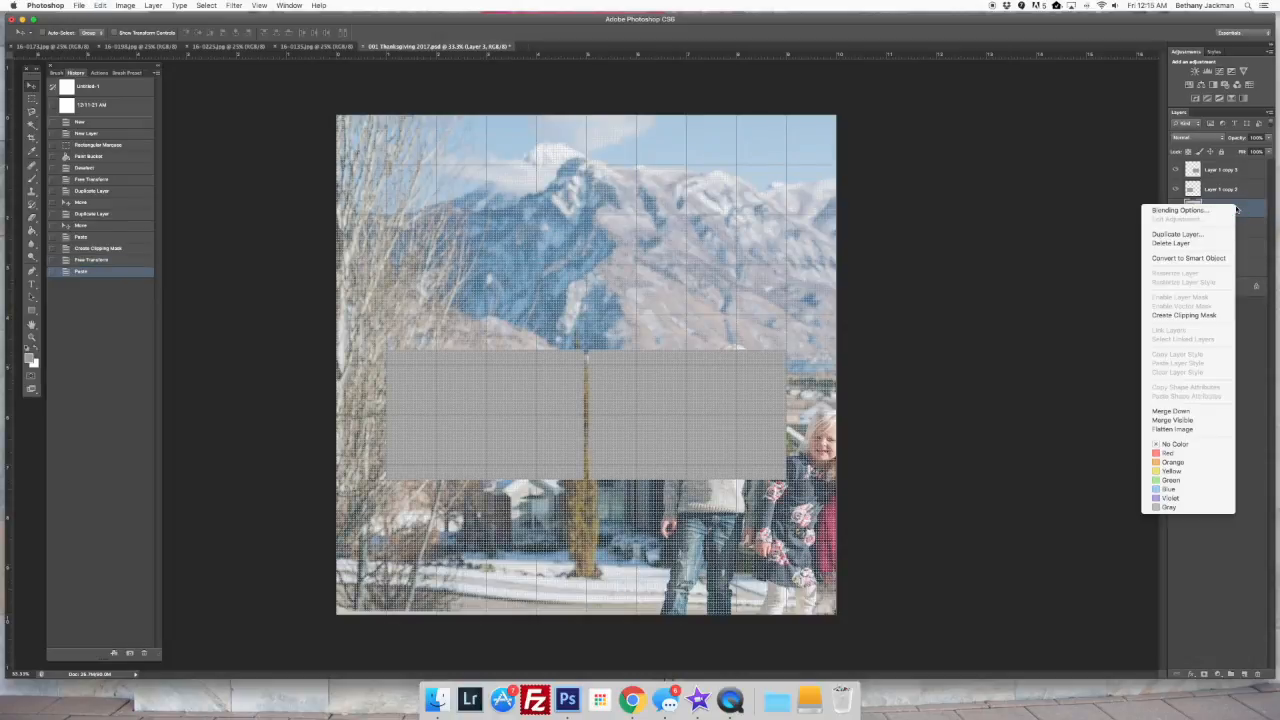
pyautogui.click(1184, 315)
# Scale and move the four-children photo with Free Transform until it fills the upper-right frame
pyautogui.press('super+t')
pyautogui.moveTo(337, 116); pyautogui.dragTo(662, 333)
pyautogui.moveTo(814, 414); pyautogui.dragTo(529, 262)
pyautogui.moveTo(376, 182); pyautogui.dragTo(597, 233)
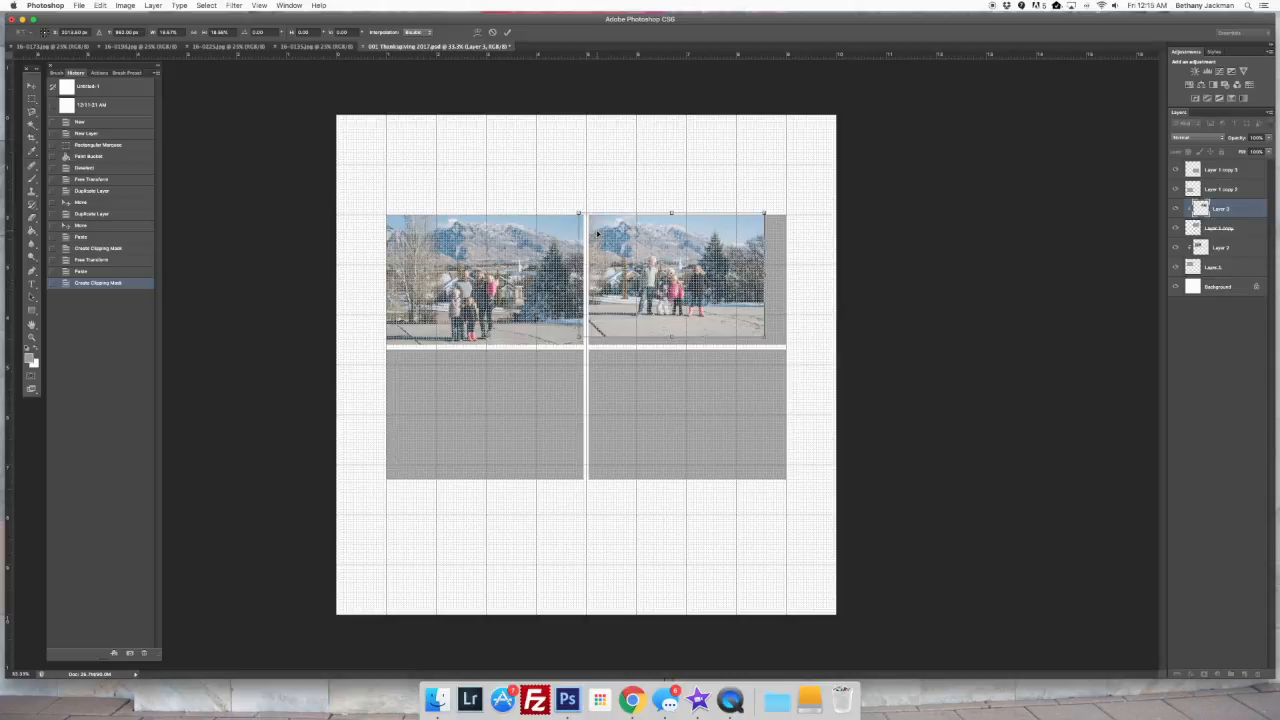
pyautogui.moveTo(765, 338)
pyautogui.mouseDown()
pyautogui.moveTo(779, 348)
pyautogui.moveTo(777, 320)
pyautogui.mouseUp()
pyautogui.press('Return')
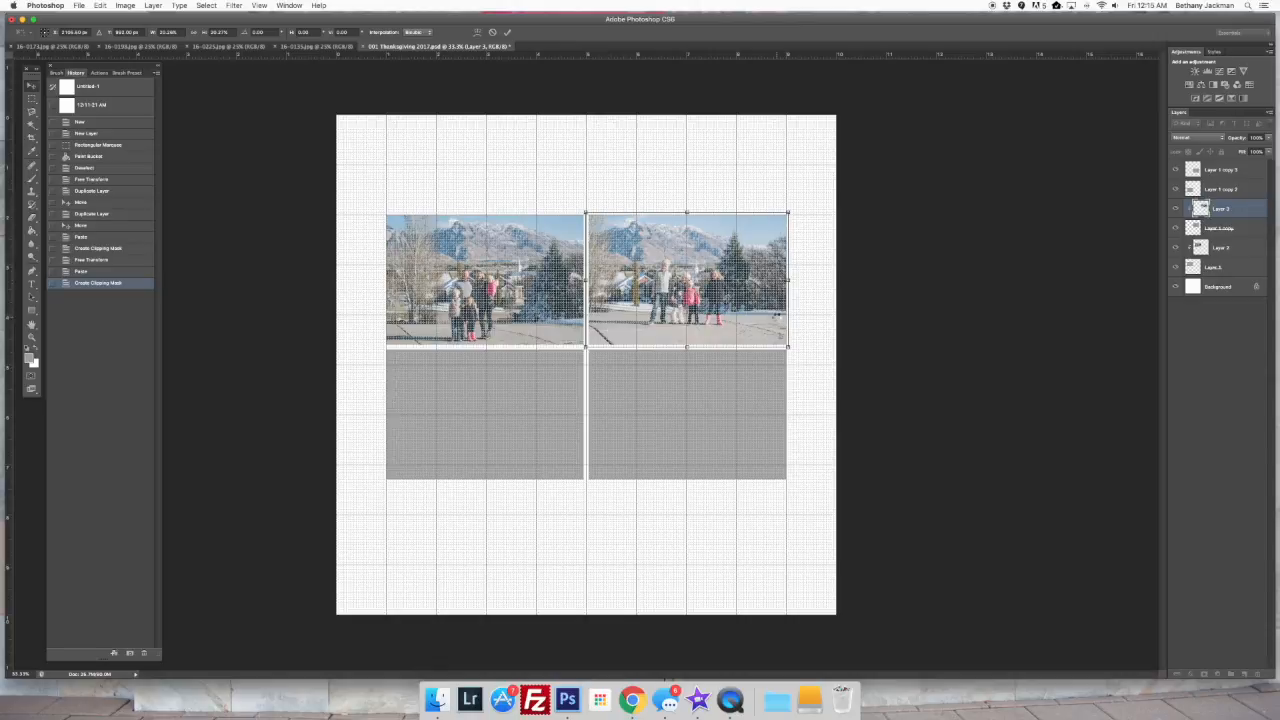
# Copy the entire sledding photo into the template above Layer 1 copy 2 and clip it to the lower-left grey frame
pyautogui.click(213, 47)
pyautogui.press('super+a')
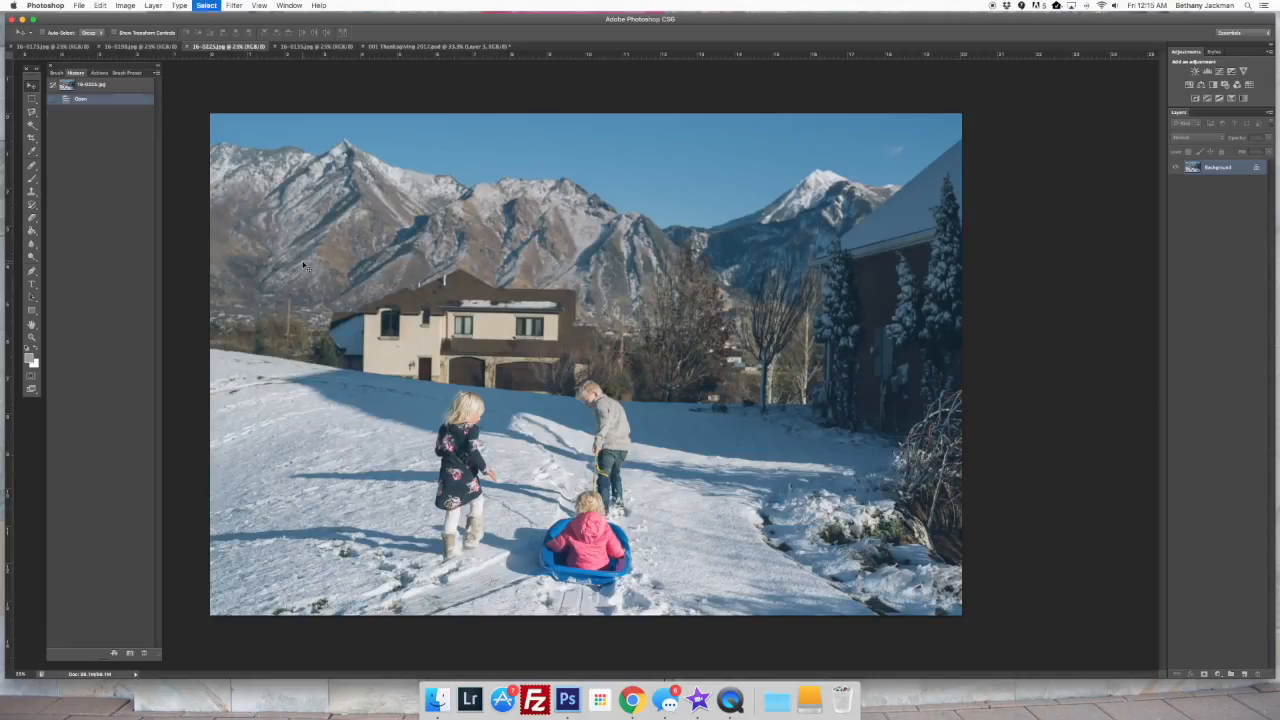
pyautogui.click(388, 47)
pyautogui.click(1244, 190)
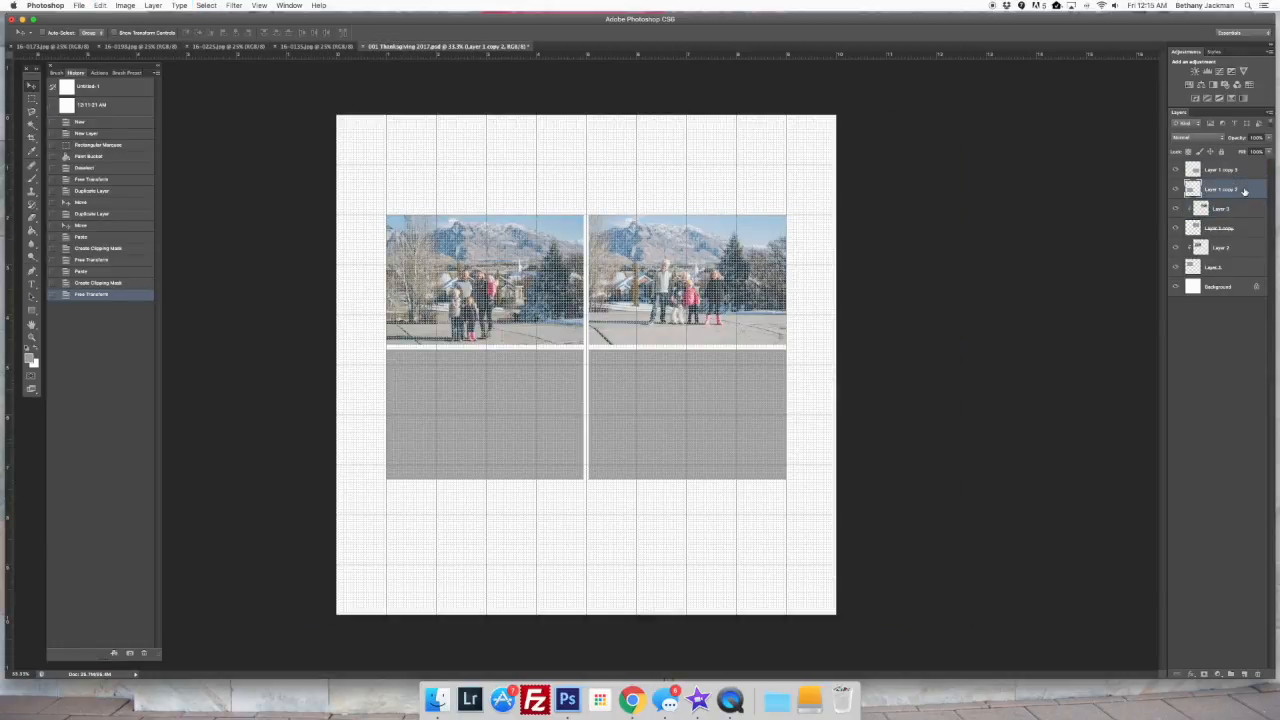
pyautogui.press('super+v')
pyautogui.rightClick(1230, 190)
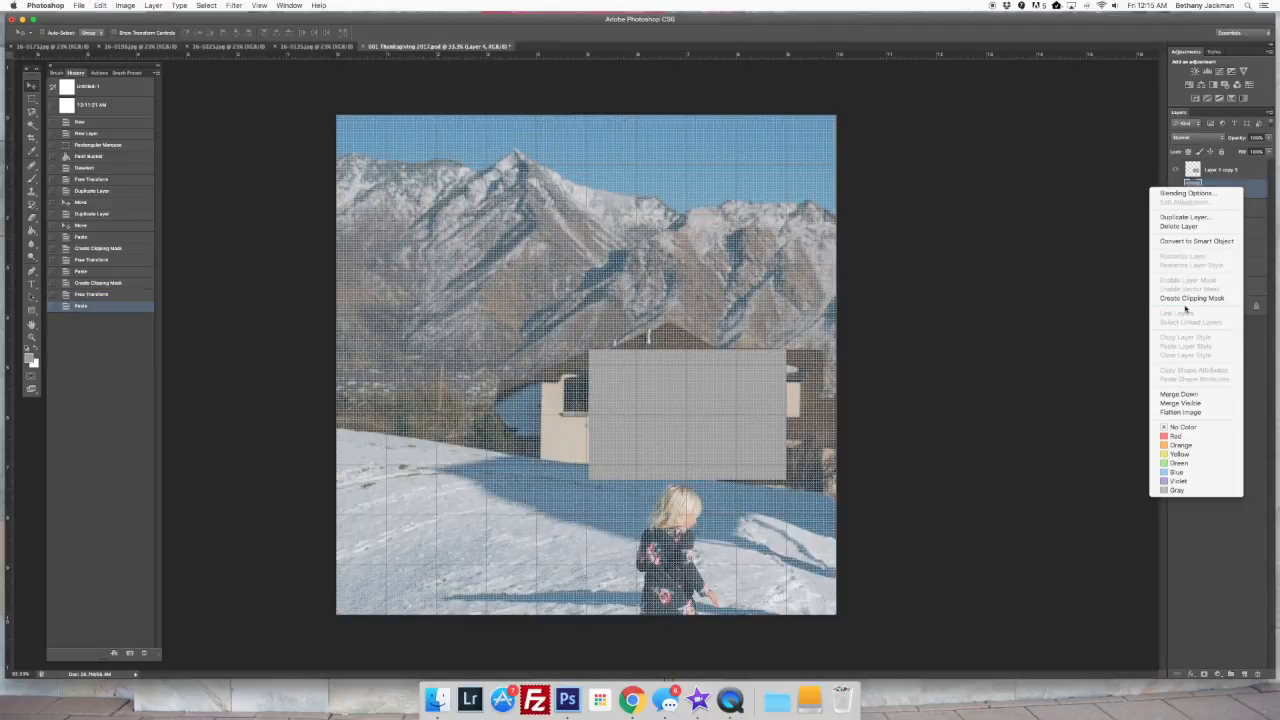
pyautogui.click(1190, 298)
# Scale and move the sledding photo with Free Transform until it fits the lower-left frame
pyautogui.press('super+t')
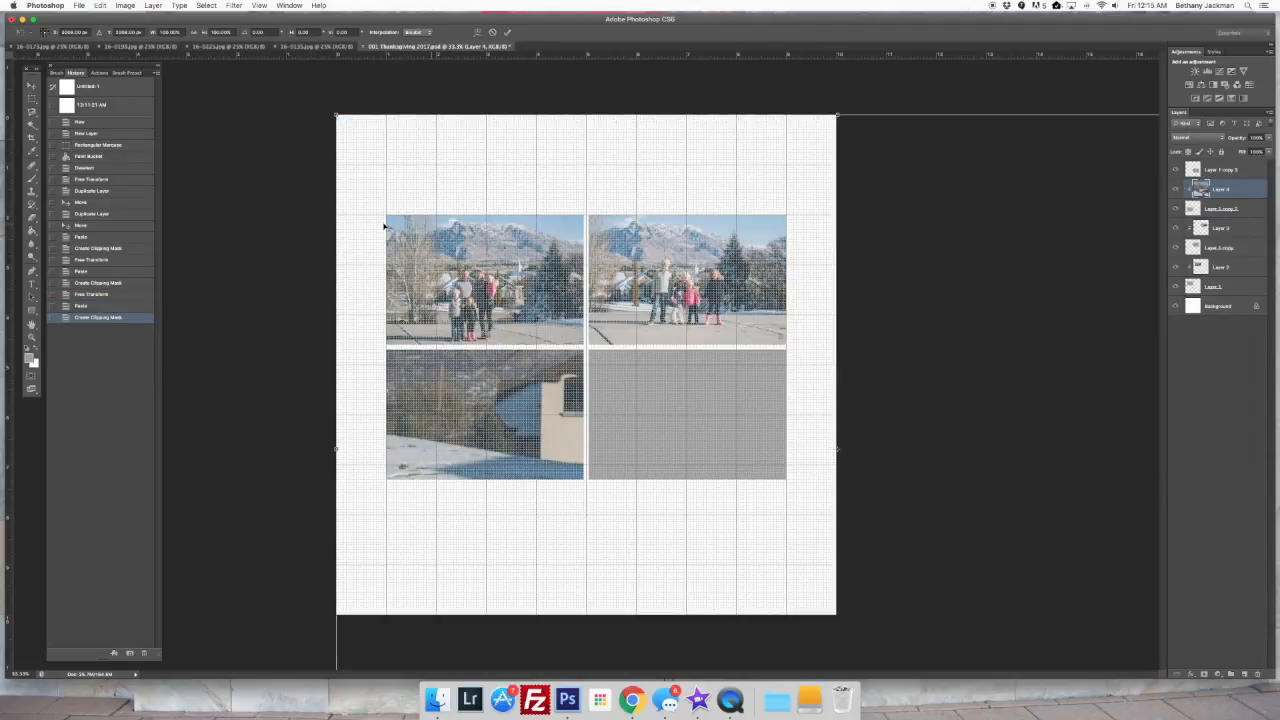
pyautogui.moveTo(337, 115); pyautogui.dragTo(720, 398)
pyautogui.moveTo(814, 417); pyautogui.dragTo(448, 372)
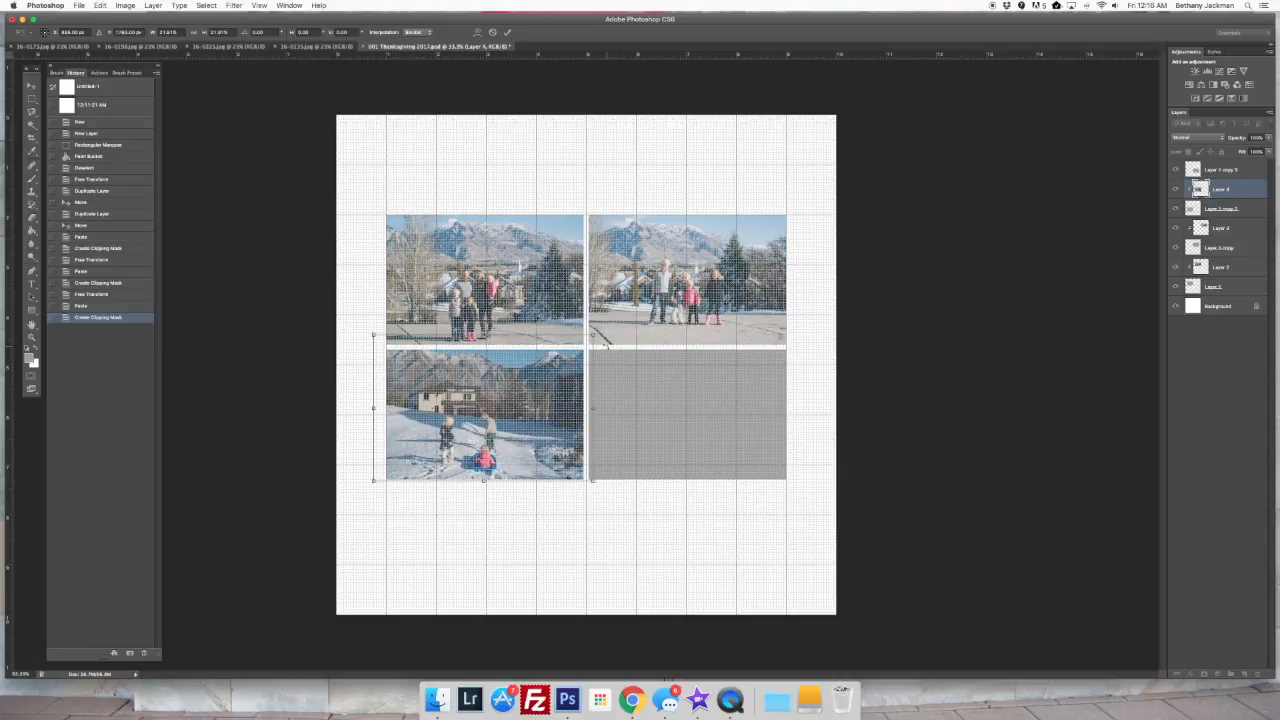
pyautogui.moveTo(592, 335); pyautogui.dragTo(585, 340)
pyautogui.moveTo(374, 341); pyautogui.dragTo(382, 349)
pyautogui.press('Return')
# Copy the entire photo of the child in the pink coat walking alone across the snow
pyautogui.click(229, 47)
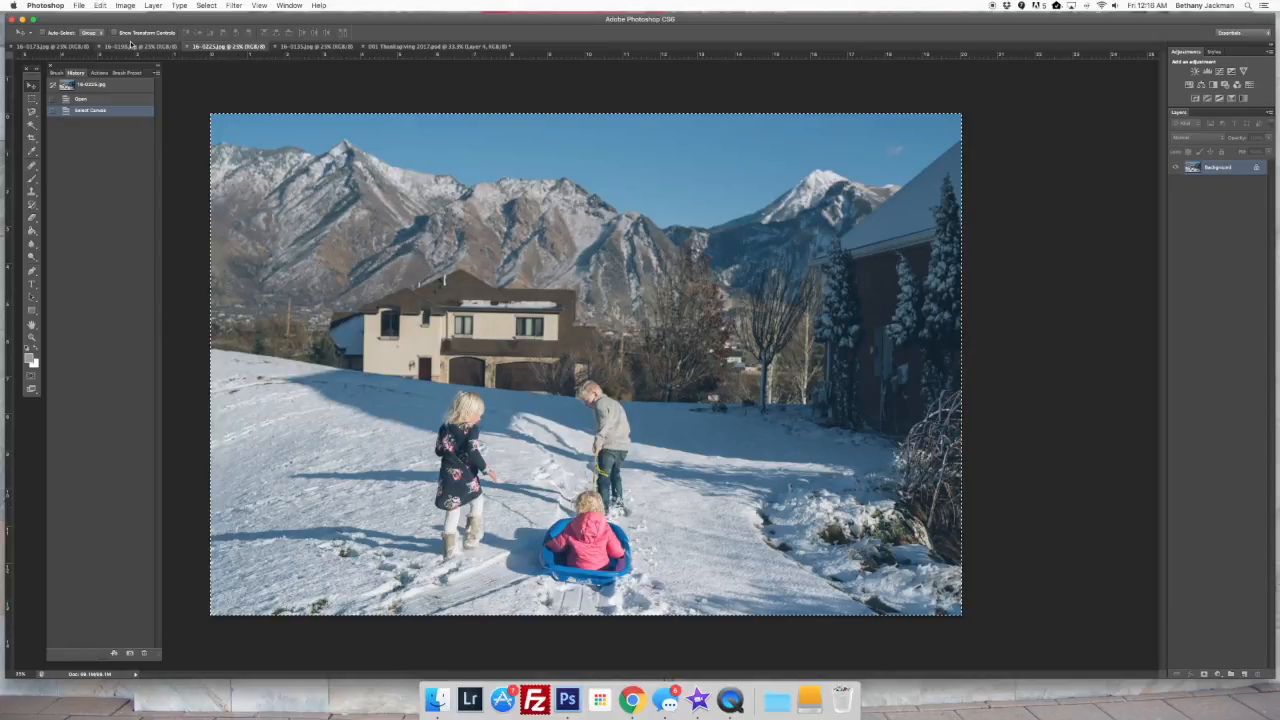
pyautogui.click(140, 47)
pyautogui.press('super+a')
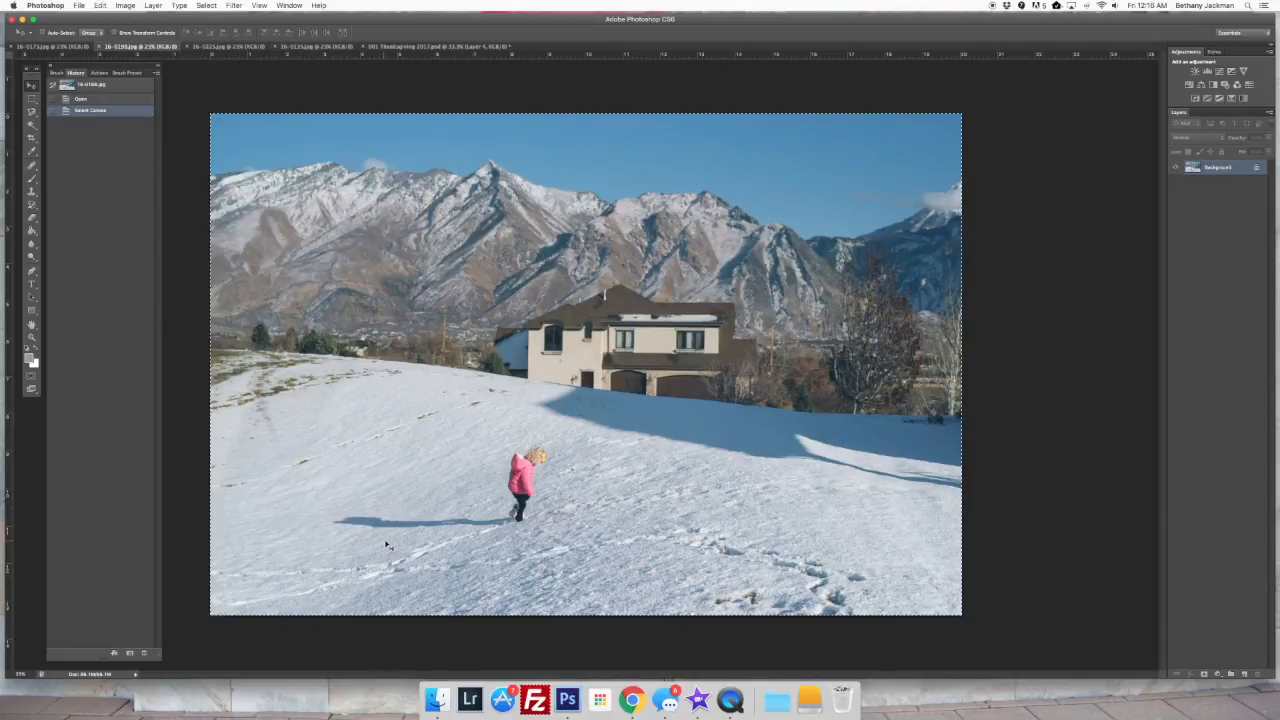
# Paste the photo of the child in the snow above Layer 1 copy 3 and clip it to the lower-right grey frame
pyautogui.click(430, 46)
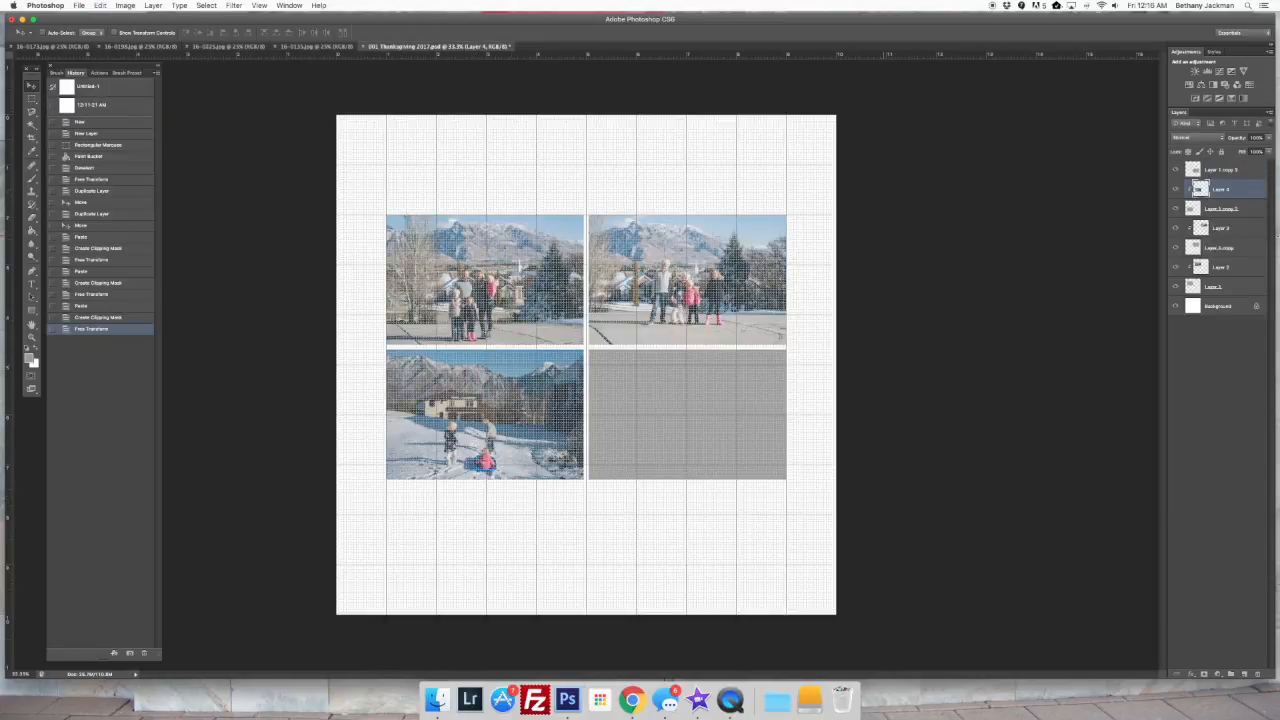
pyautogui.click(1238, 172)
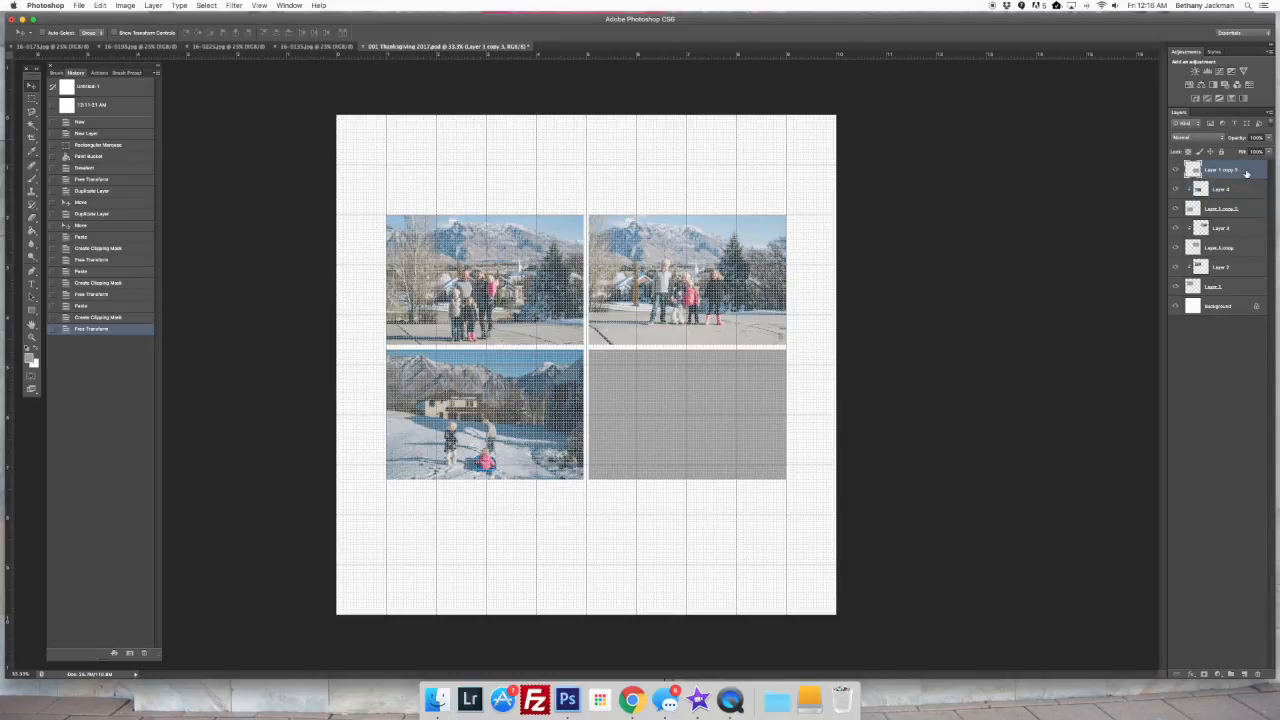
pyautogui.press('super+v')
pyautogui.press('super+t')
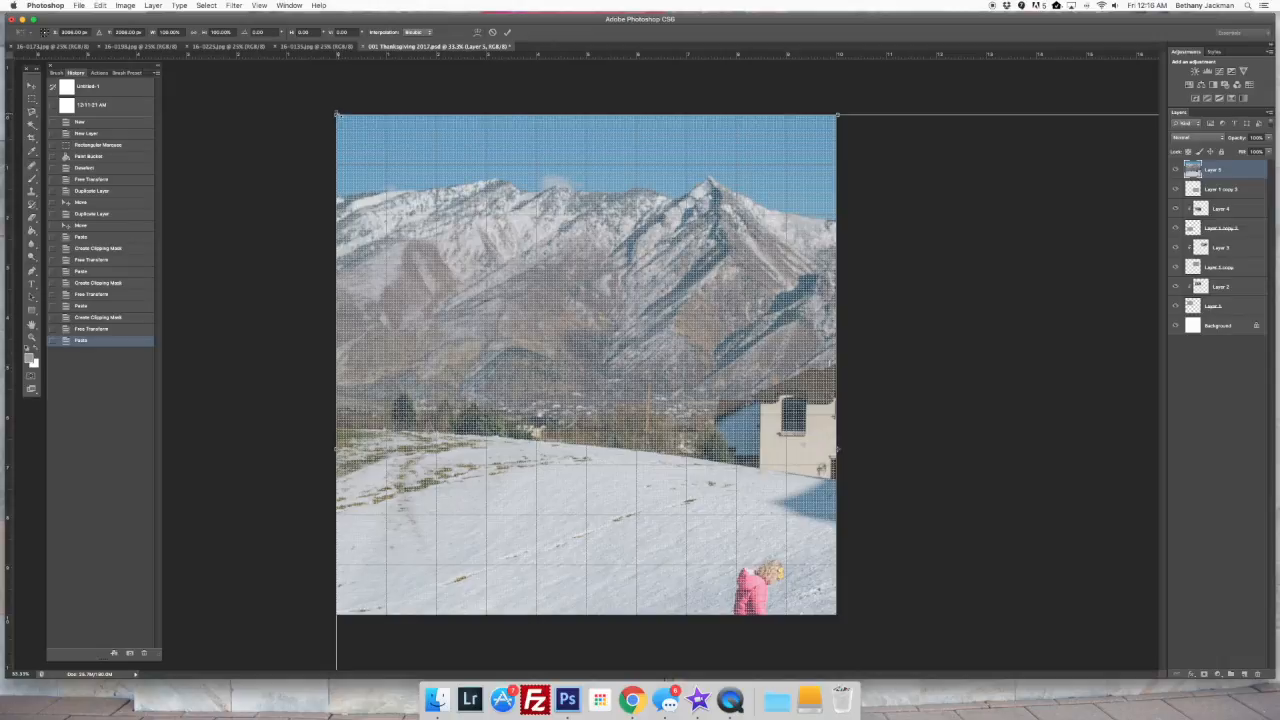
pyautogui.press('Return')
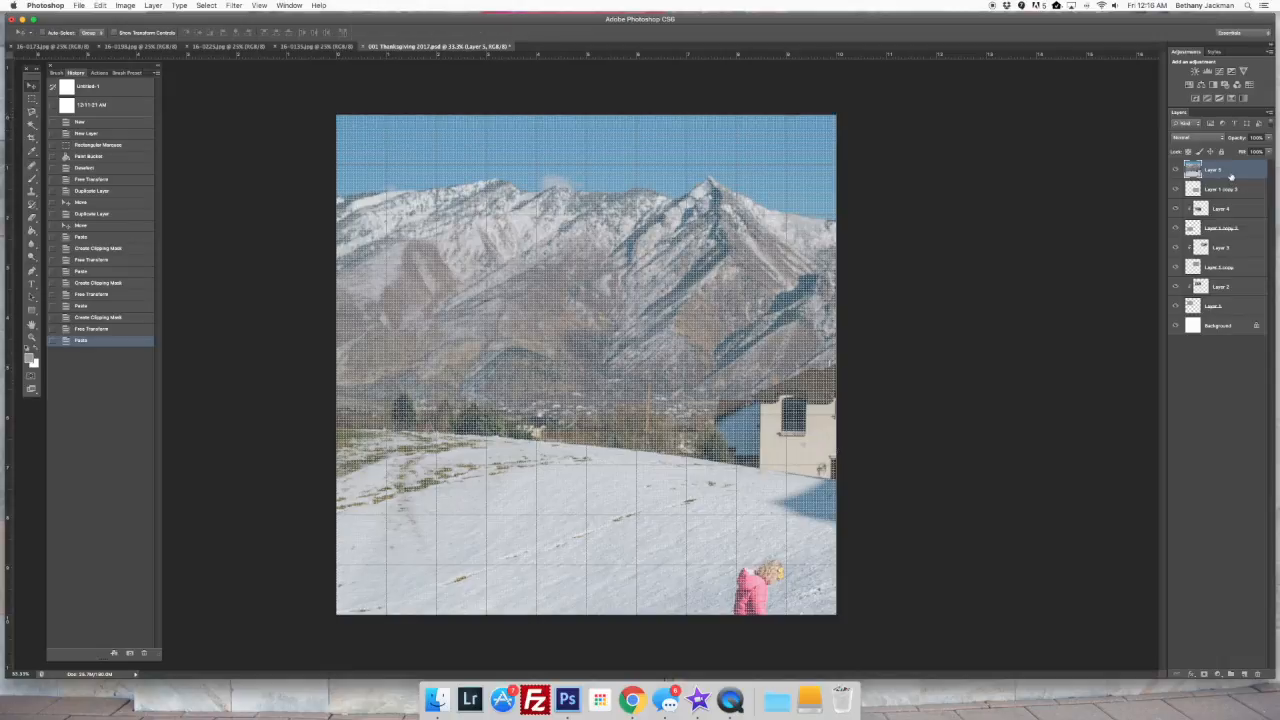
pyautogui.rightClick(1231, 176)
pyautogui.click(1185, 282)
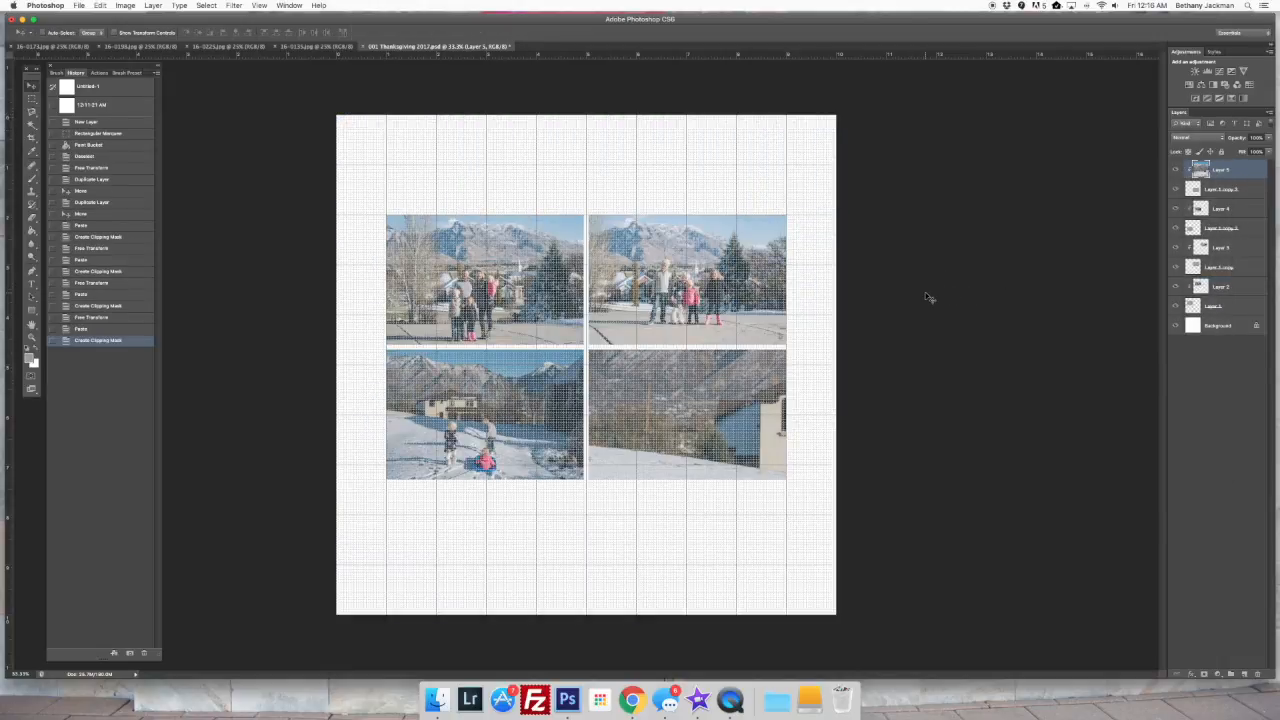
# Scale and move the photo of the child in the snow to fit the lower-right frame, and hide the grid
pyautogui.press('super+t')
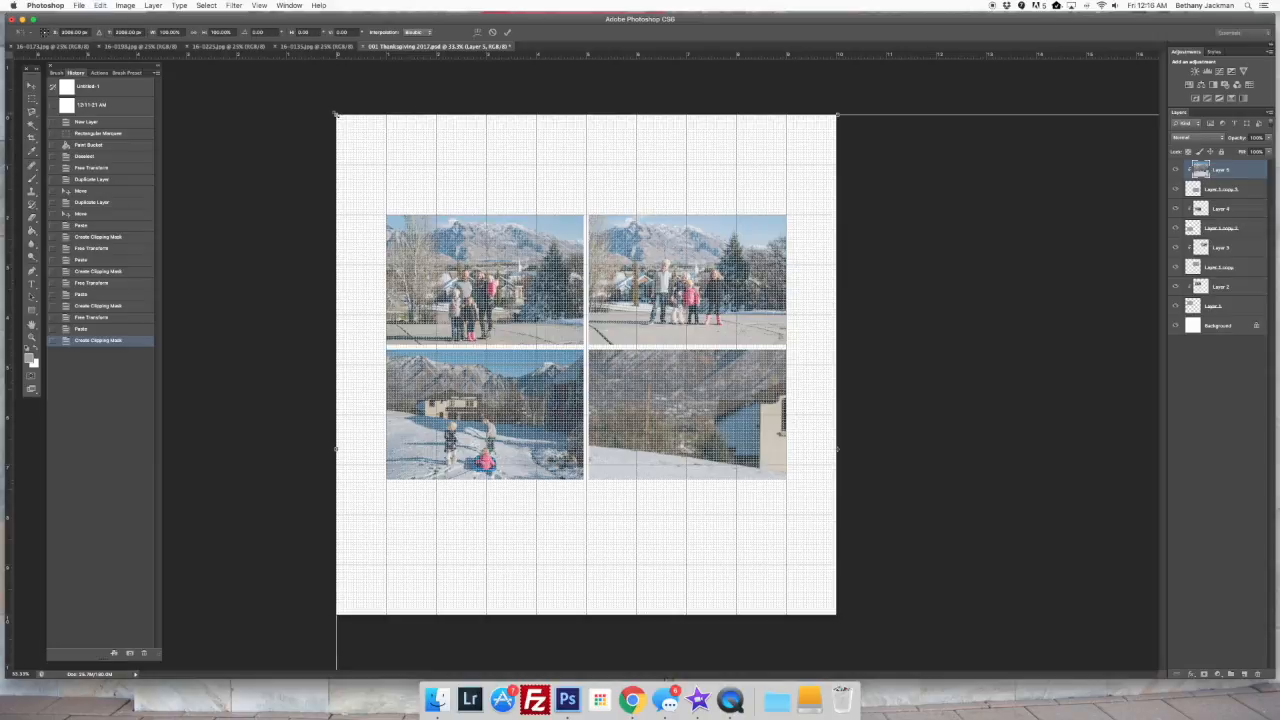
pyautogui.moveTo(366, 151); pyautogui.dragTo(426, 226)
pyautogui.moveTo(384, 162); pyautogui.dragTo(645, 385)
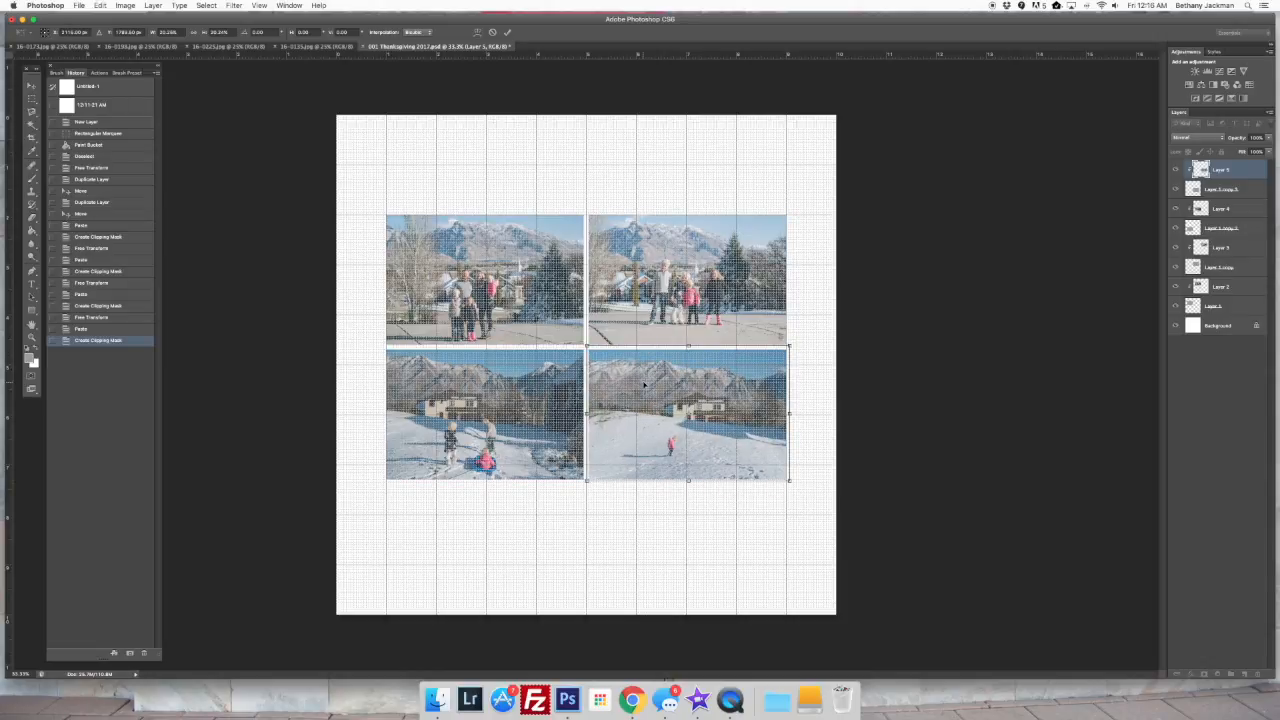
pyautogui.press('Down')
pyautogui.press('Down')
pyautogui.press('Down')
pyautogui.press('Down')
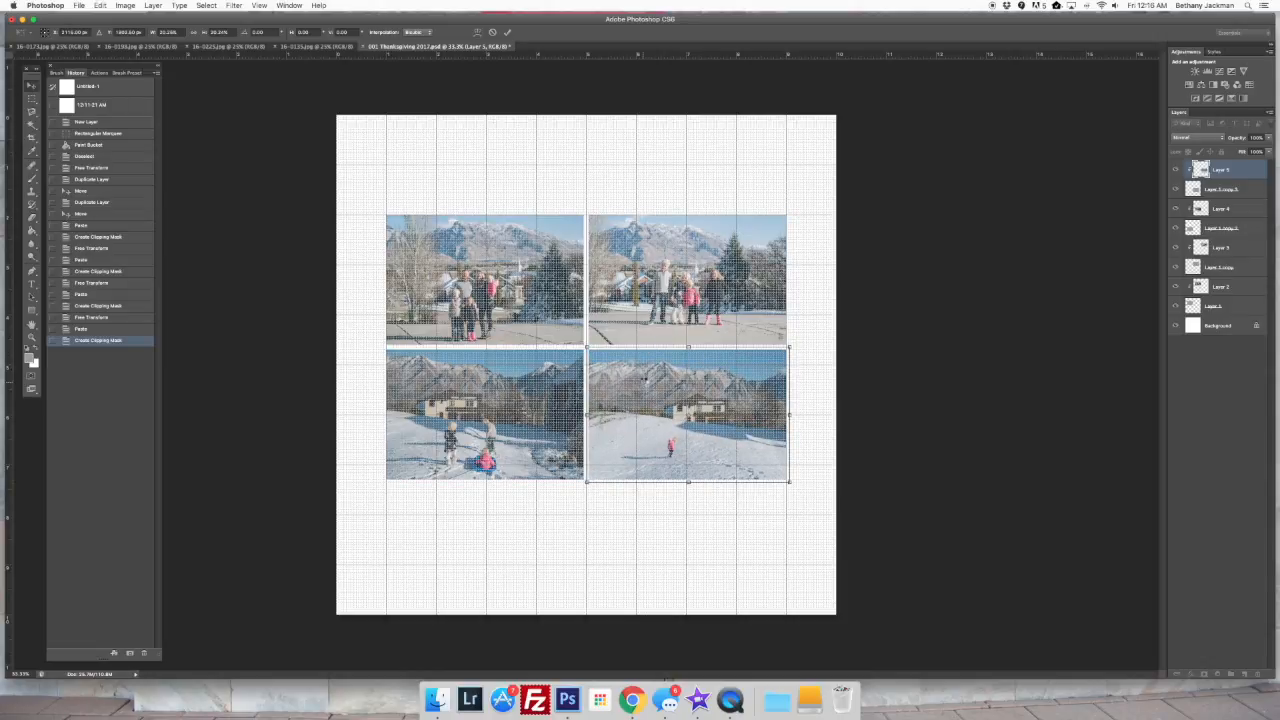
pyautogui.press('Return')
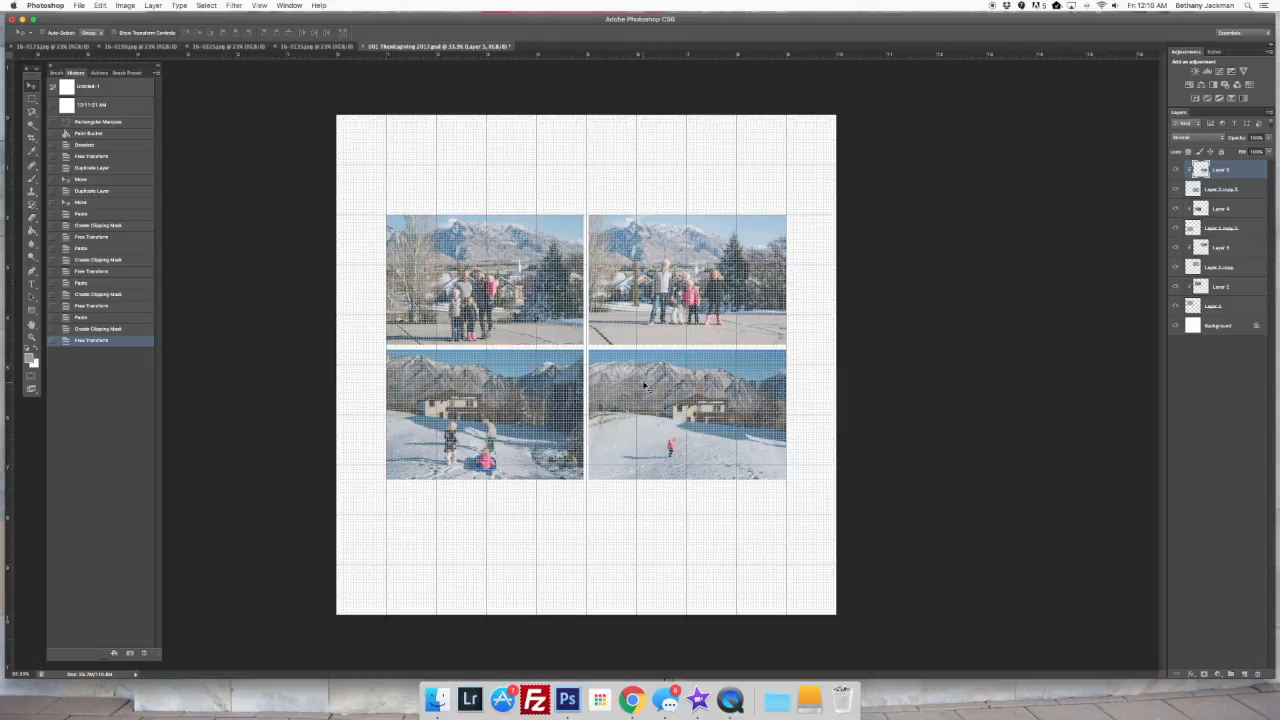
pyautogui.press('super+apostrophe')
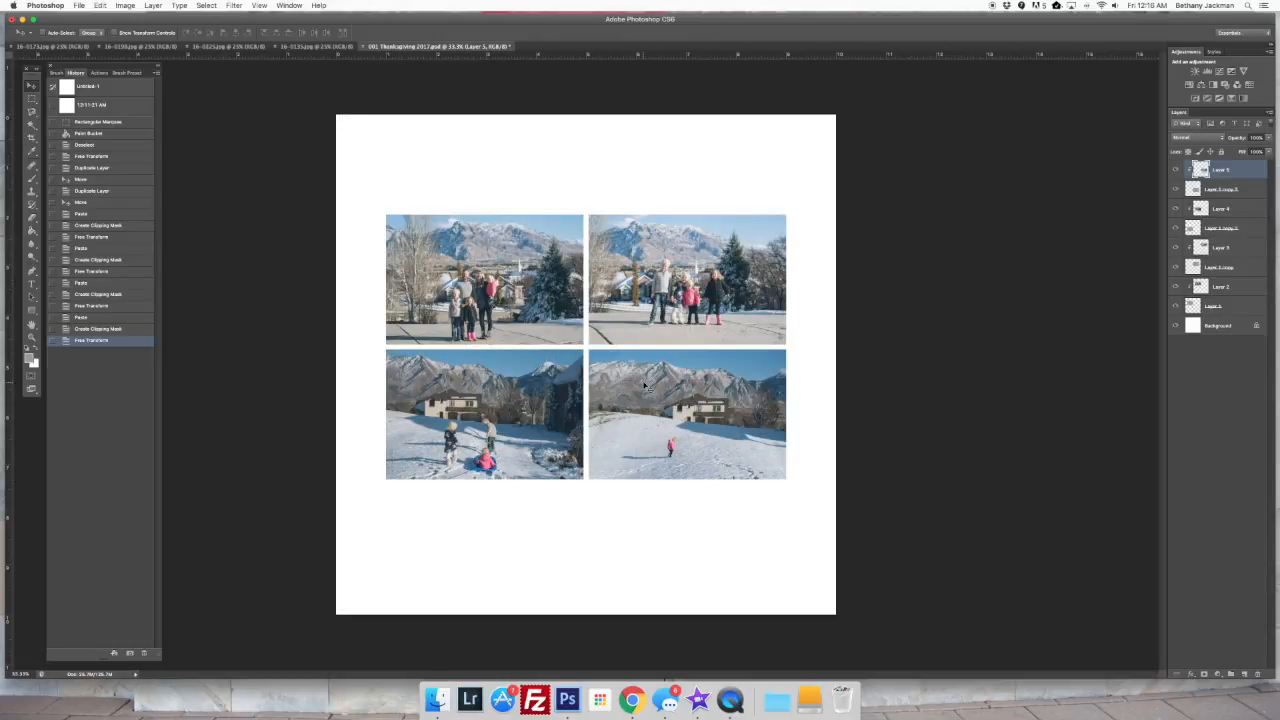
pyautogui.press('super+apostrophe')
pyautogui.press('super+apostrophe')
# Add a new layer and set the Type tool to the Learning Curve font at 48 pt in black (000000)
pyautogui.click(1245, 676)
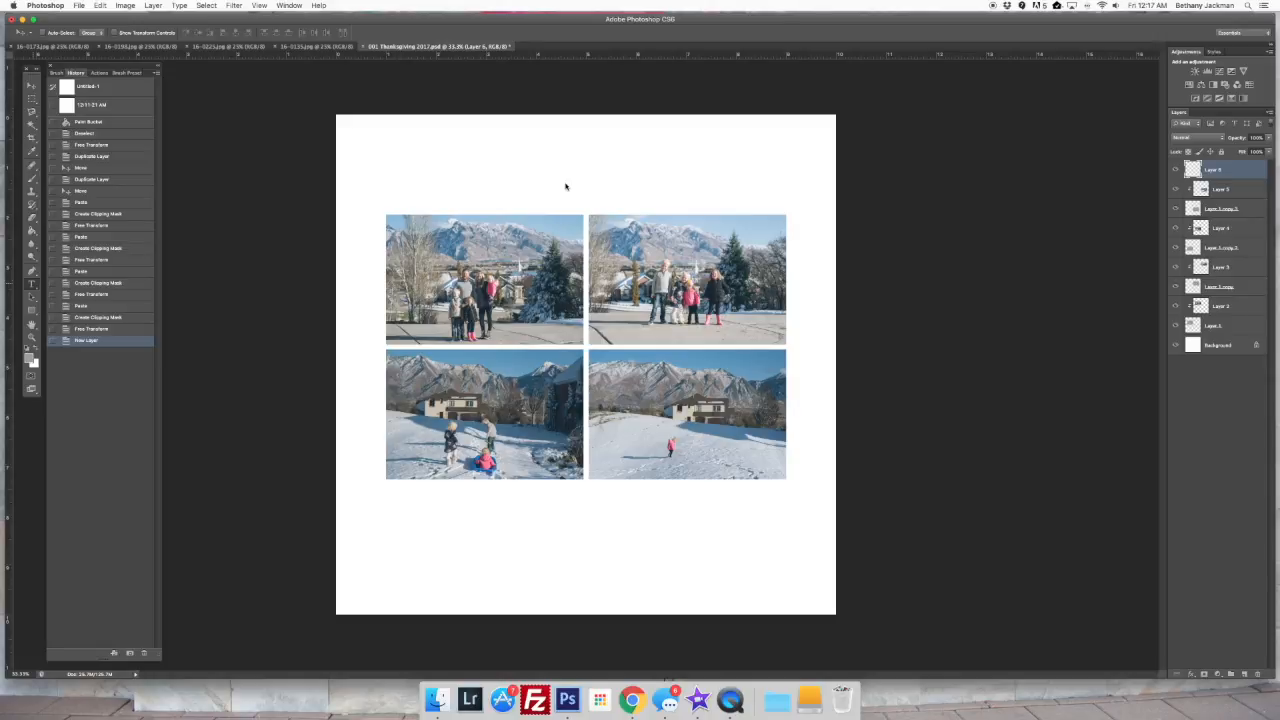
pyautogui.press('t')
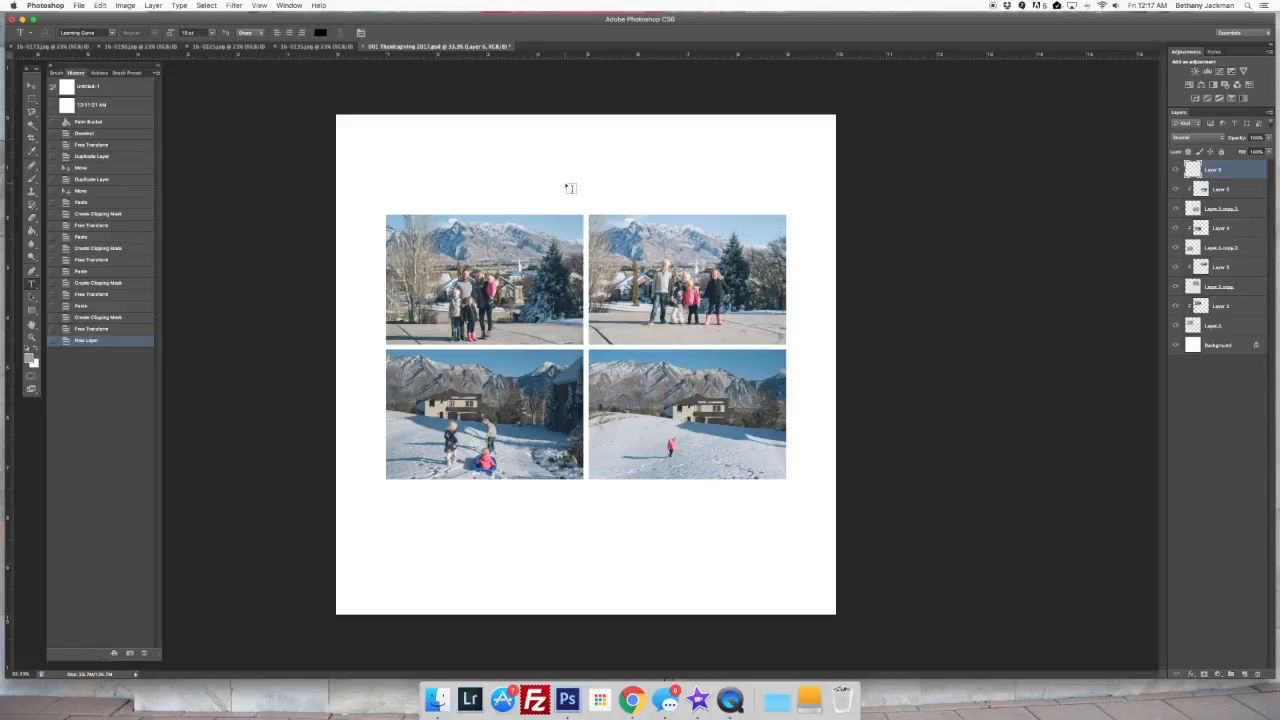
pyautogui.click(112, 32)
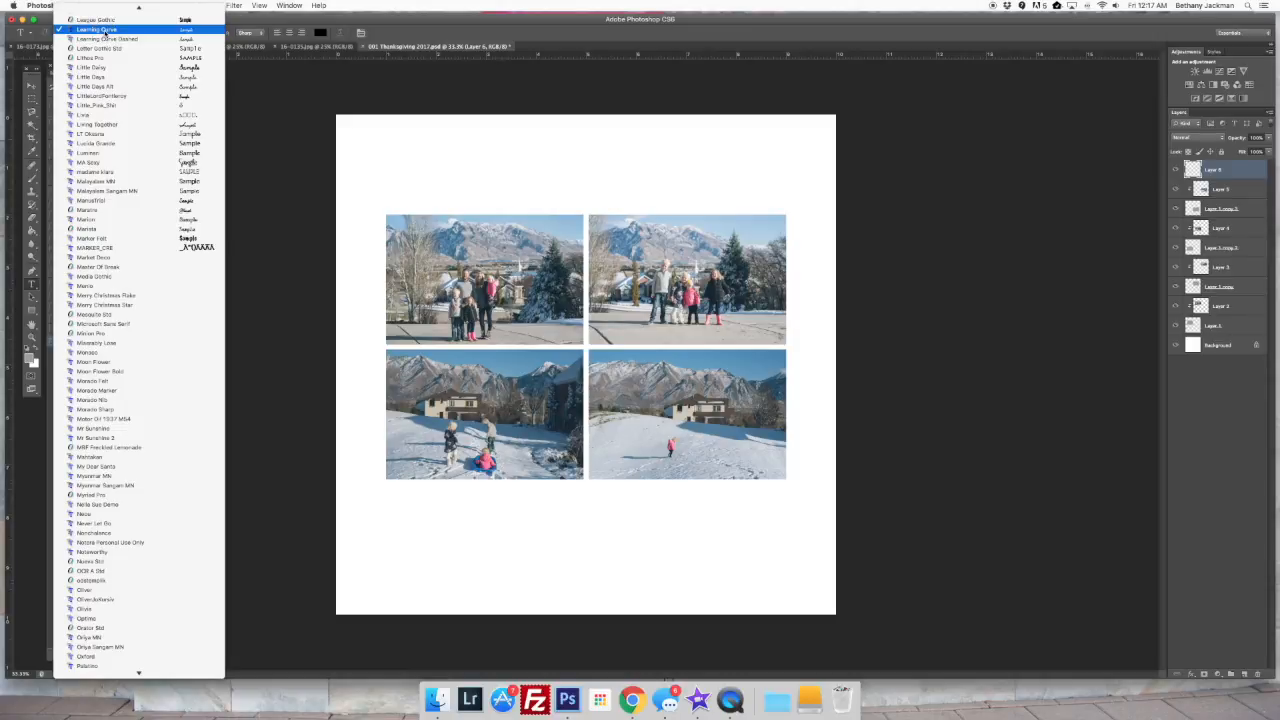
pyautogui.click(182, 33)
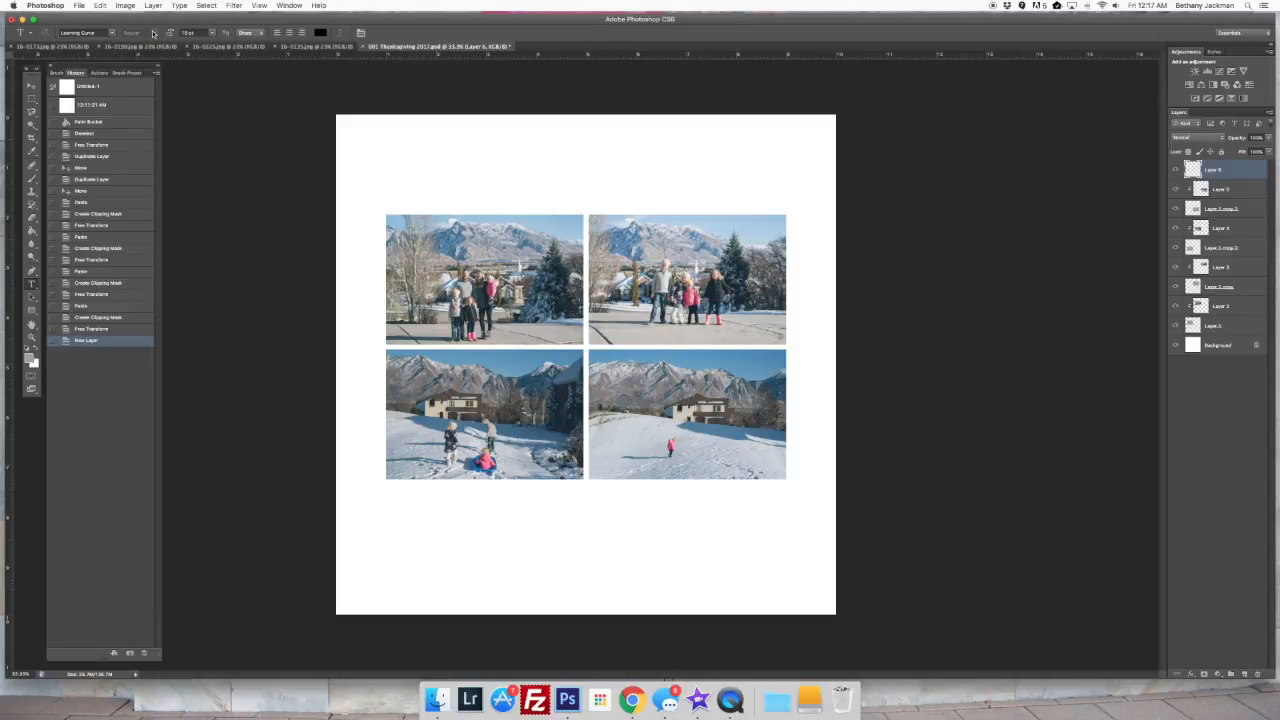
pyautogui.click(213, 34)
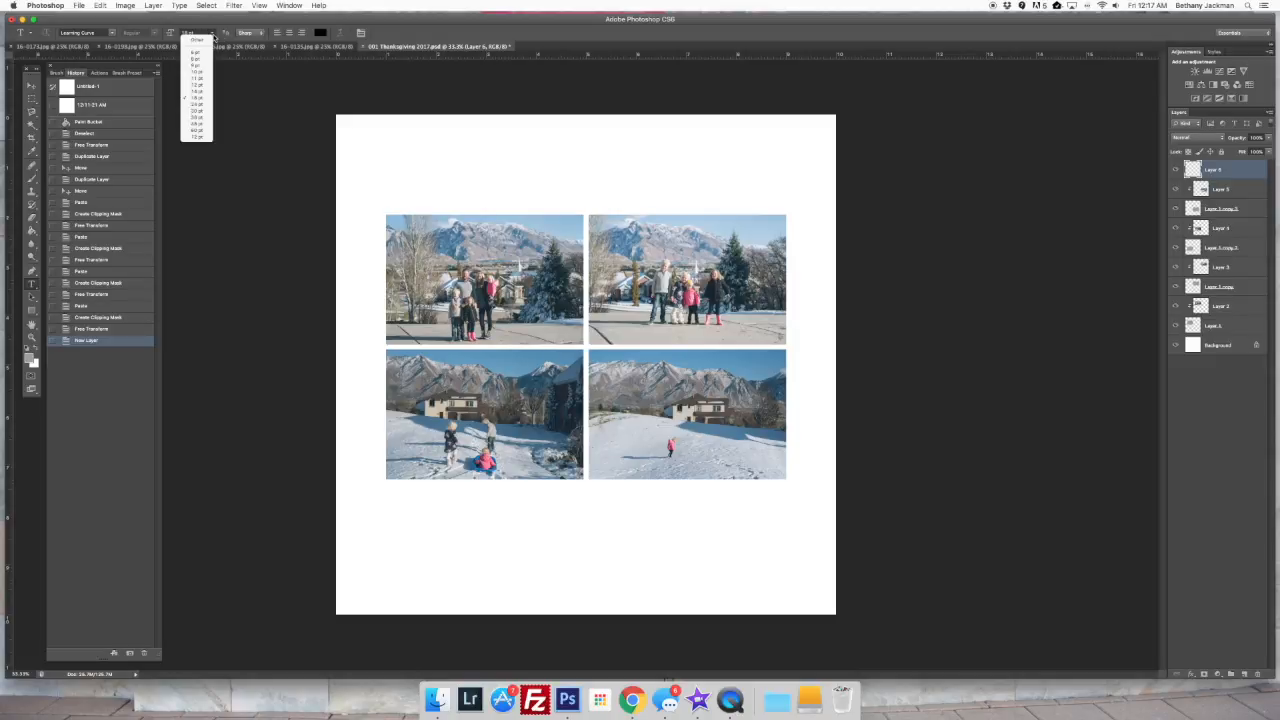
pyautogui.click(200, 122)
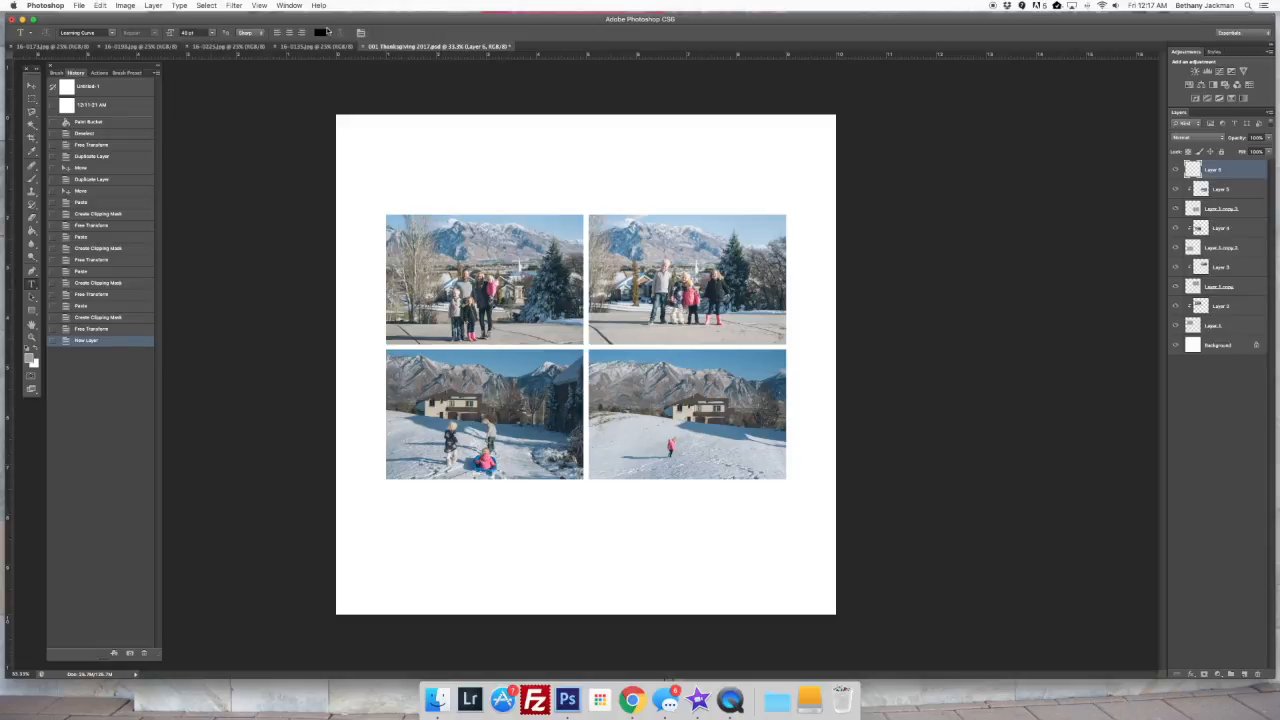
pyautogui.click(322, 34)
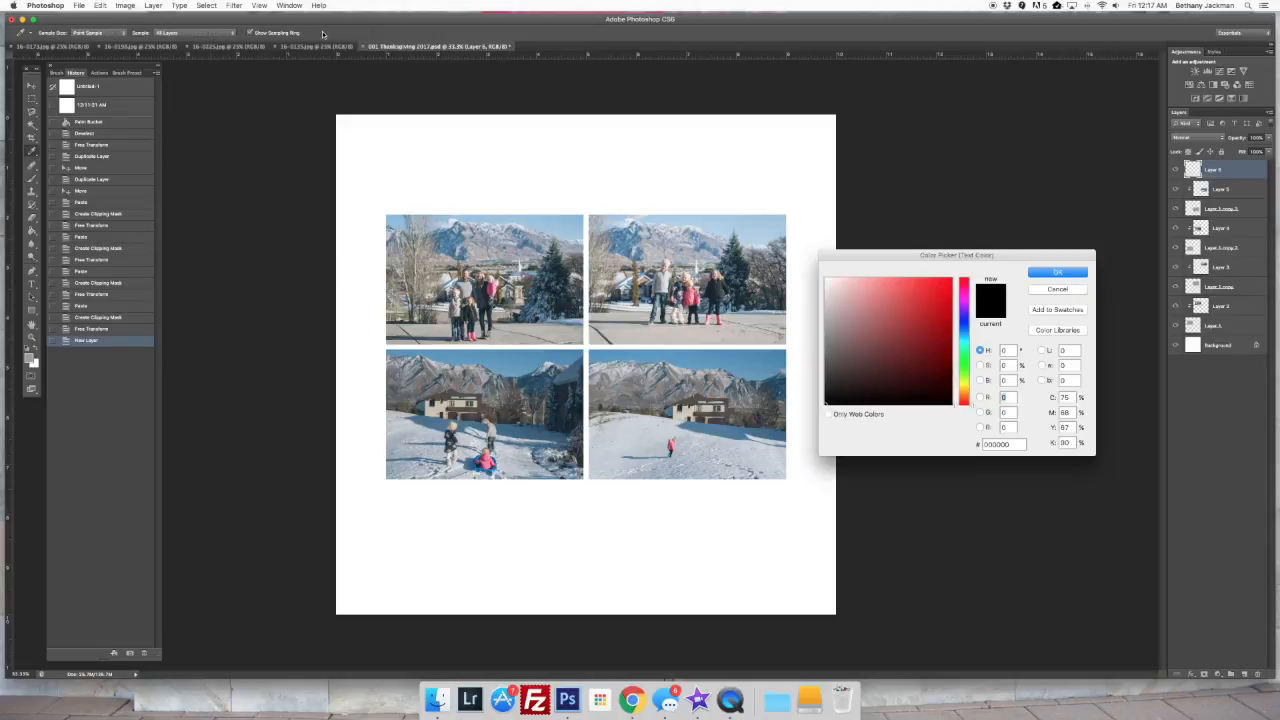
pyautogui.click(1057, 272)
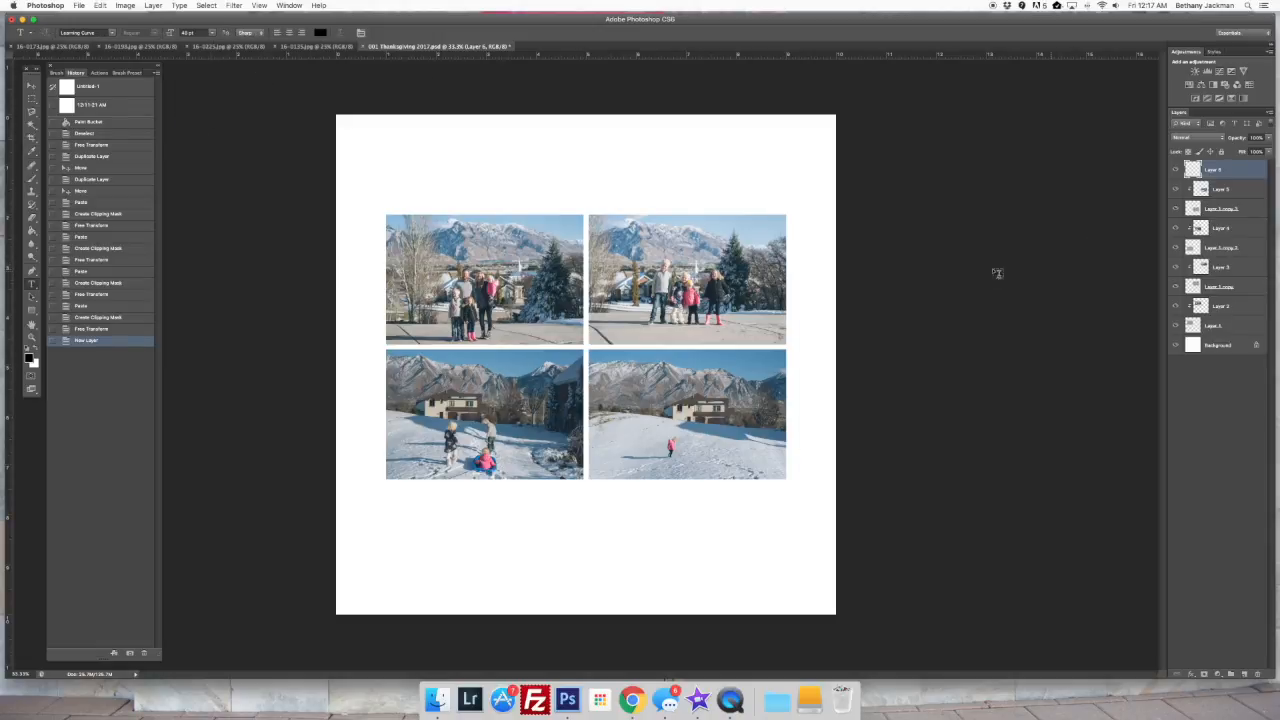
# Add the title text "Thanksgiving in Utah" in the white space above the photos
pyautogui.click(571, 178)
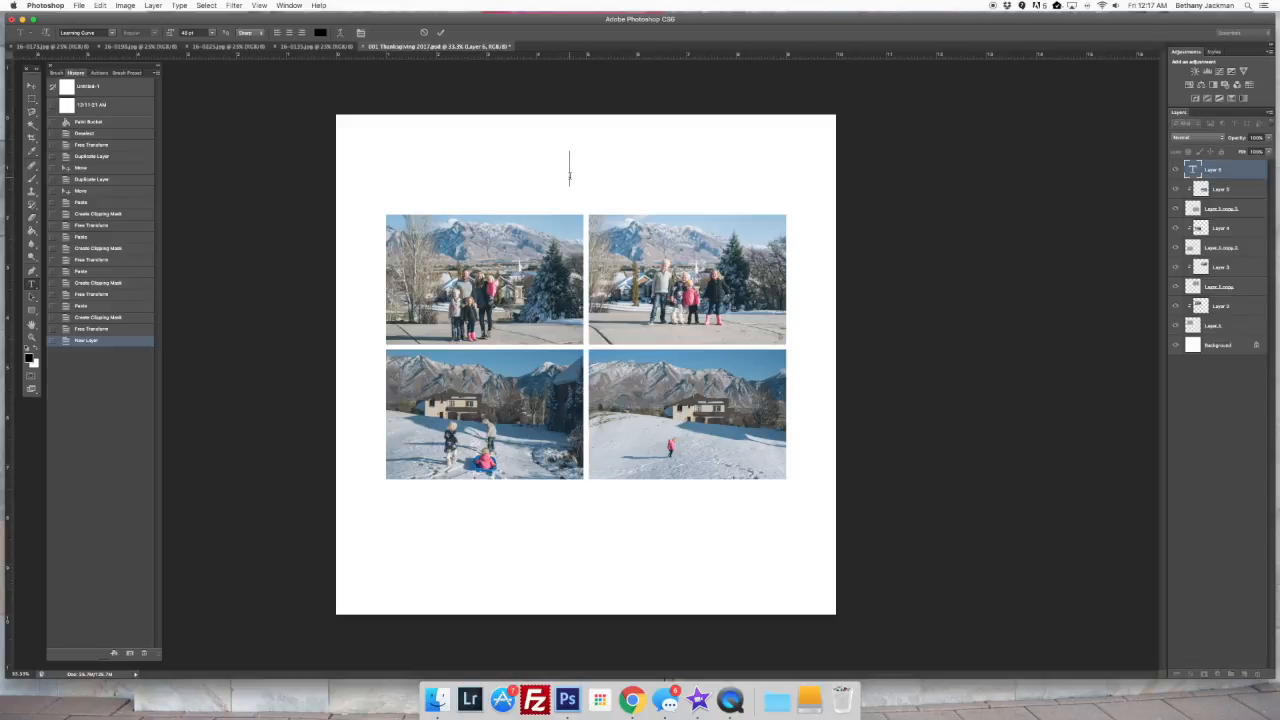
pyautogui.write('Thanks giving in Utah')
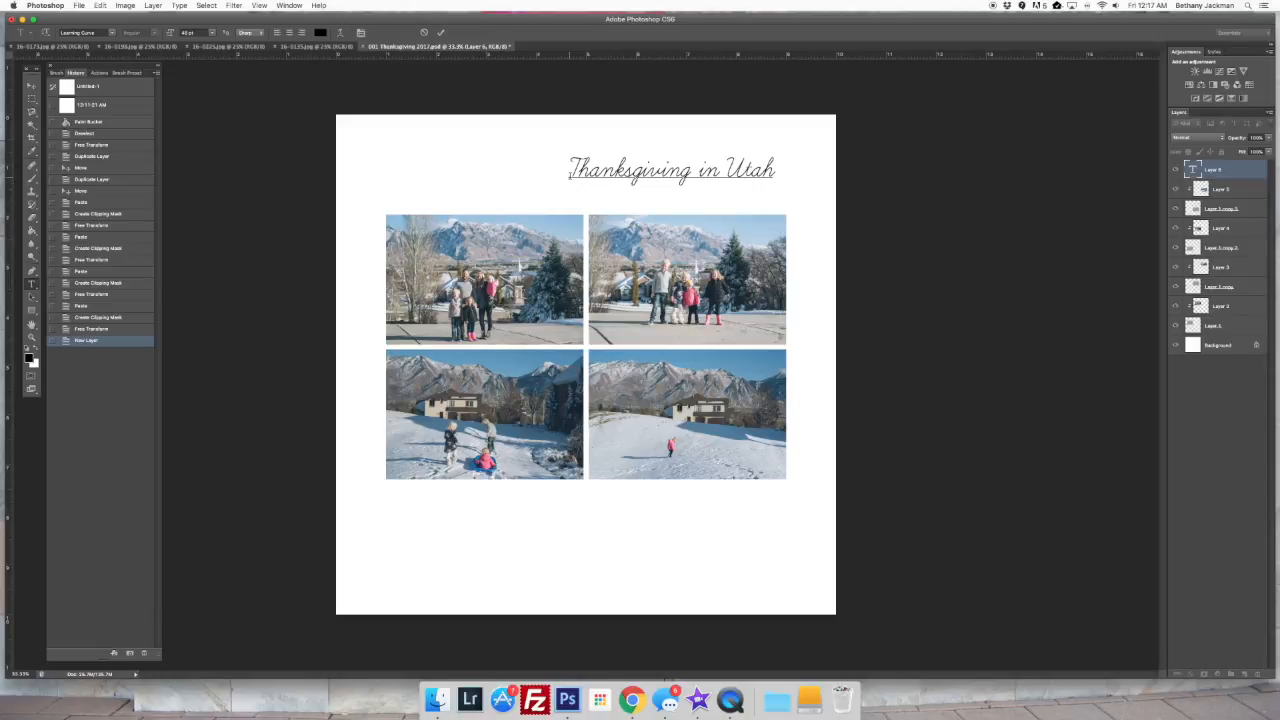
pyautogui.click(440, 34)
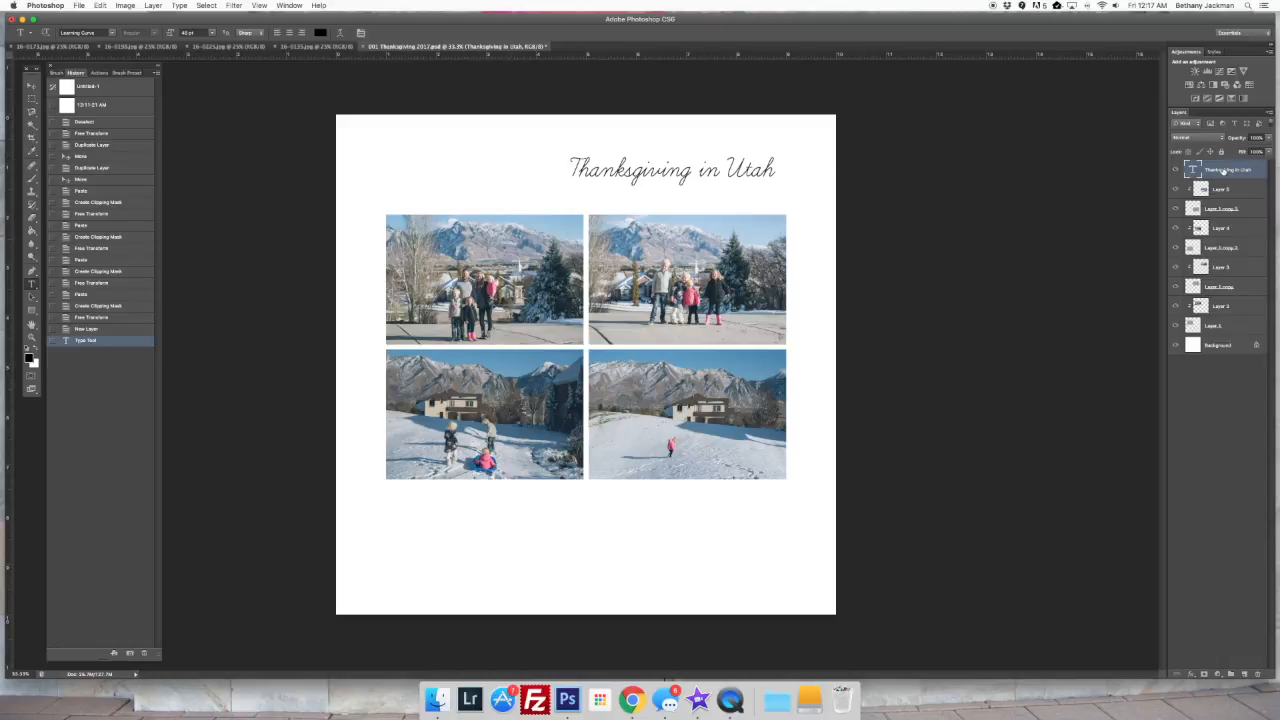
# Align the title's horizontal center with the Background layer
pyautogui.keyDown('super'); pyautogui.click(1217, 345); pyautogui.keyUp('super')
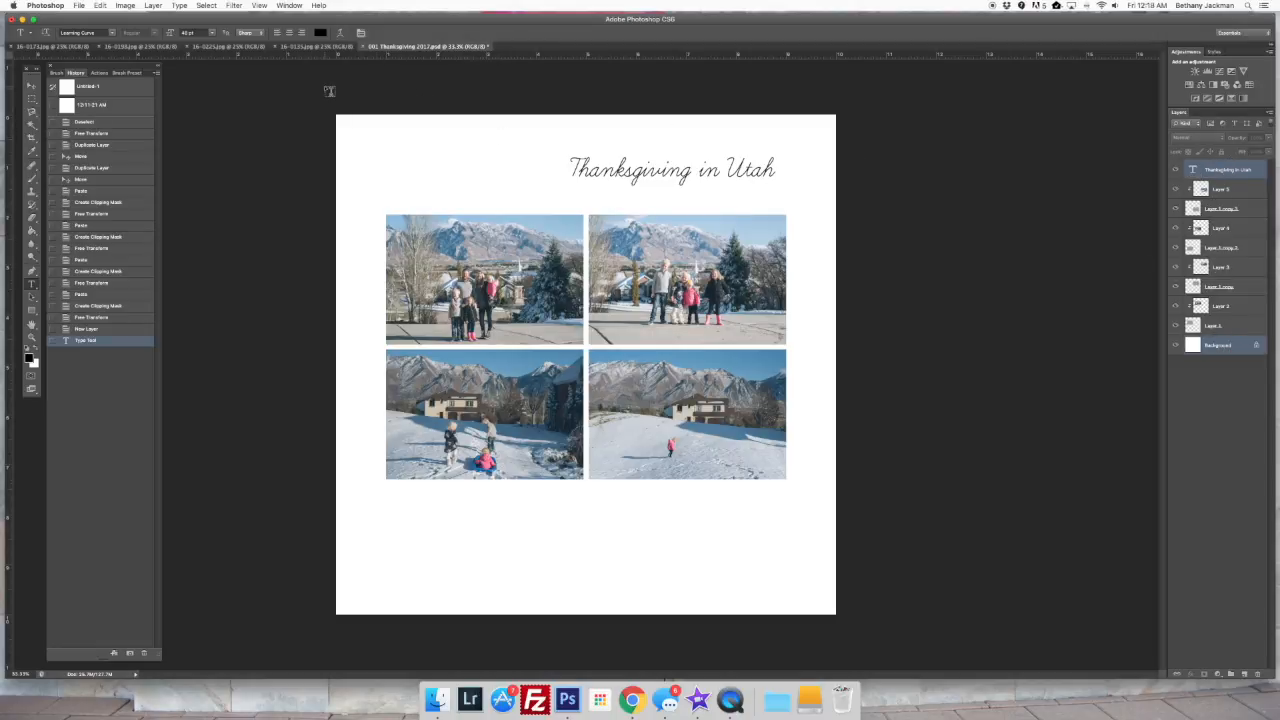
pyautogui.press('v')
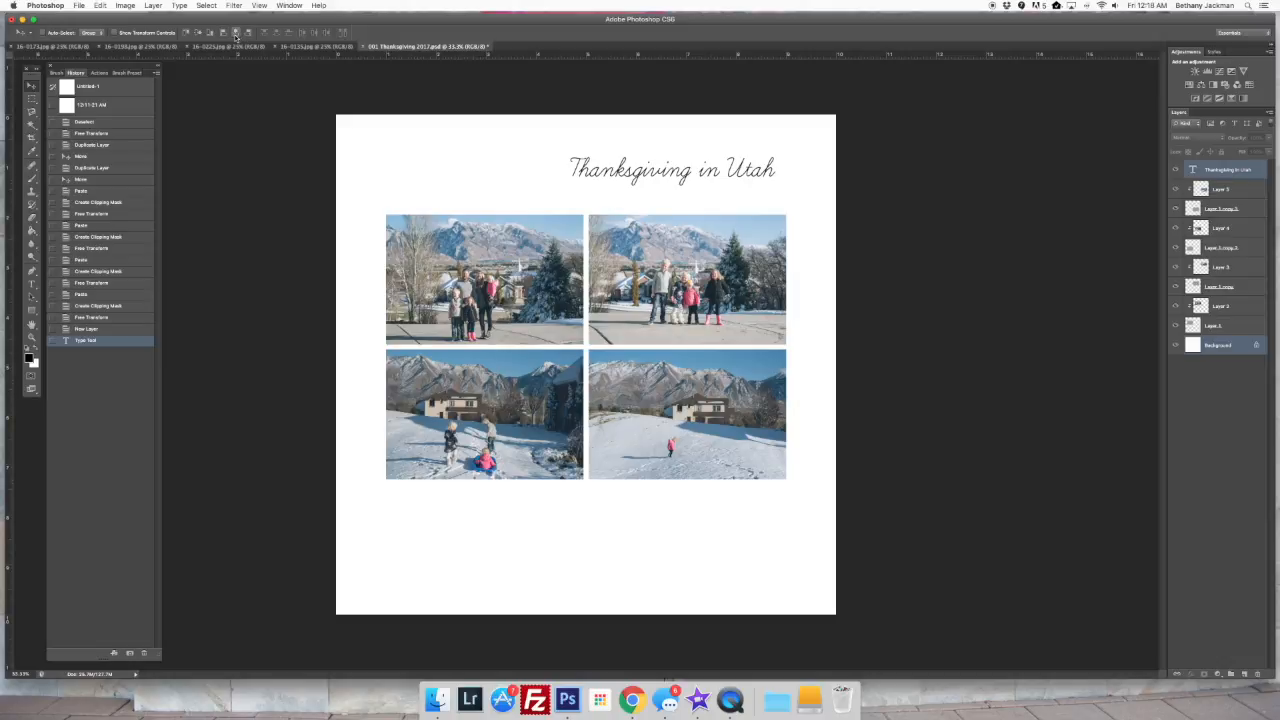
pyautogui.click(236, 33)
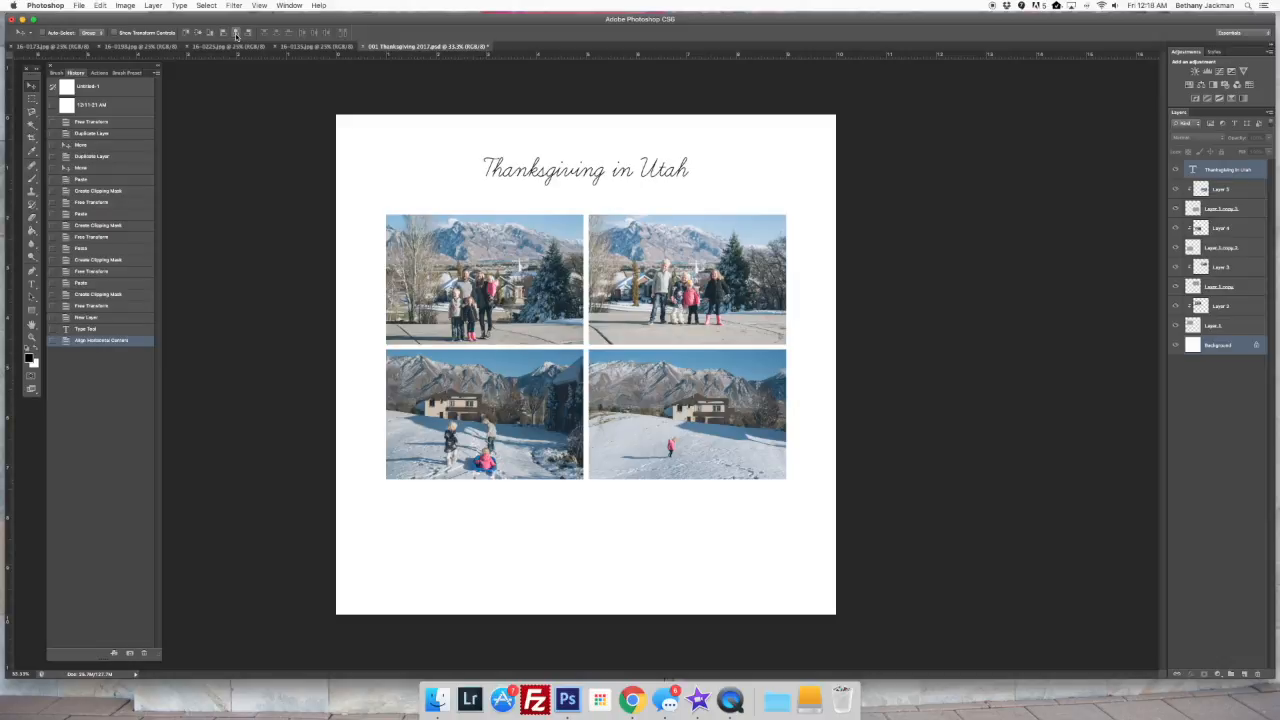
# Nudge only the title layer down until it sits just above the upper photos
pyautogui.click(1230, 171)
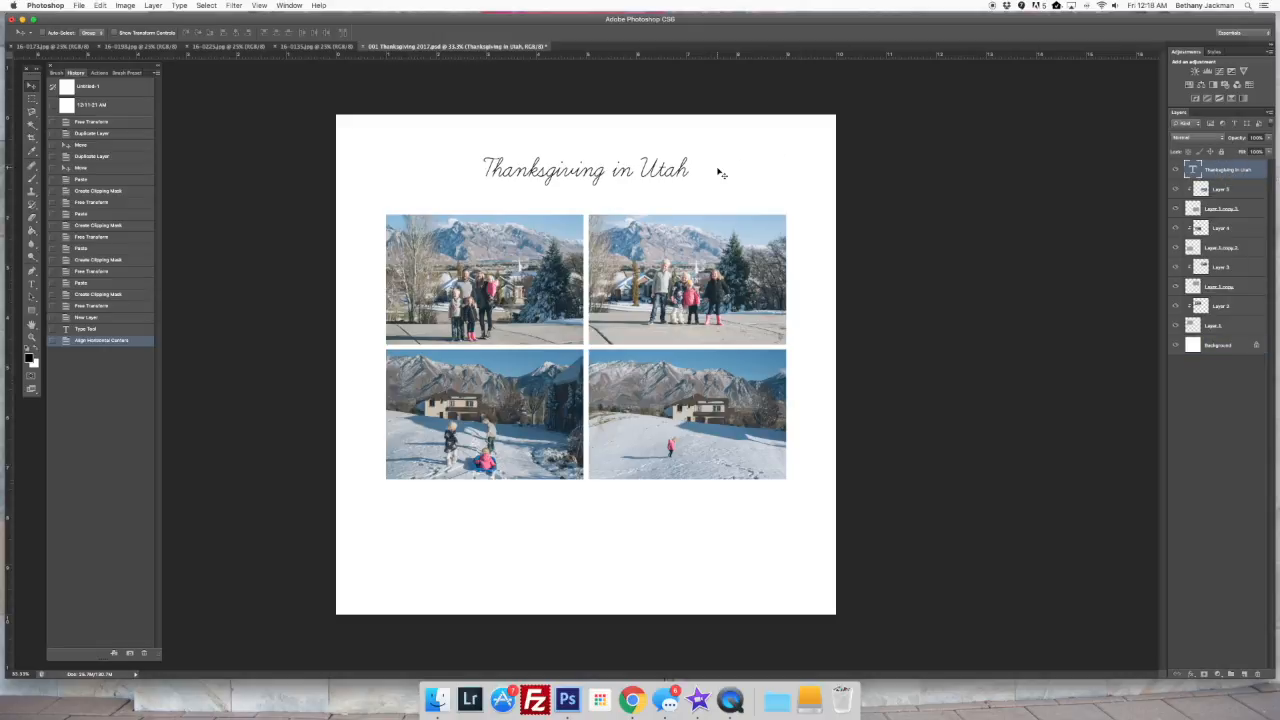
pyautogui.press('Down')
pyautogui.press('Down')
pyautogui.press('Down')
pyautogui.press('Down')
pyautogui.press('Down')
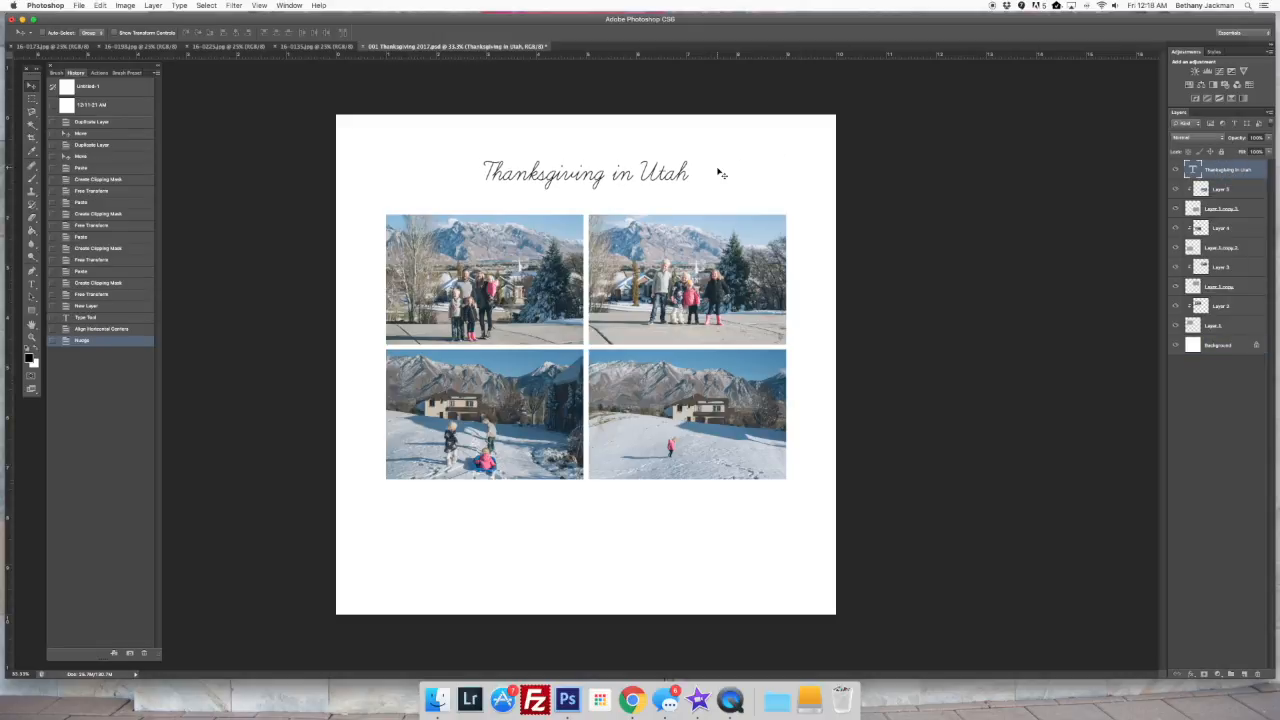
pyautogui.press('Down')
pyautogui.press('Down')
pyautogui.press('Down')
pyautogui.press('Down')
pyautogui.press('Down')
pyautogui.press('Down')
pyautogui.press('Down')
pyautogui.press('Down')
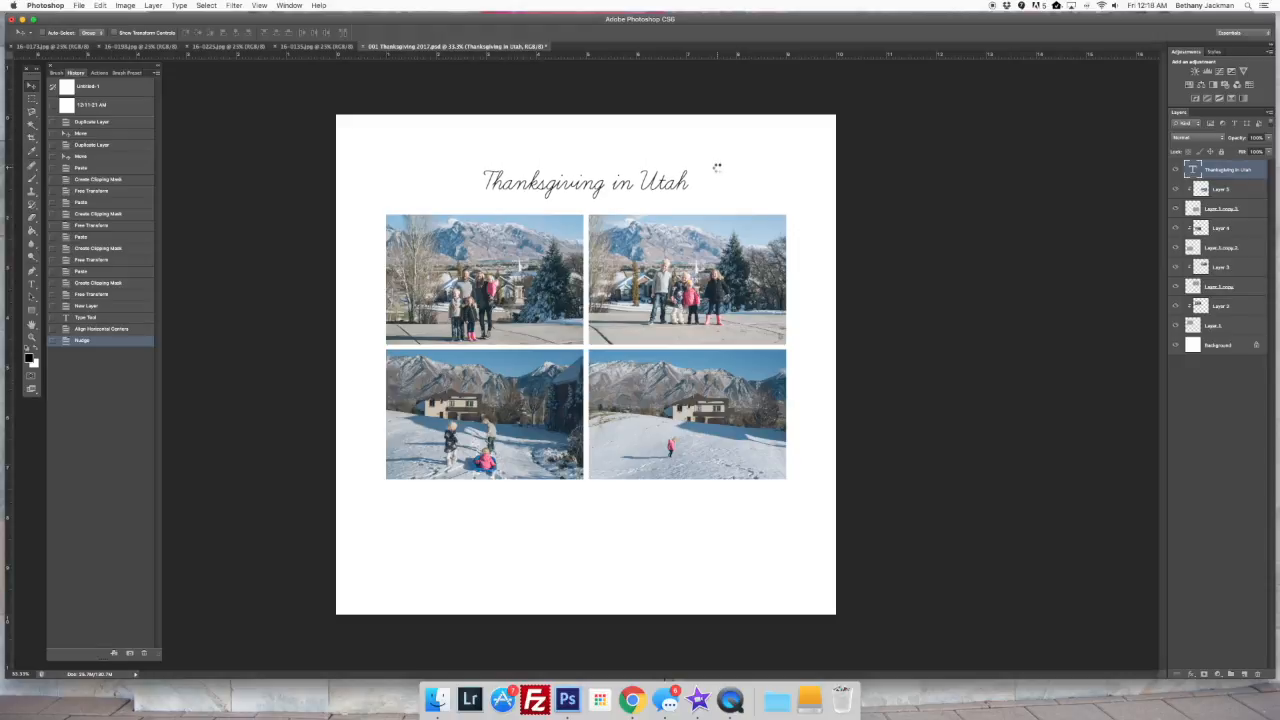
pyautogui.press('Down')
pyautogui.press('Down')
pyautogui.press('Down')
pyautogui.press('Down')
pyautogui.press('Down')
pyautogui.press('Down')
pyautogui.press('Down')
pyautogui.press('Down')
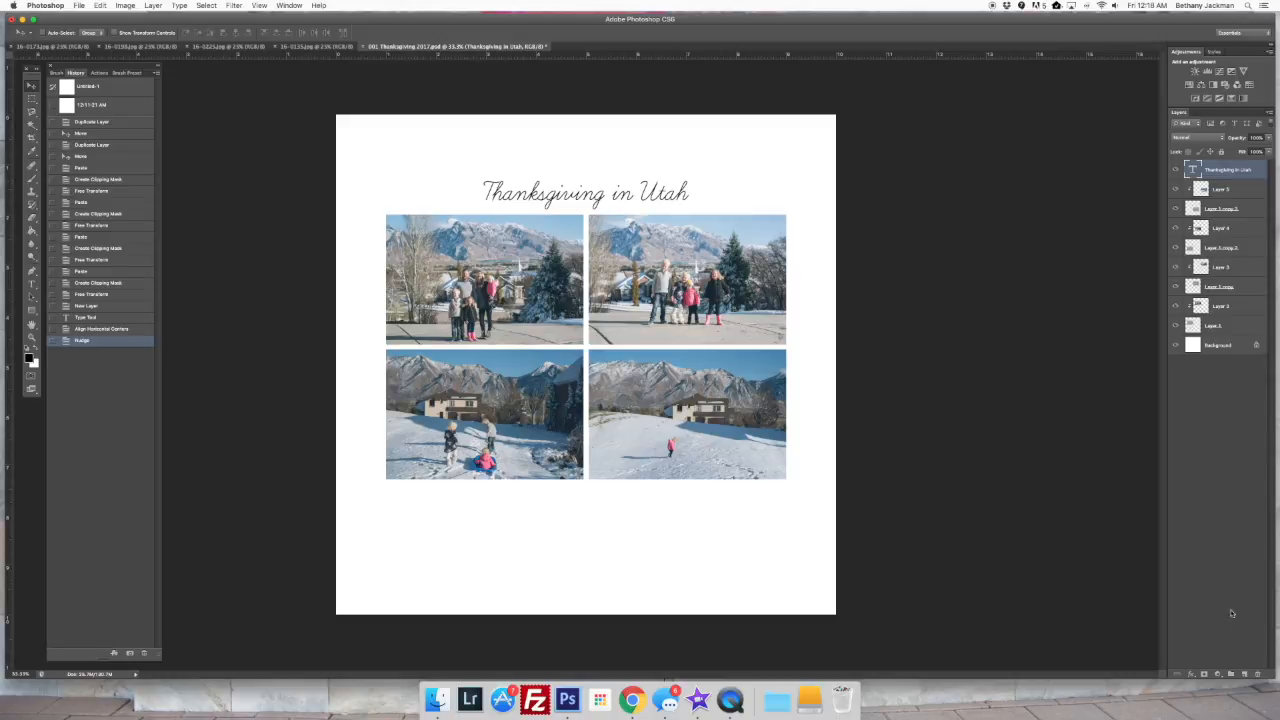
# On a new layer, draw a grid-aligned text box spanning the photo block's width below the lower photos and set its text to 18 pt
pyautogui.click(1245, 673)
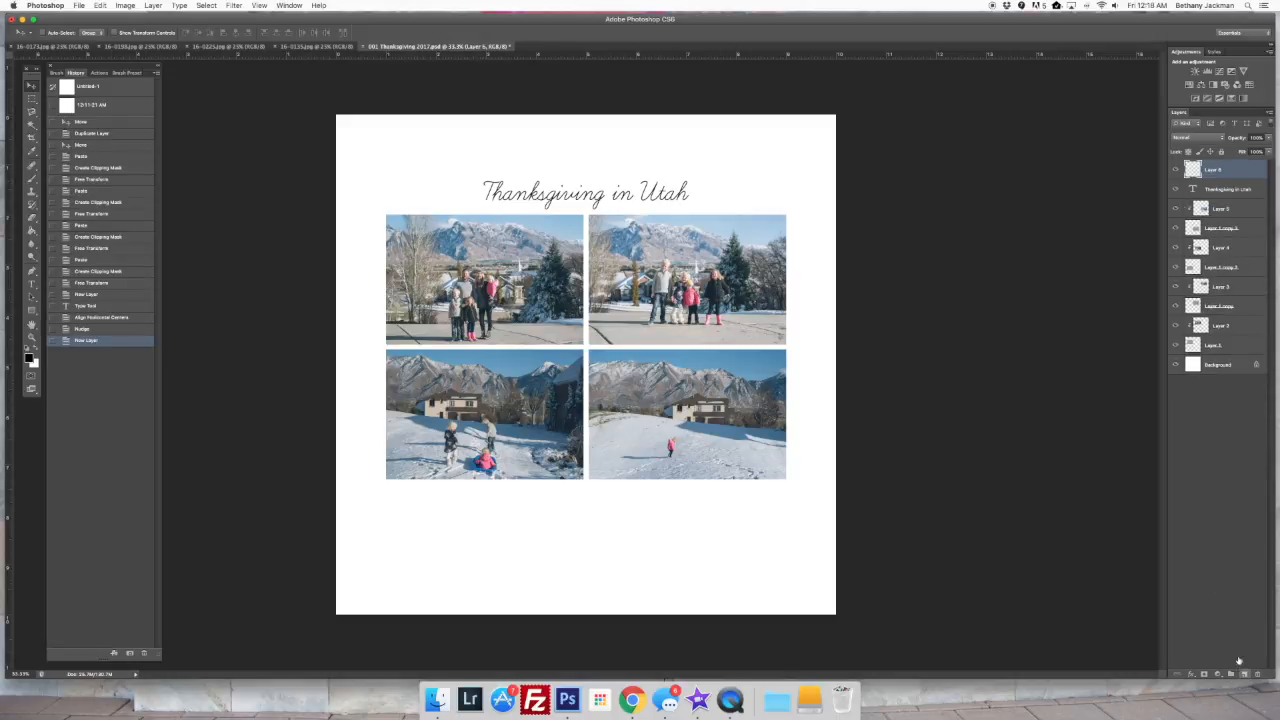
pyautogui.press('t')
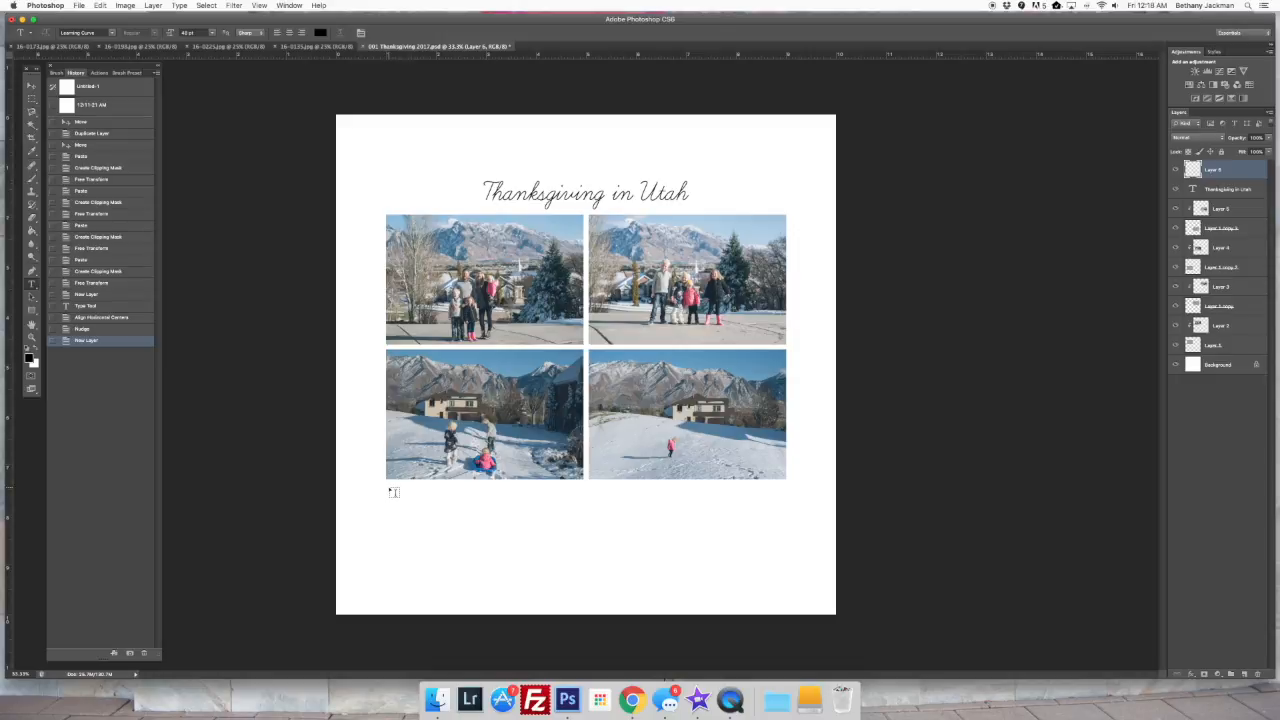
pyautogui.press('super+apostrophe')
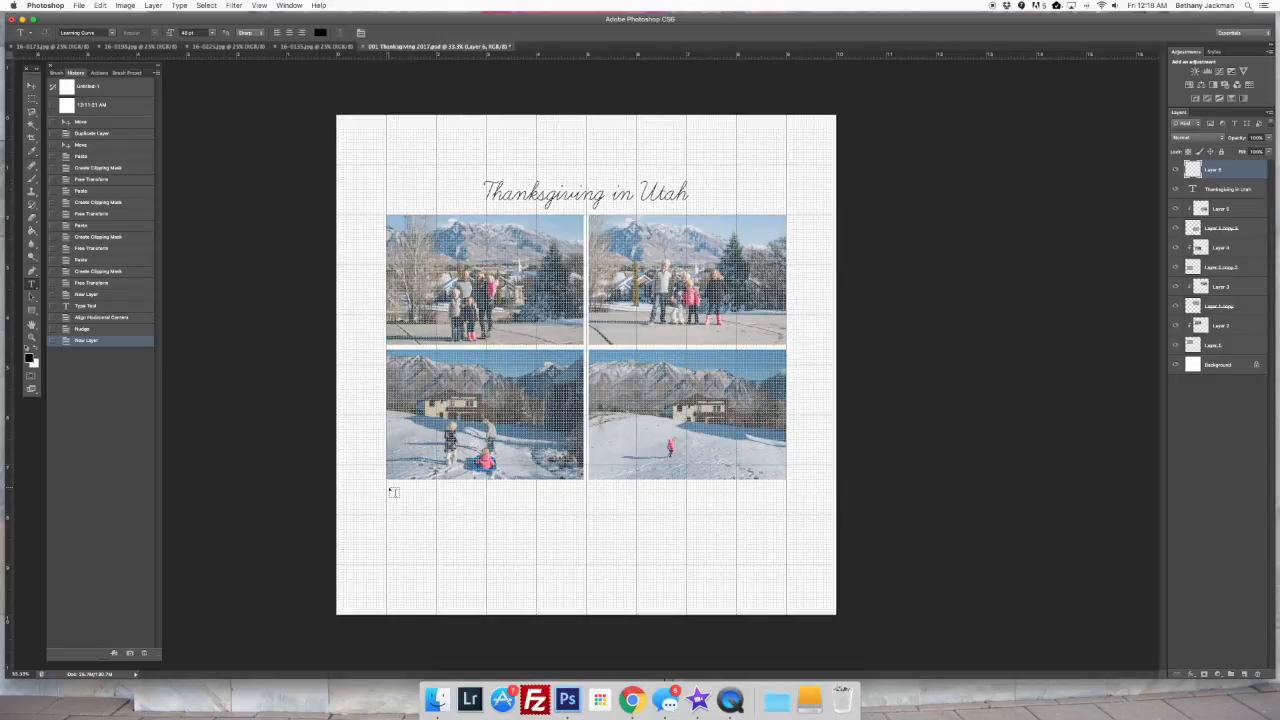
pyautogui.moveTo(391, 489); pyautogui.dragTo(786, 531)
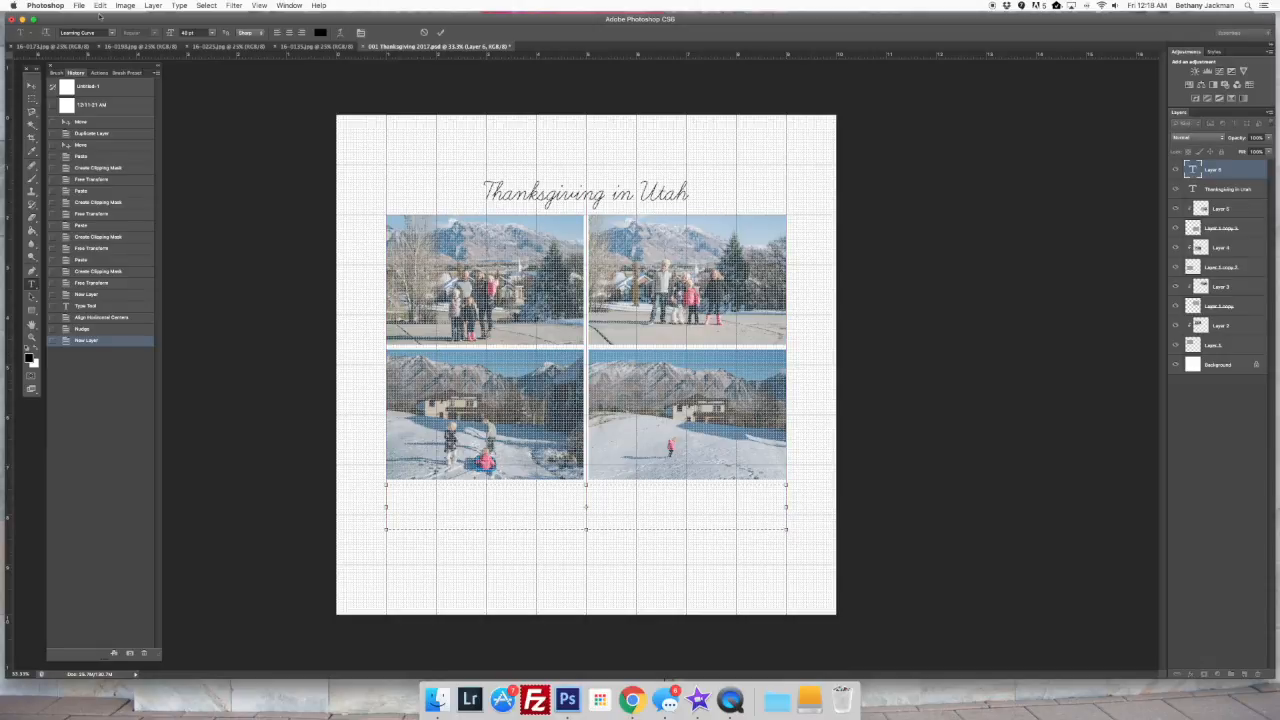
pyautogui.click(210, 32)
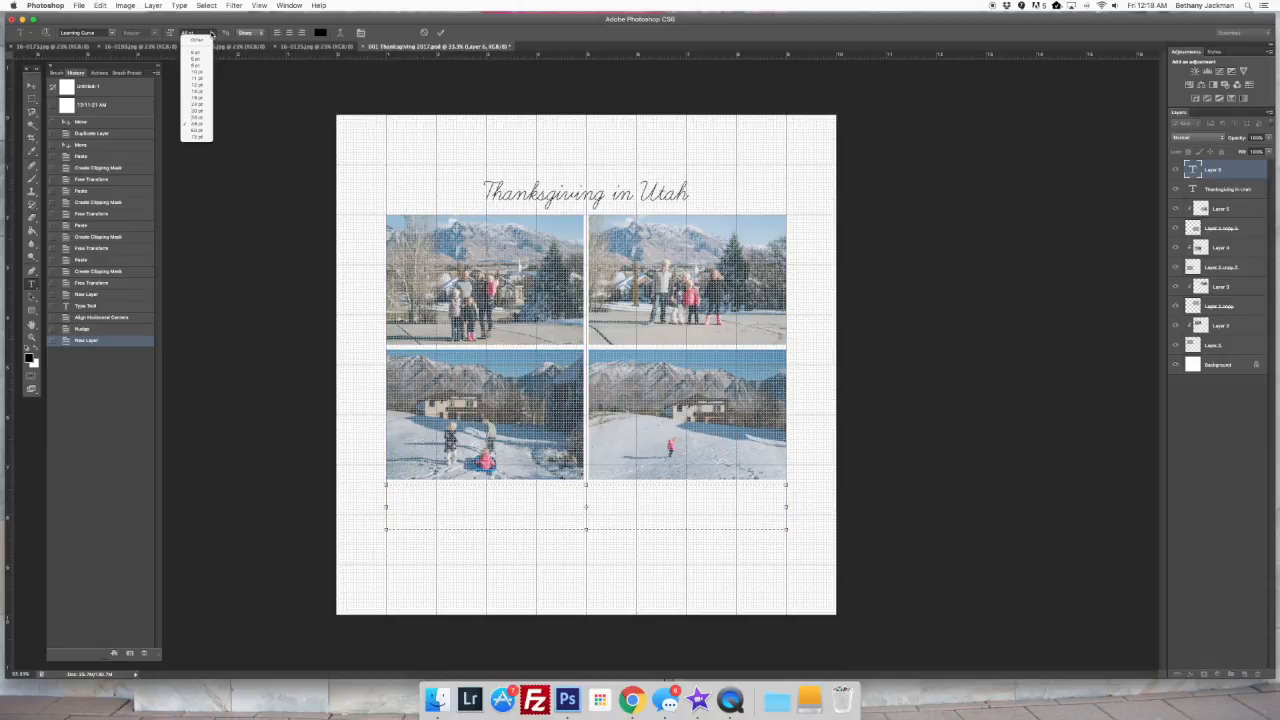
pyautogui.click(197, 99)
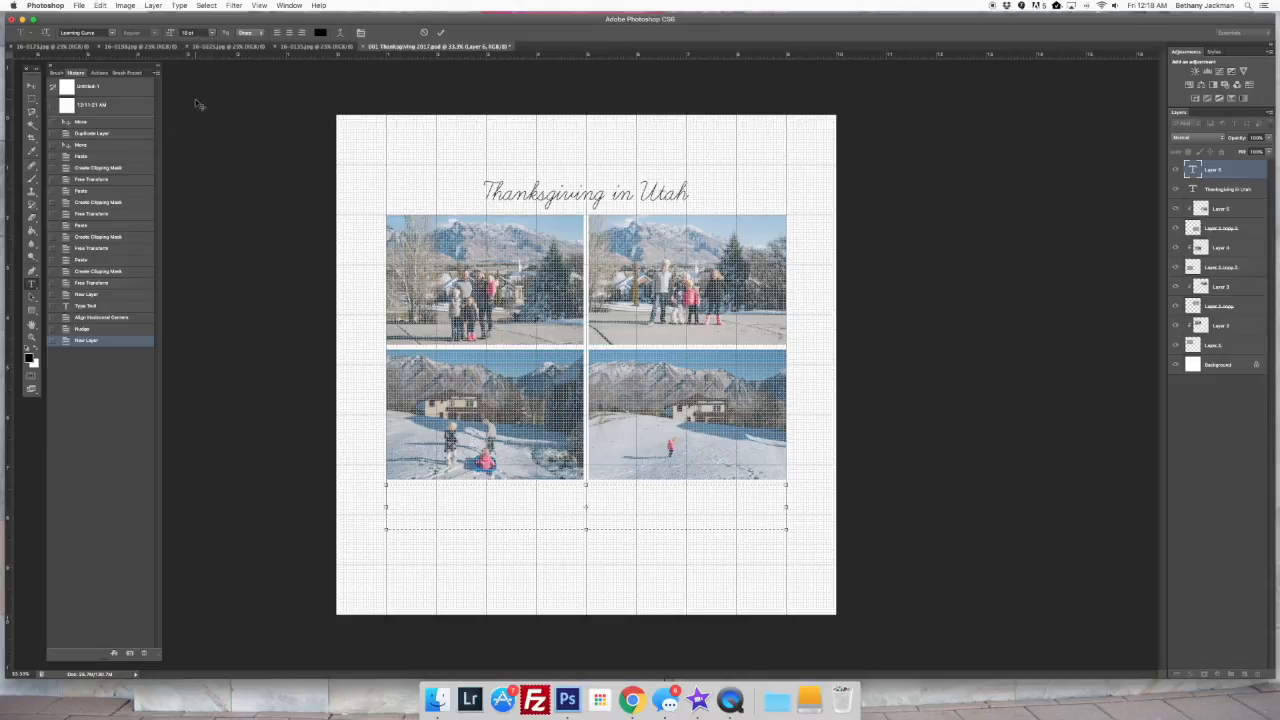
# Enter the caption "We had a great time with cousins in Utah!" in the text box and hide the grid
pyautogui.click(396, 493)
pyautogui.write('We had a great time with cousins in Utah!')
pyautogui.click(441, 32)
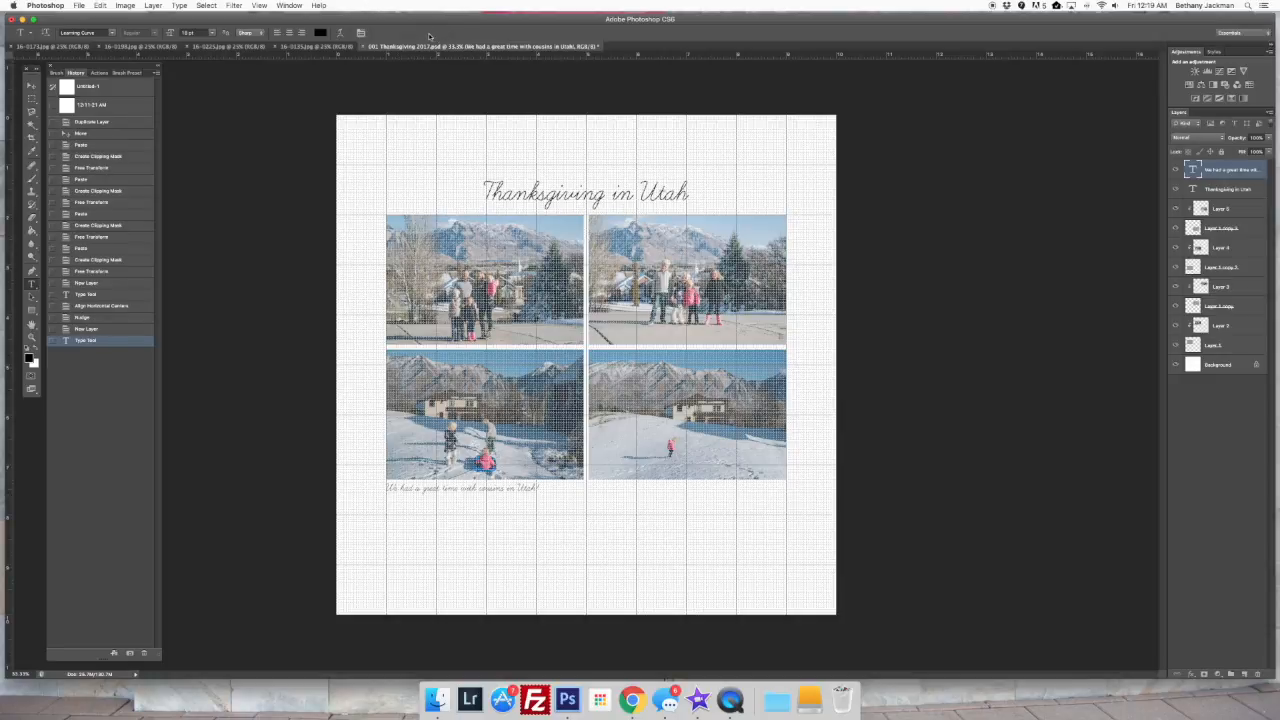
pyautogui.press('super+apostrophe')
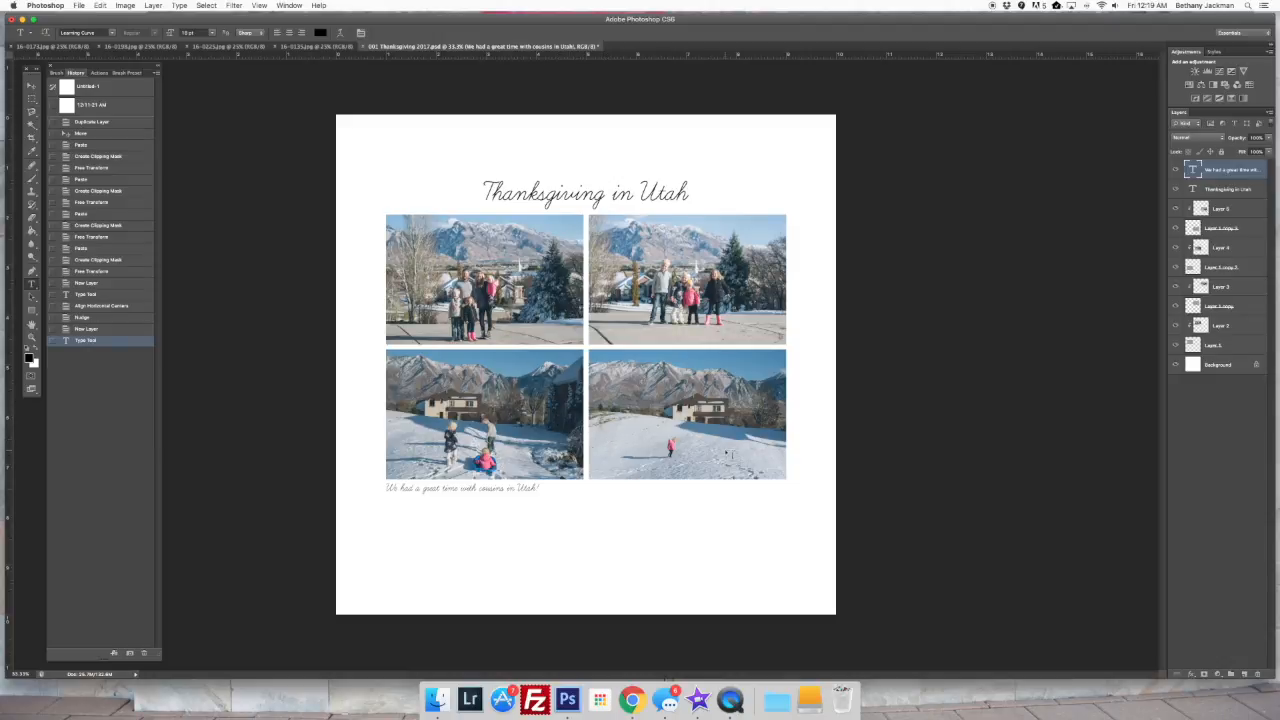
# Save the layered page as 001 Thanksgiving 2017.psd in 2011 FINAL TEMPLATES, replacing the existing file and keeping Maximize Compatibility on
pyautogui.press('super+s')
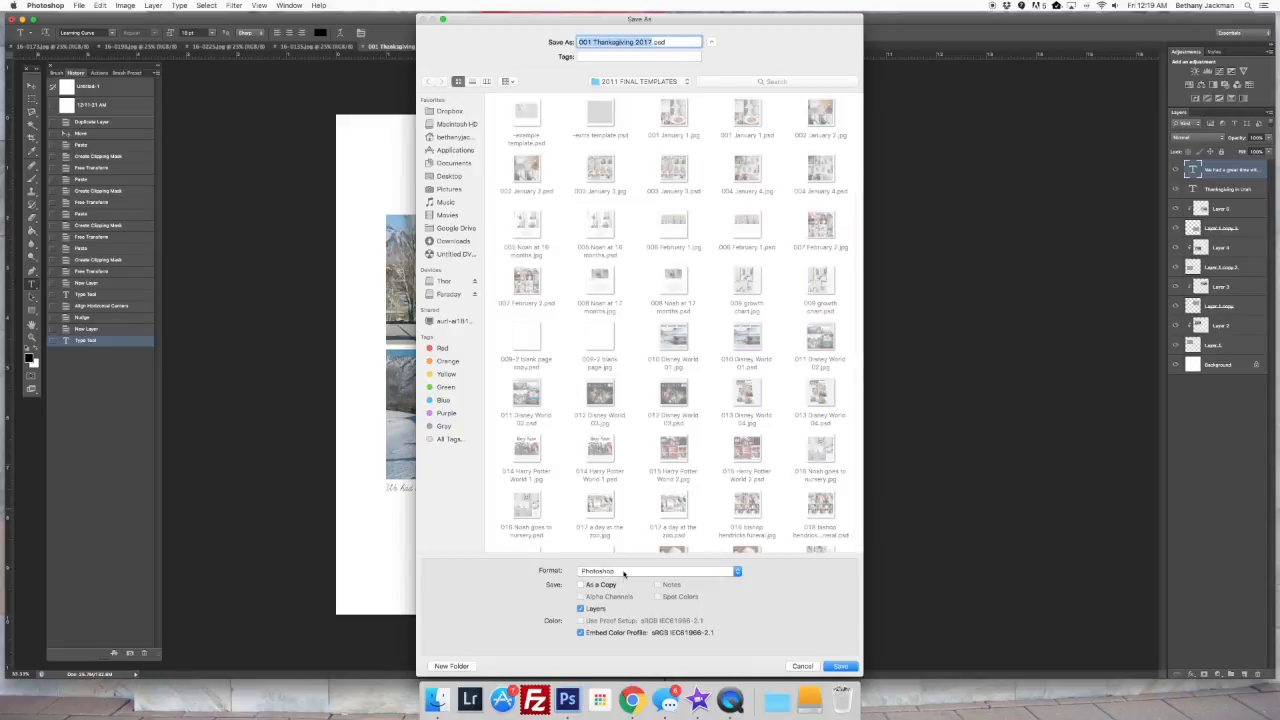
pyautogui.click(624, 571)
pyautogui.click(624, 571)
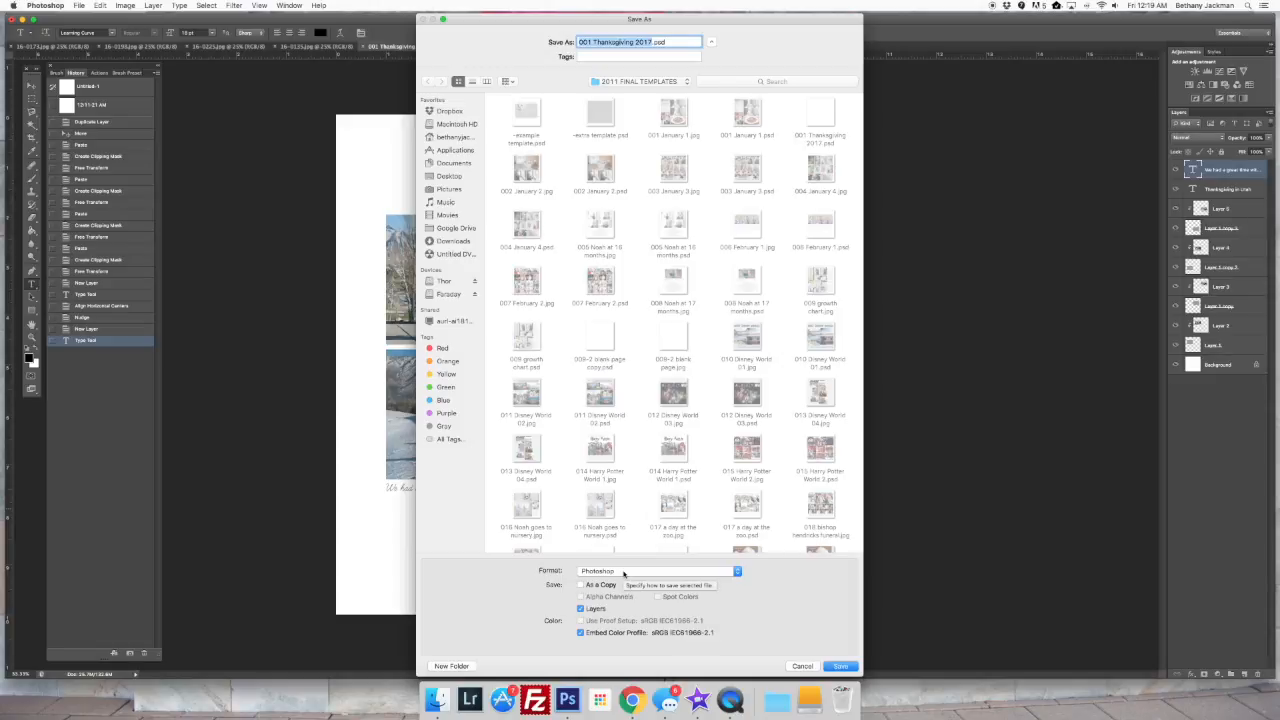
pyautogui.press('Return')
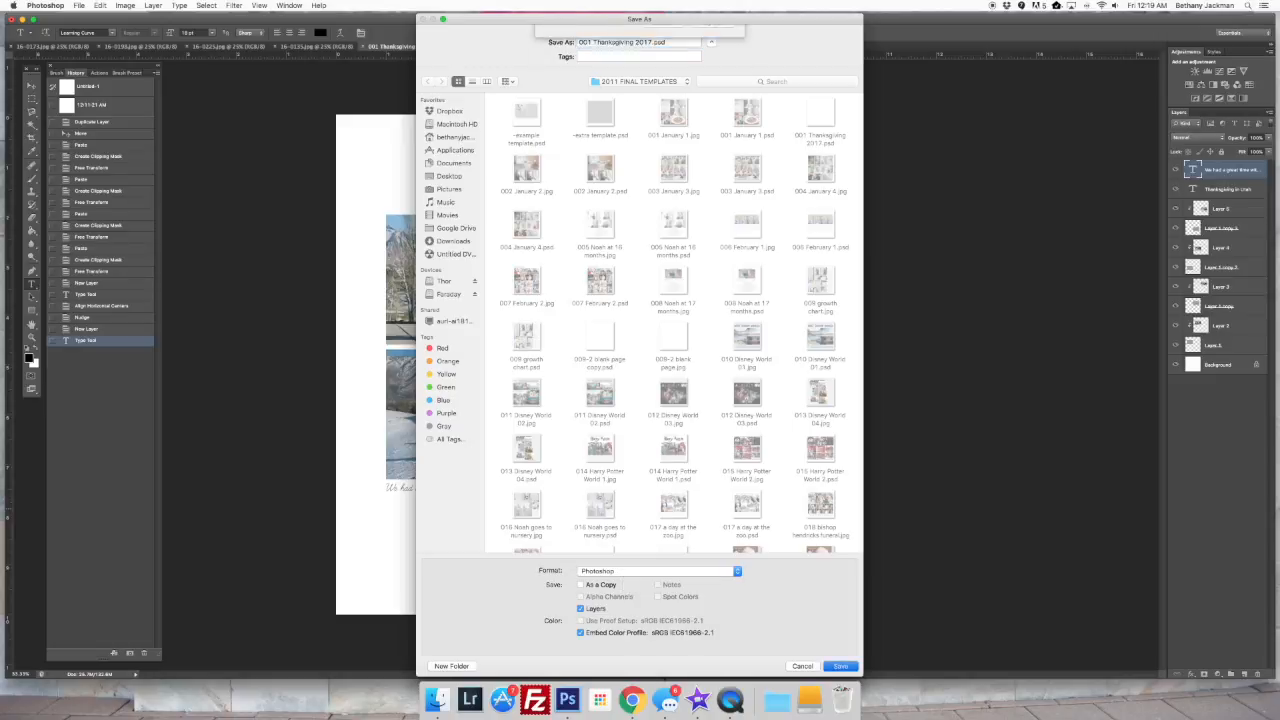
pyautogui.press('super+r')
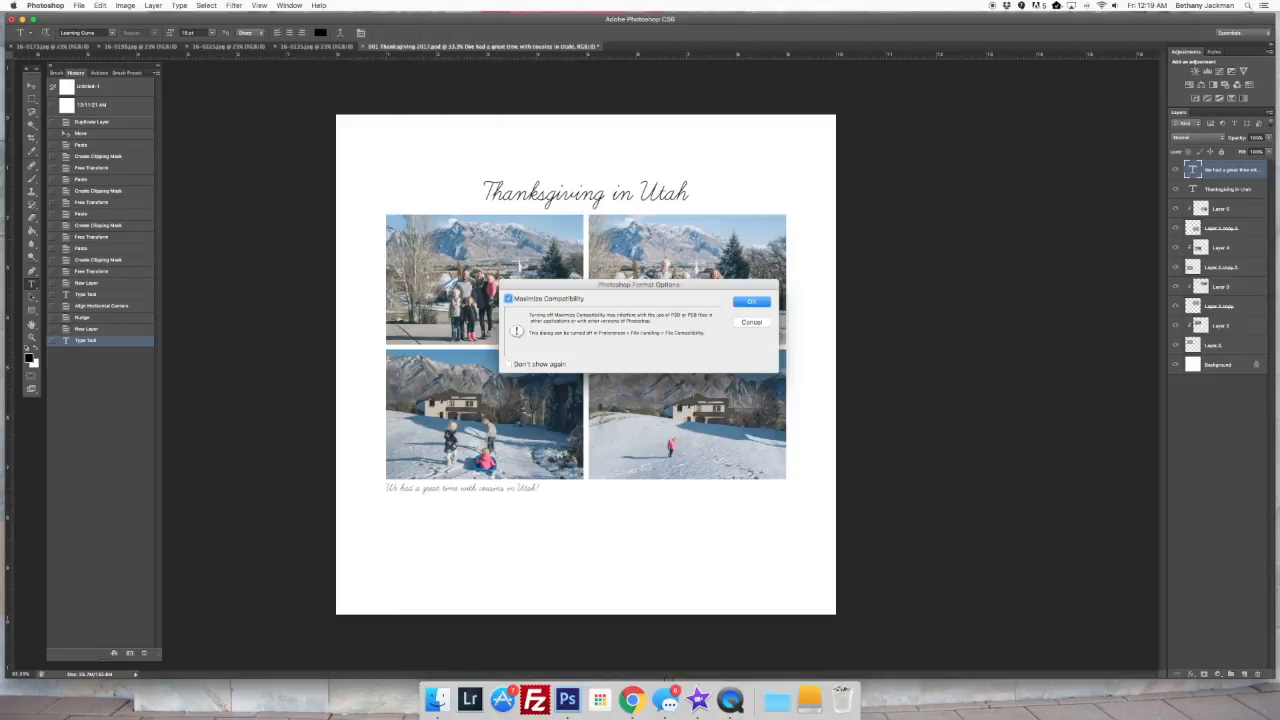
pyautogui.press('Return')
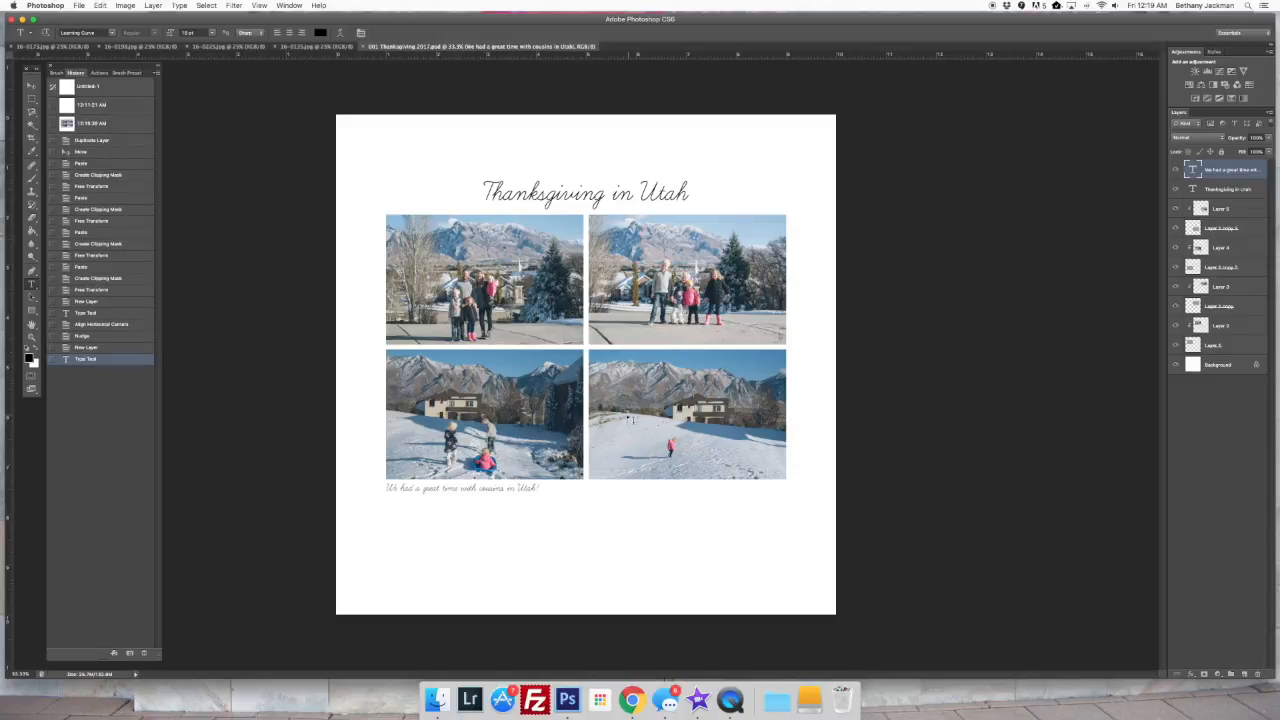
# Save a JPEG copy as 001 Thanksgiving 2017.jpg in the same folder at quality 12 (Maximum), Baseline ("Standard")
pyautogui.press('super+shift+s')
pyautogui.click(638, 578)
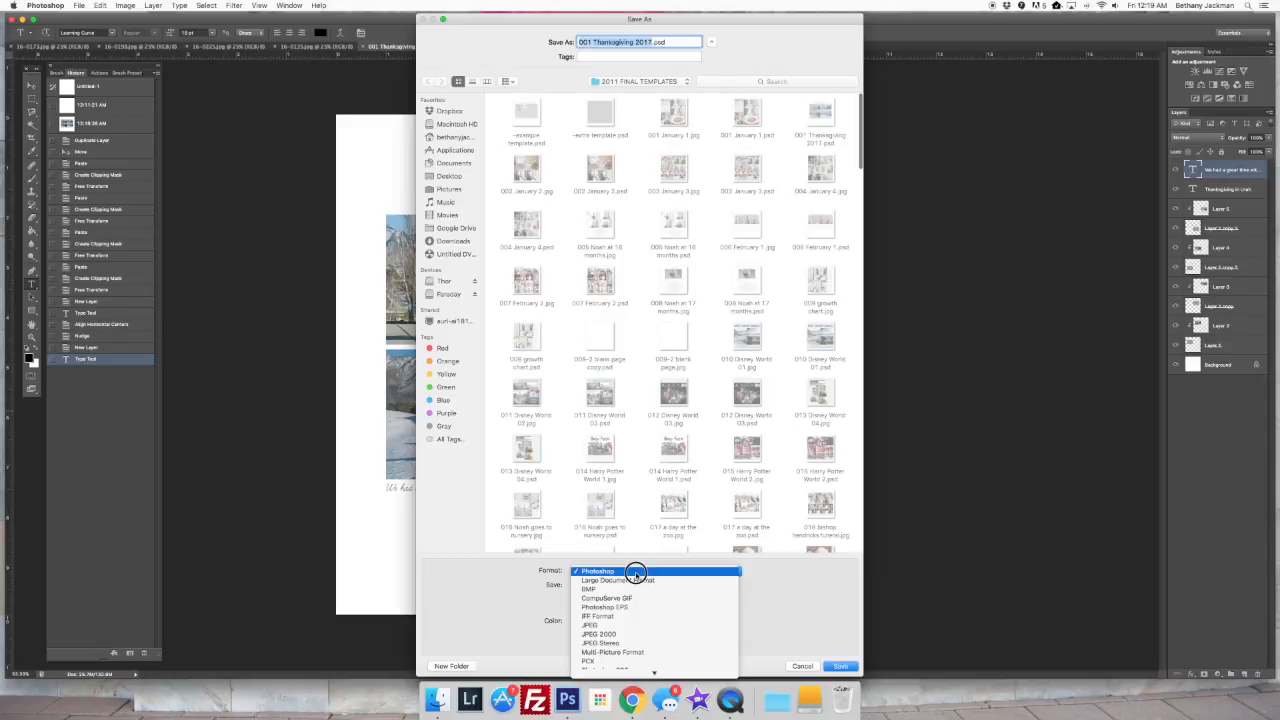
pyautogui.click(630, 628)
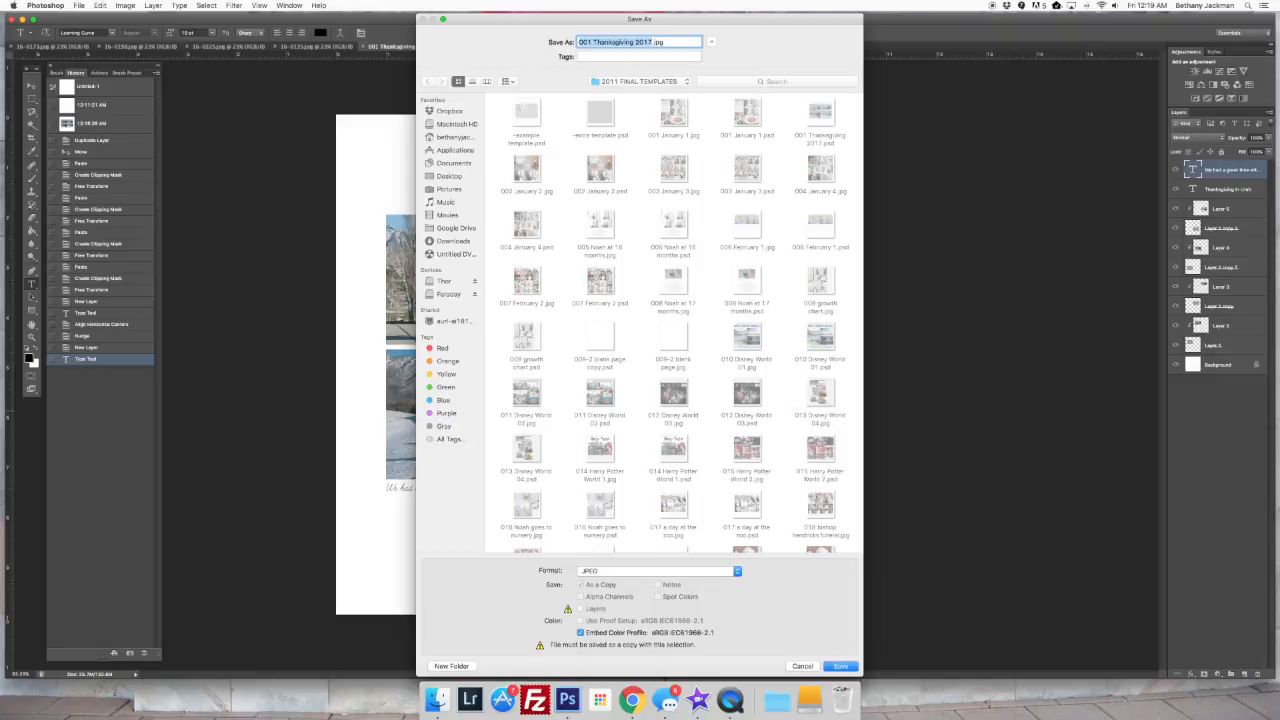
pyautogui.press('Return')
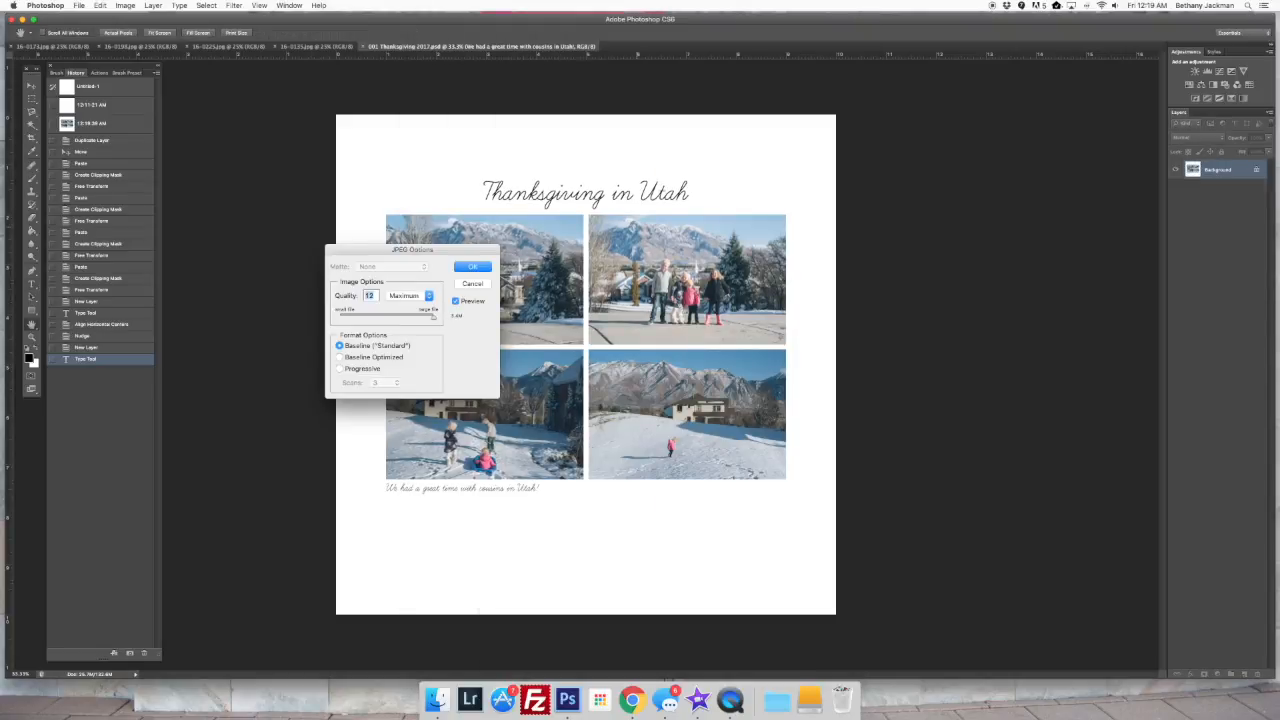
pyautogui.press('Return')
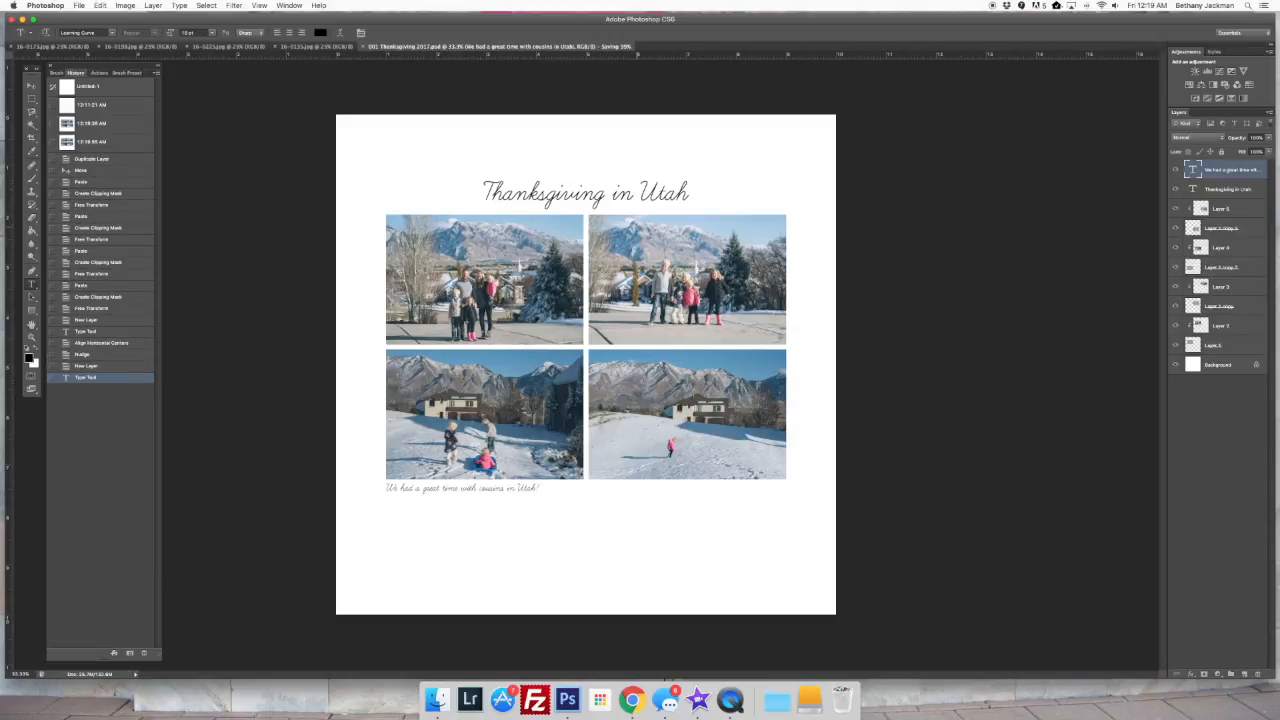